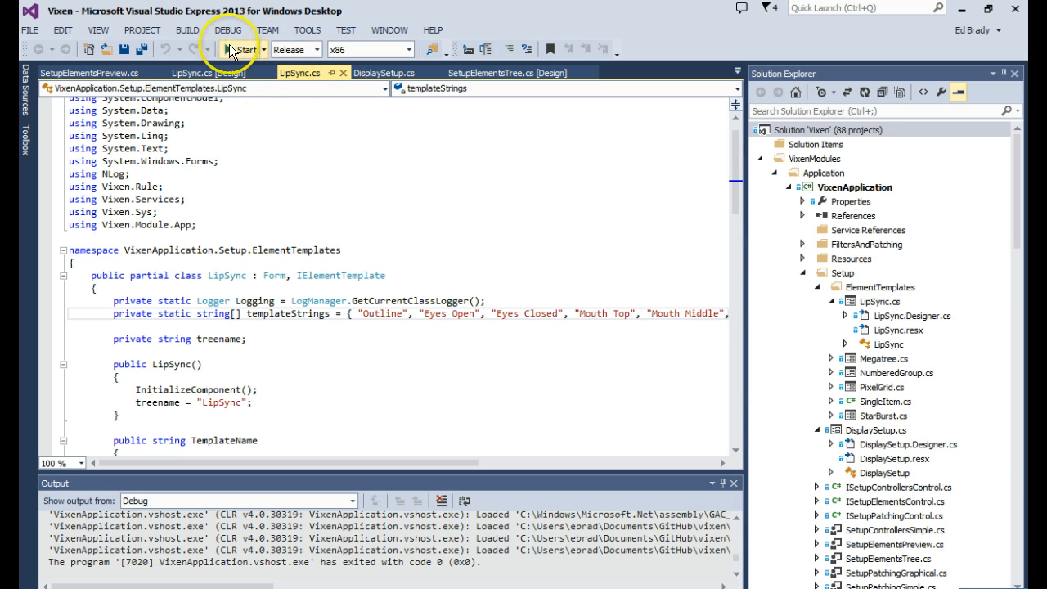
- Run the Vixen solution from Visual Studio and load the "Tutorial - Video" profile in the launched application
{"action": "left_click", "coordinate": [242, 49]}
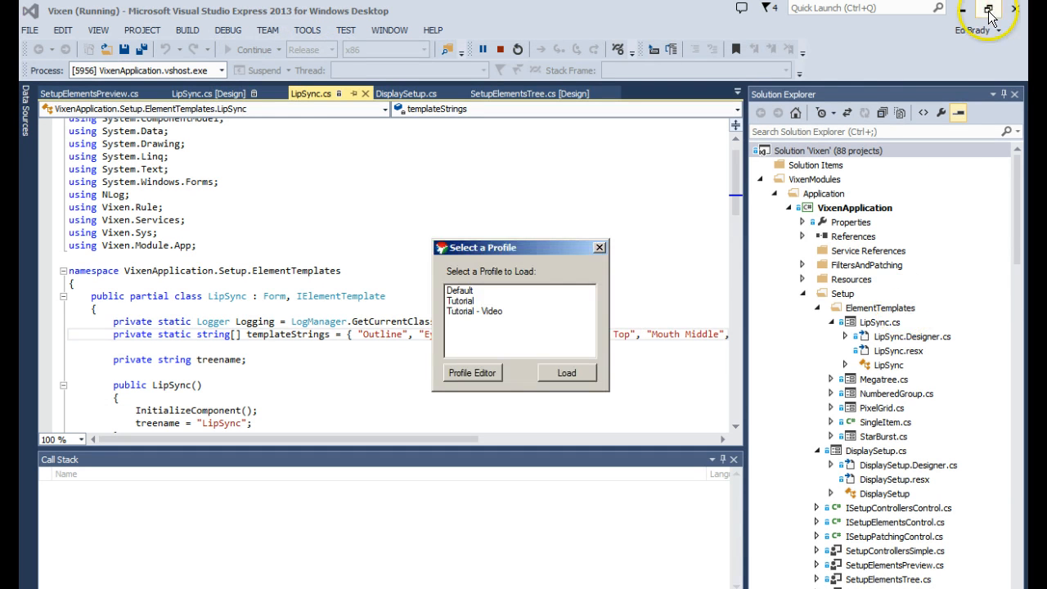
{"action": "left_click", "coordinate": [496, 317]}
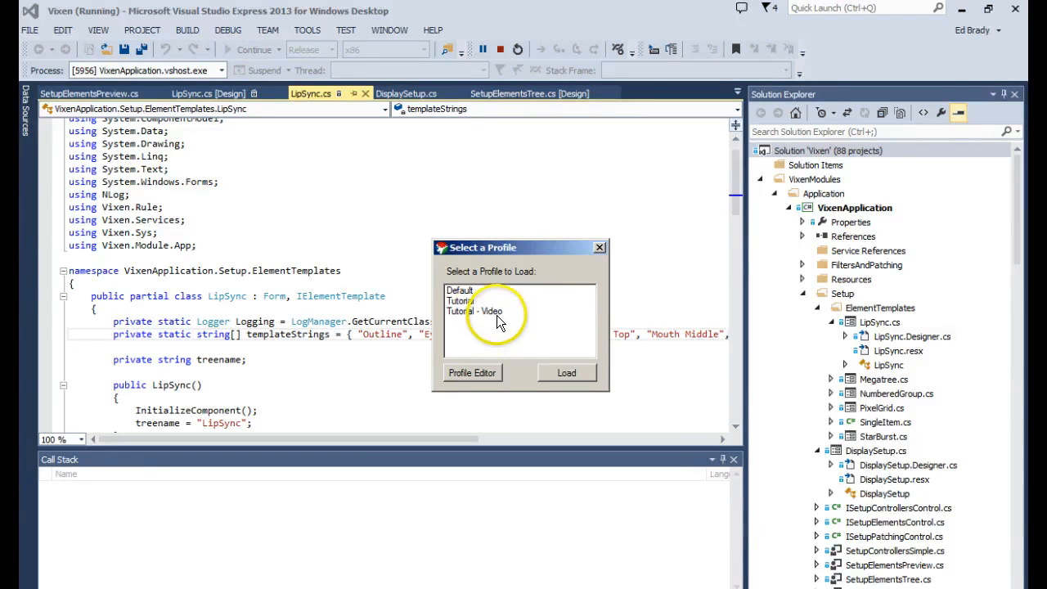
{"action": "left_click", "coordinate": [496, 311]}
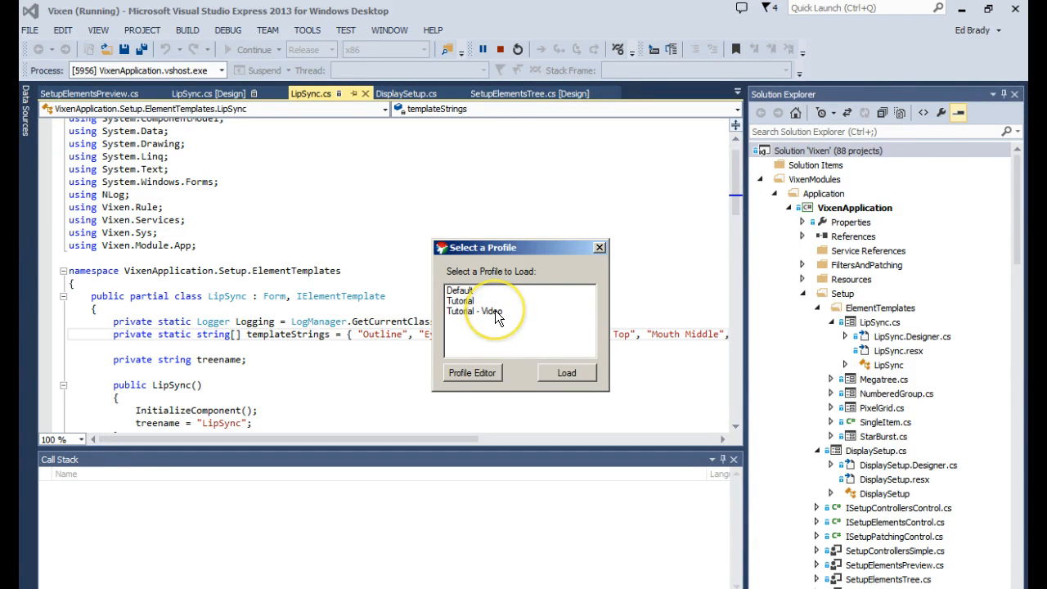
{"action": "left_click", "coordinate": [495, 310]}
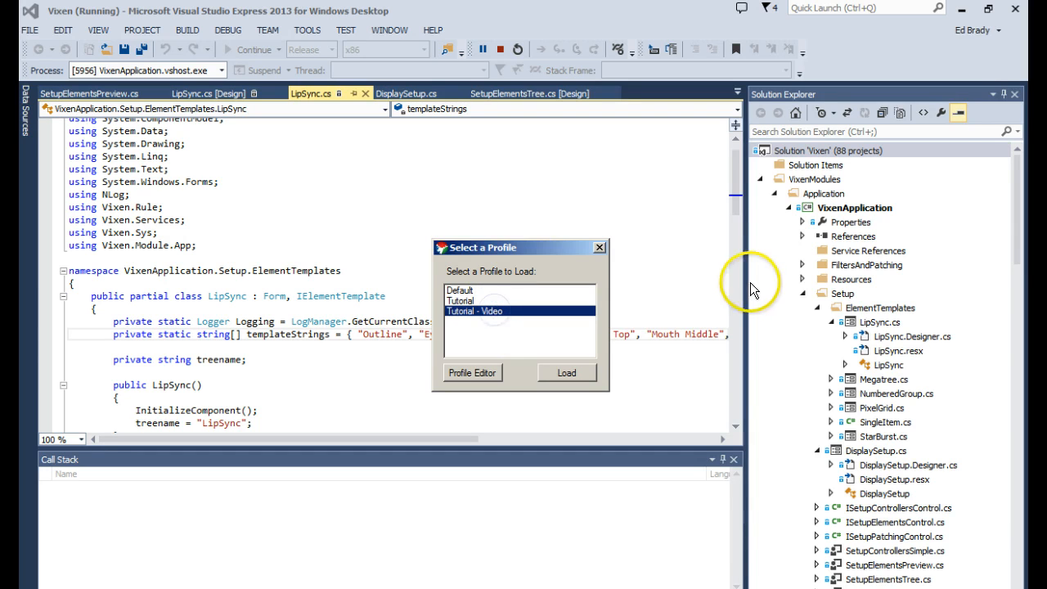
{"action": "left_click", "coordinate": [486, 379]}
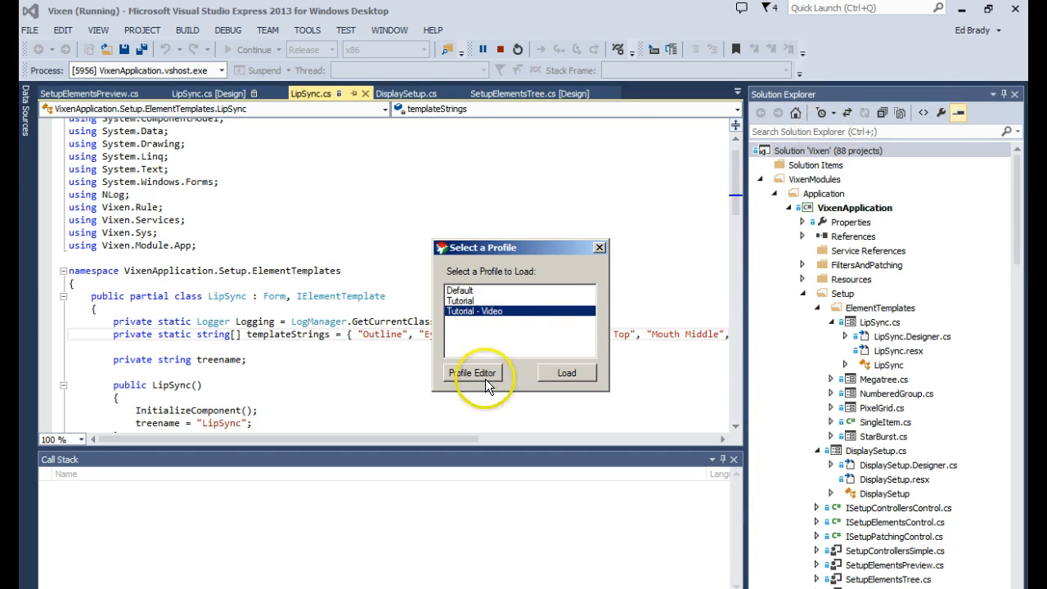
{"action": "left_click", "coordinate": [962, 9]}
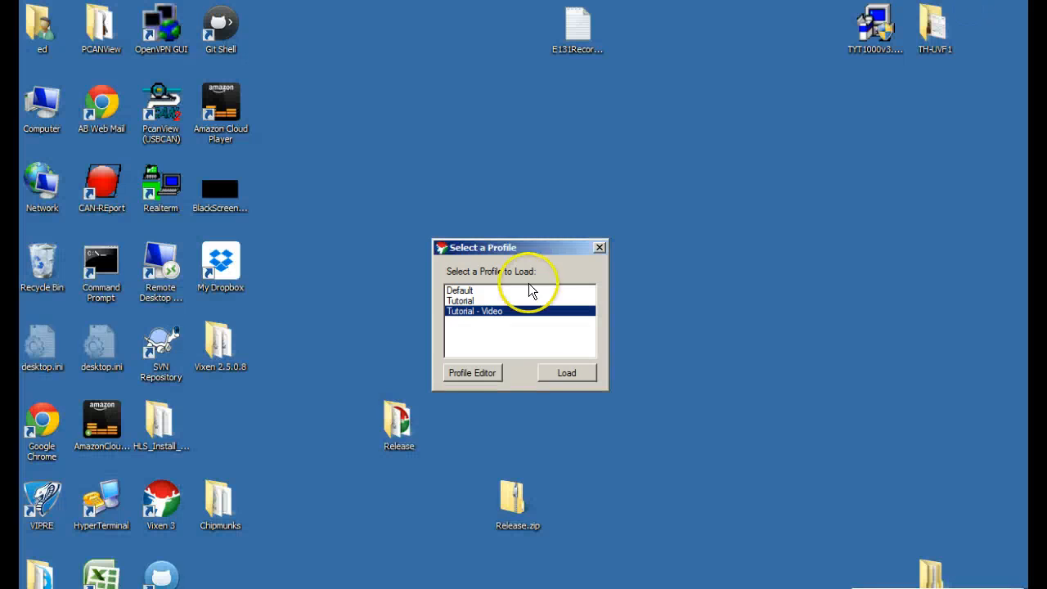
{"action": "left_click", "coordinate": [493, 310]}
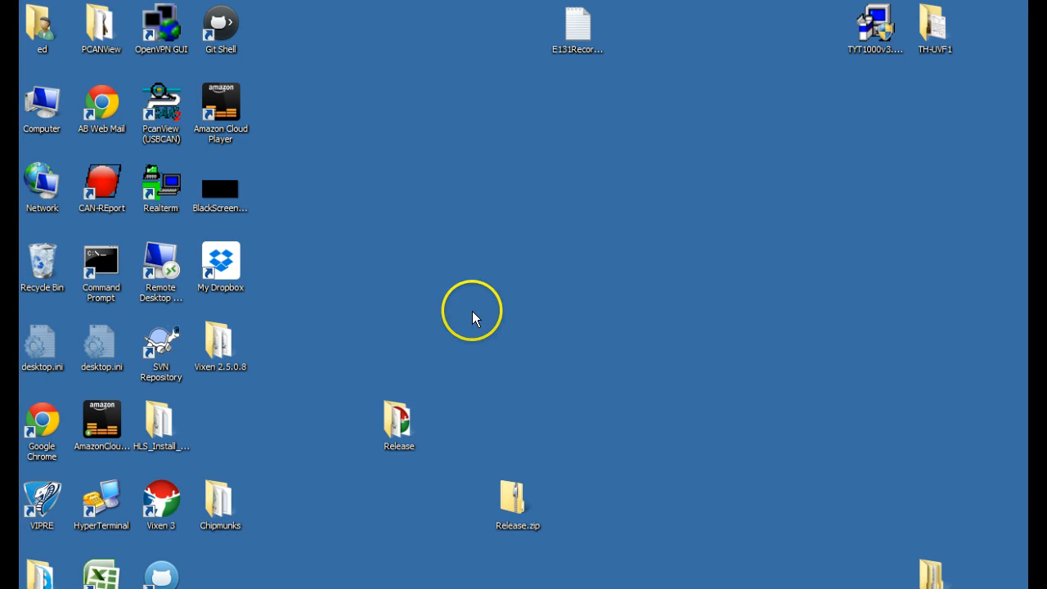
{"action": "left_click", "coordinate": [643, 379]}
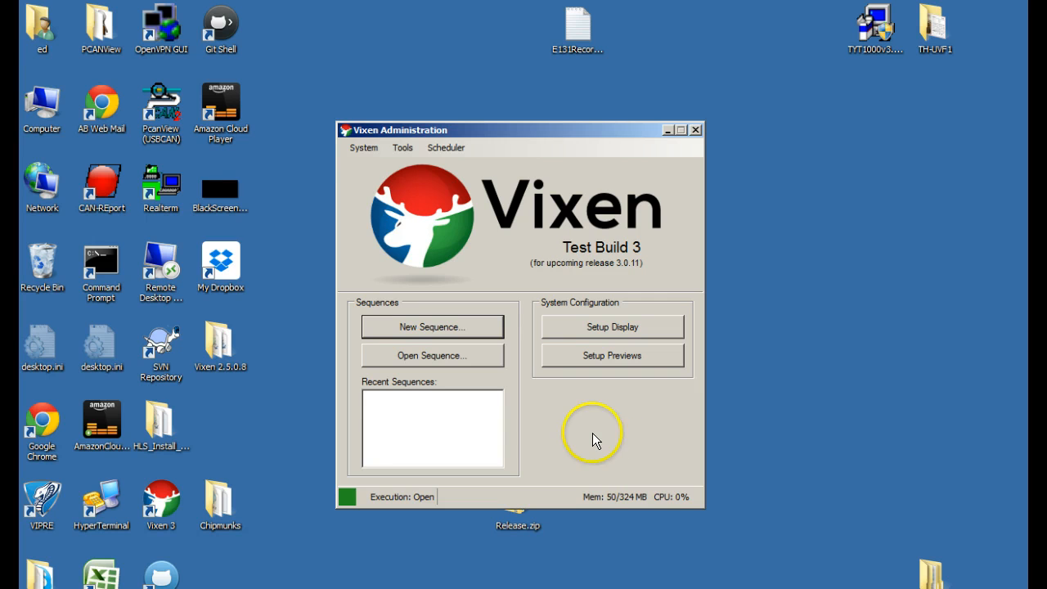
- Open the display setup and add a LipSync element named "Dave"
{"action": "left_click", "coordinate": [593, 327]}
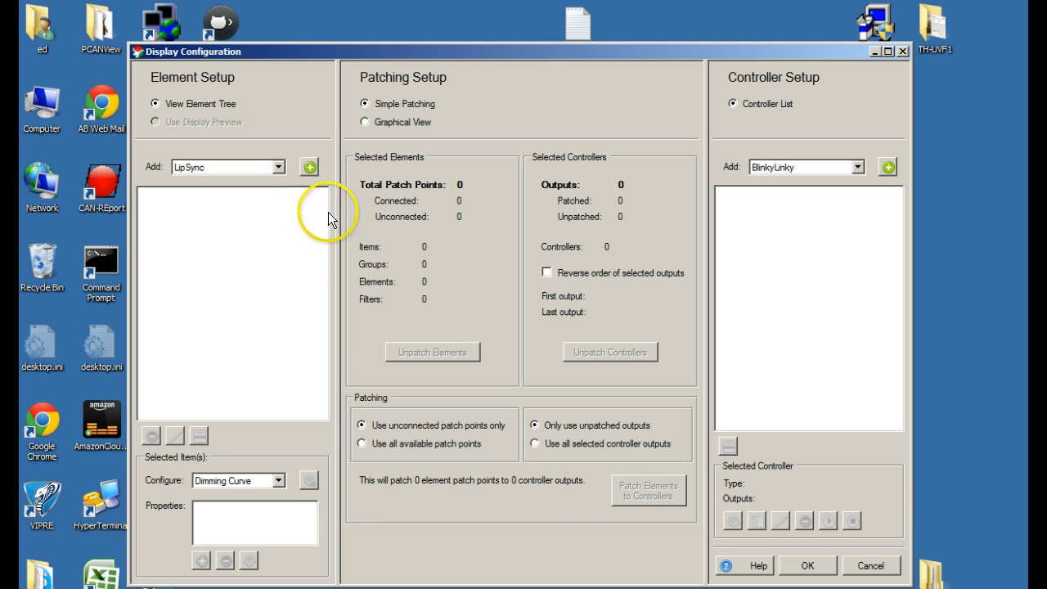
{"action": "left_click", "coordinate": [309, 168]}
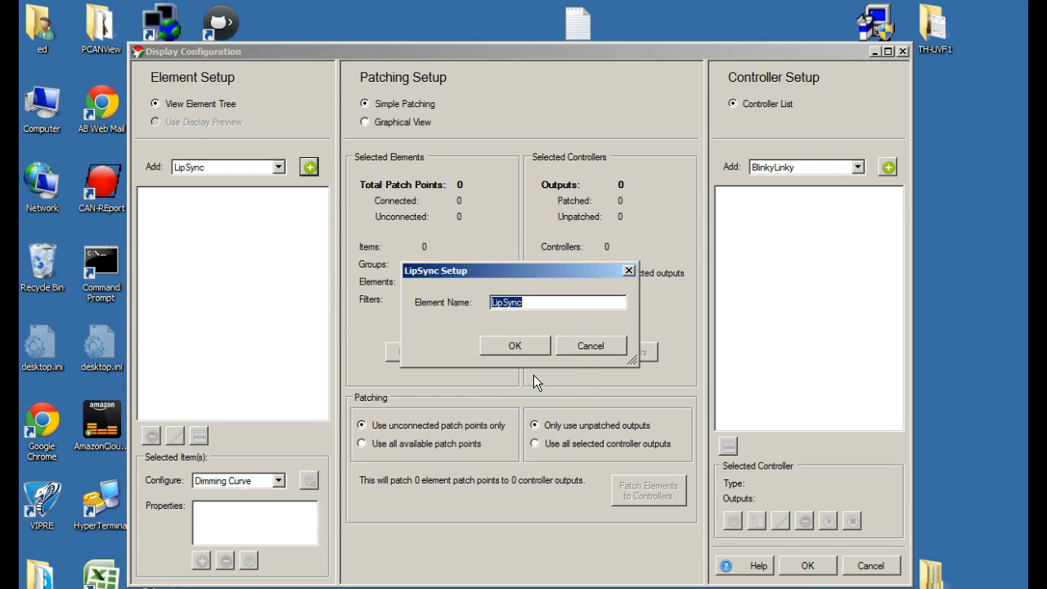
{"action": "type", "text": "DAve"}
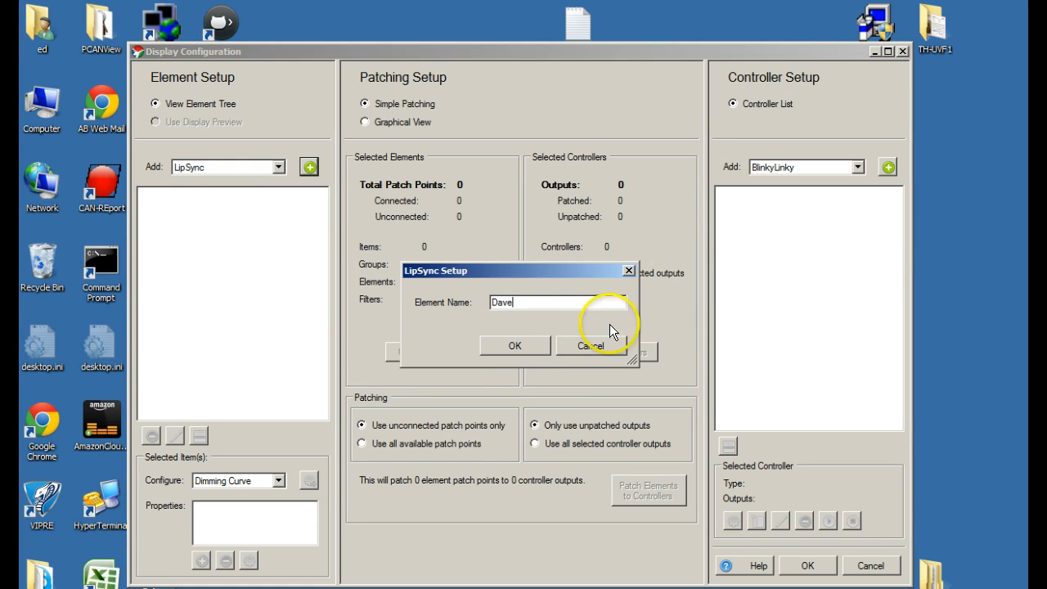
{"action": "left_click", "coordinate": [512, 346]}
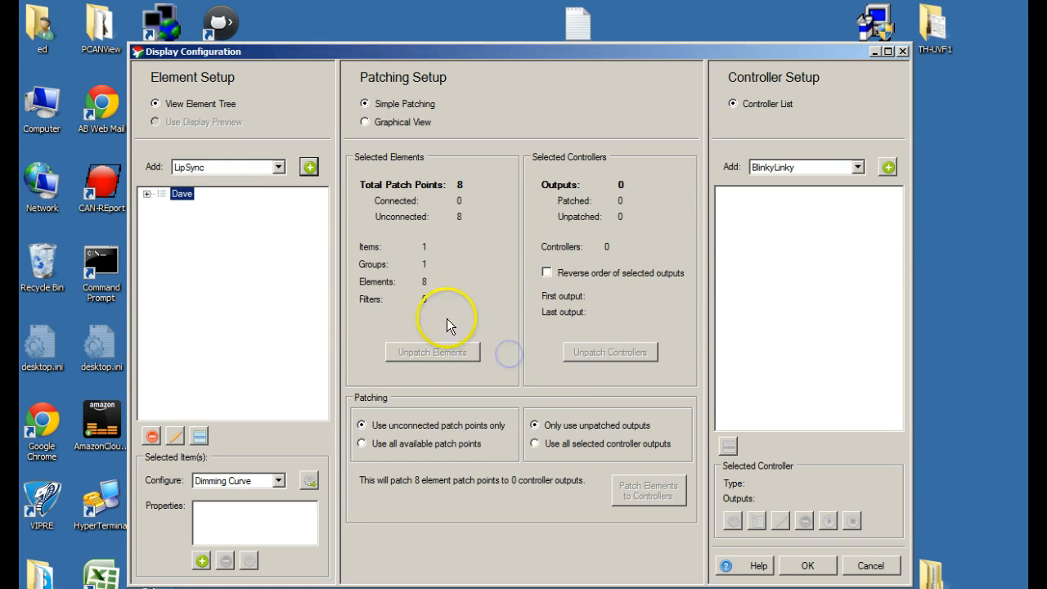
- Add a second LipSync element named "Alvin" to the element tree
{"action": "left_click", "coordinate": [308, 167]}
{"action": "type", "text": "A"}
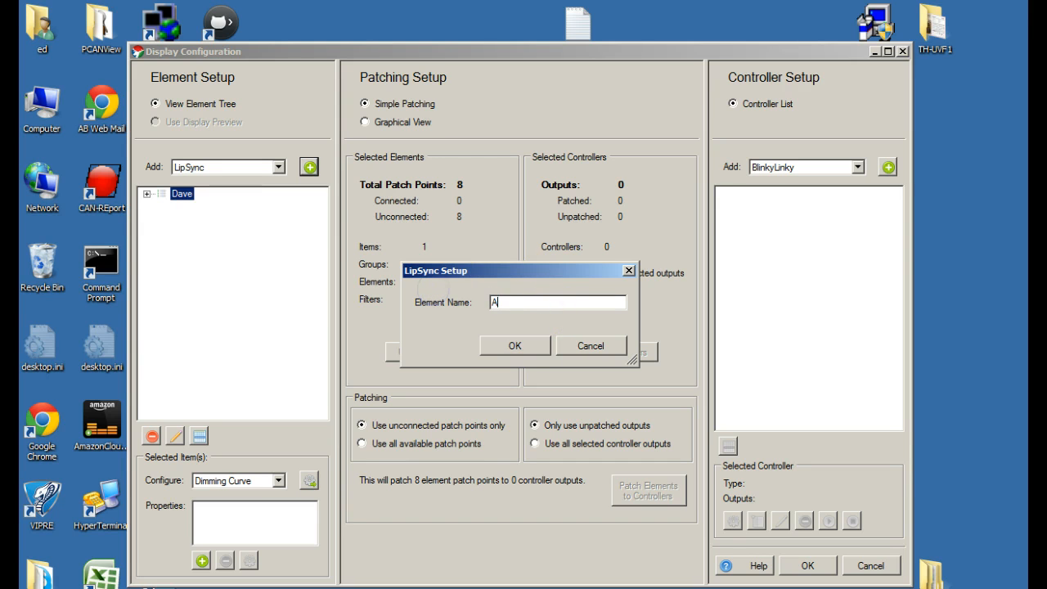
{"action": "type", "text": "lvin"}
{"action": "left_click", "coordinate": [515, 344]}
- Add a third LipSync element named "Simon" to the element tree
{"action": "left_click", "coordinate": [309, 167]}
{"action": "double_click", "coordinate": [529, 306]}
{"action": "type", "text": "Simon"}
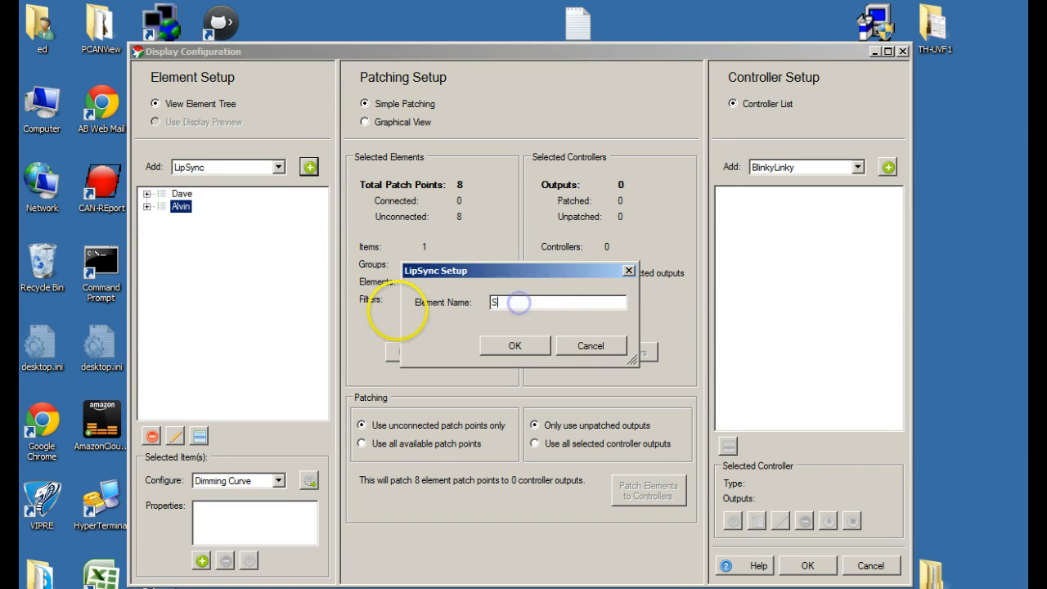
{"action": "left_click", "coordinate": [491, 350]}
- Add a fourth LipSync element named "Theodore" to the element tree
{"action": "left_click", "coordinate": [308, 166]}
{"action": "double_click", "coordinate": [517, 303]}
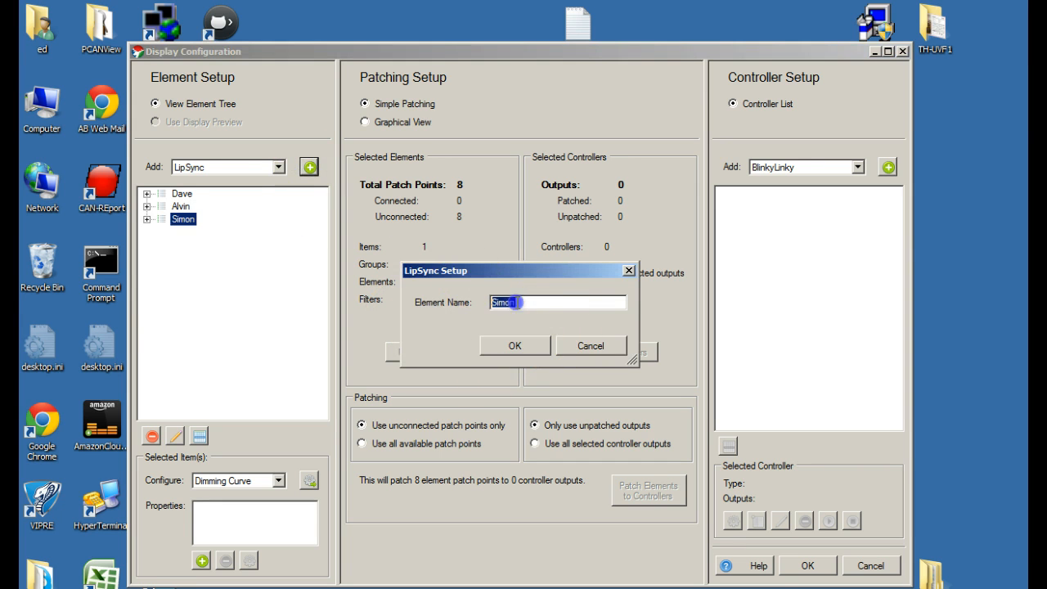
{"action": "type", "text": "Theodore"}
{"action": "left_click", "coordinate": [533, 344]}
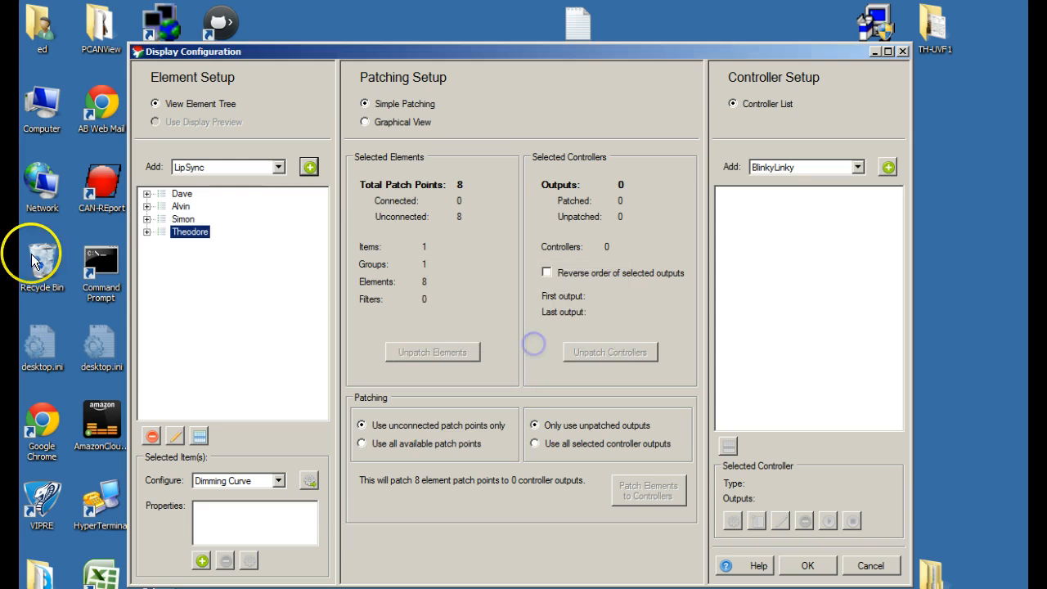
- Examine the child elements of the Dave, Alvin, Simon and Theodore groups, and collapse the groups again
{"action": "left_click", "coordinate": [146, 194]}
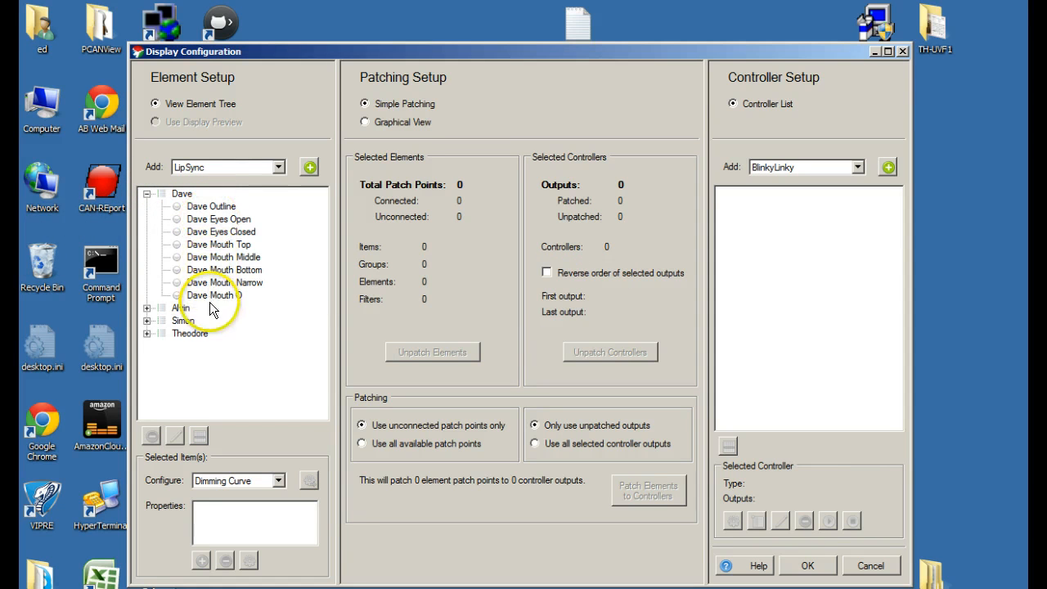
{"action": "left_click", "coordinate": [146, 308]}
{"action": "scroll", "coordinate": [237, 272], "scroll_direction": "down", "scroll_amount": 1}
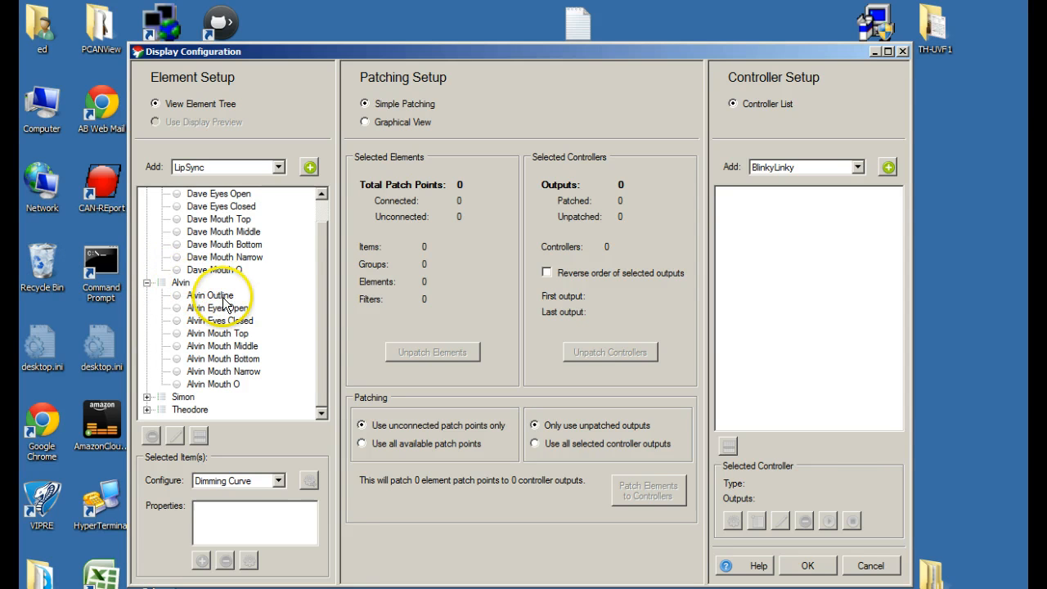
{"action": "left_click", "coordinate": [147, 396]}
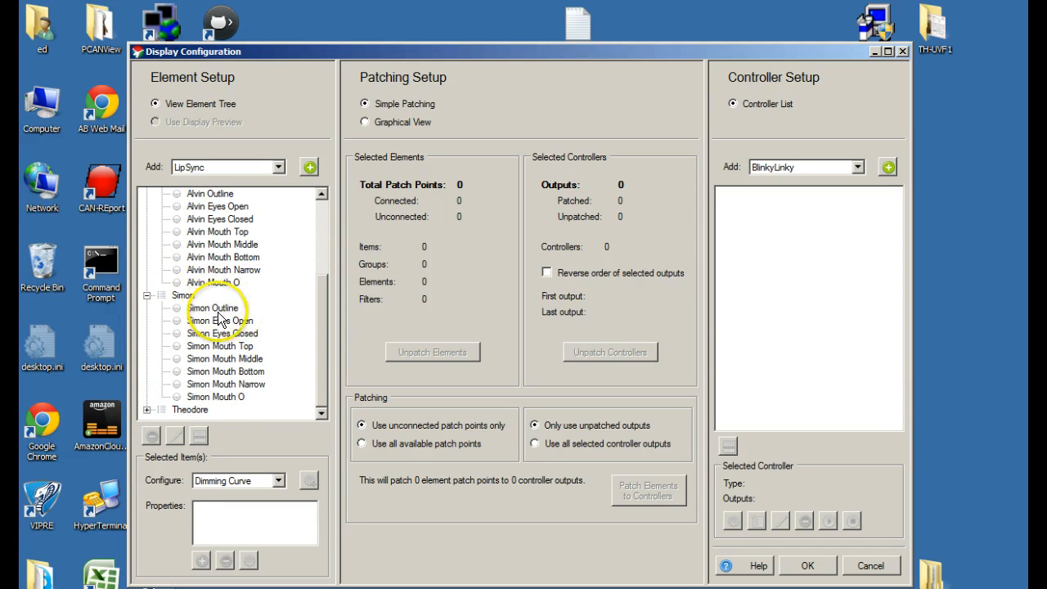
{"action": "left_click", "coordinate": [146, 409]}
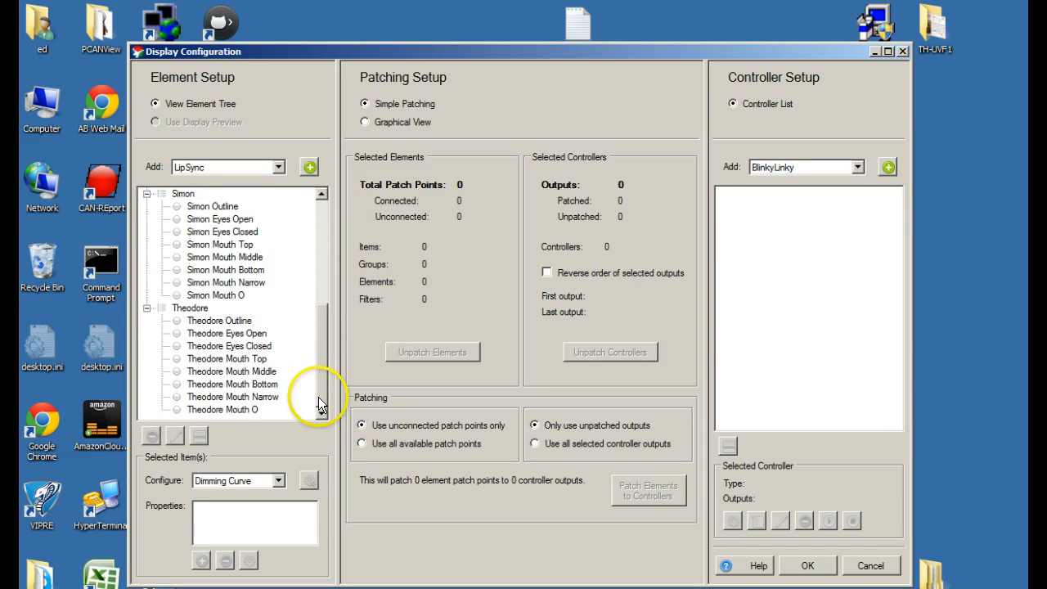
{"action": "left_click_drag", "start_coordinate": [322, 402], "coordinate": [324, 274]}
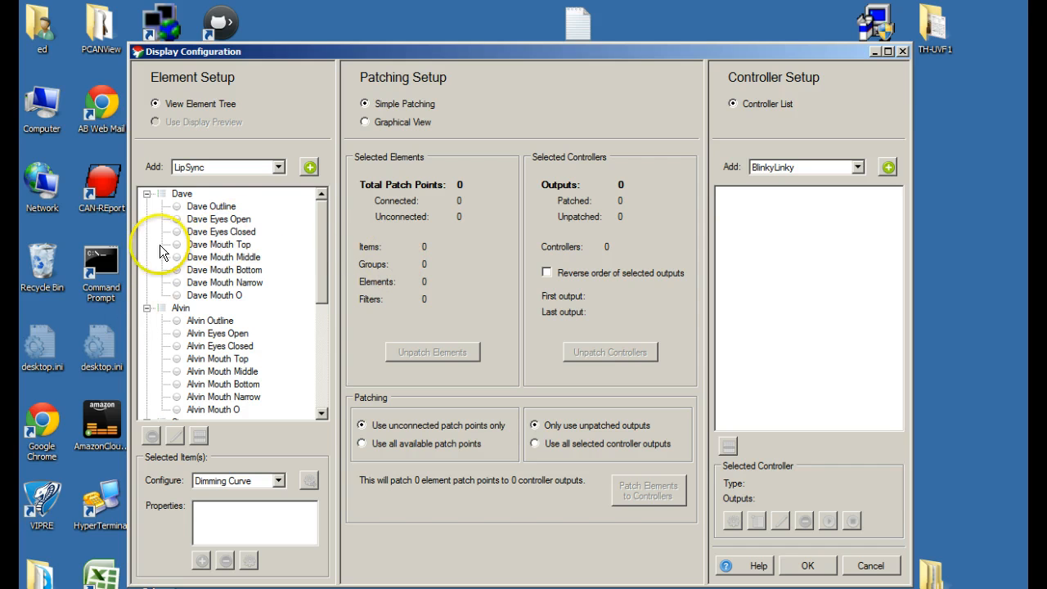
{"action": "left_click", "coordinate": [147, 194]}
{"action": "left_click", "coordinate": [146, 206]}
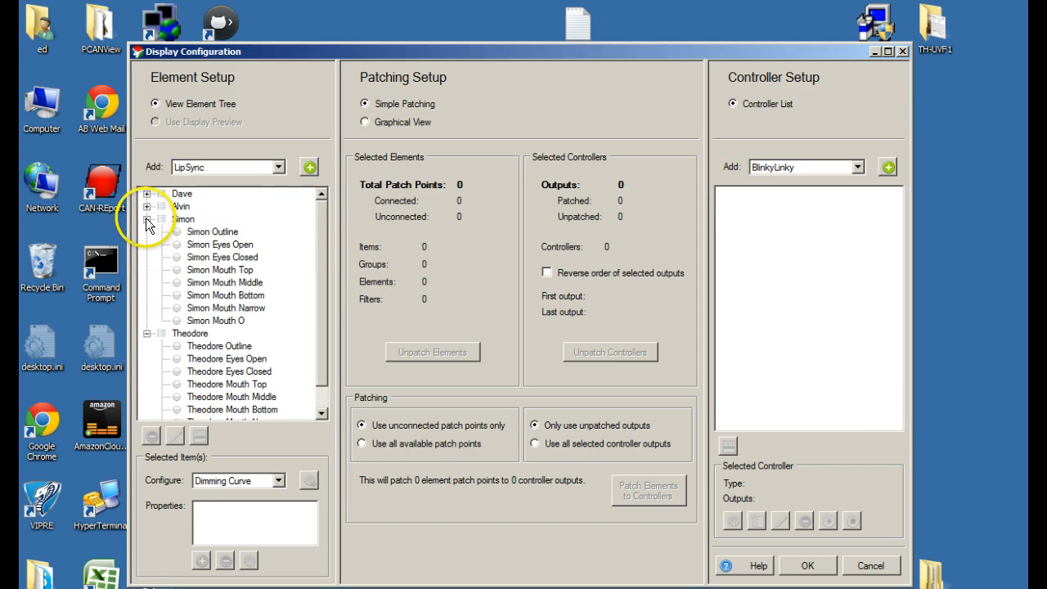
{"action": "left_click", "coordinate": [146, 219]}
{"action": "left_click", "coordinate": [146, 232]}
- Configure color handling for all four LipSync groups as full RGB that can mix to any color
{"action": "left_click", "coordinate": [181, 194]}
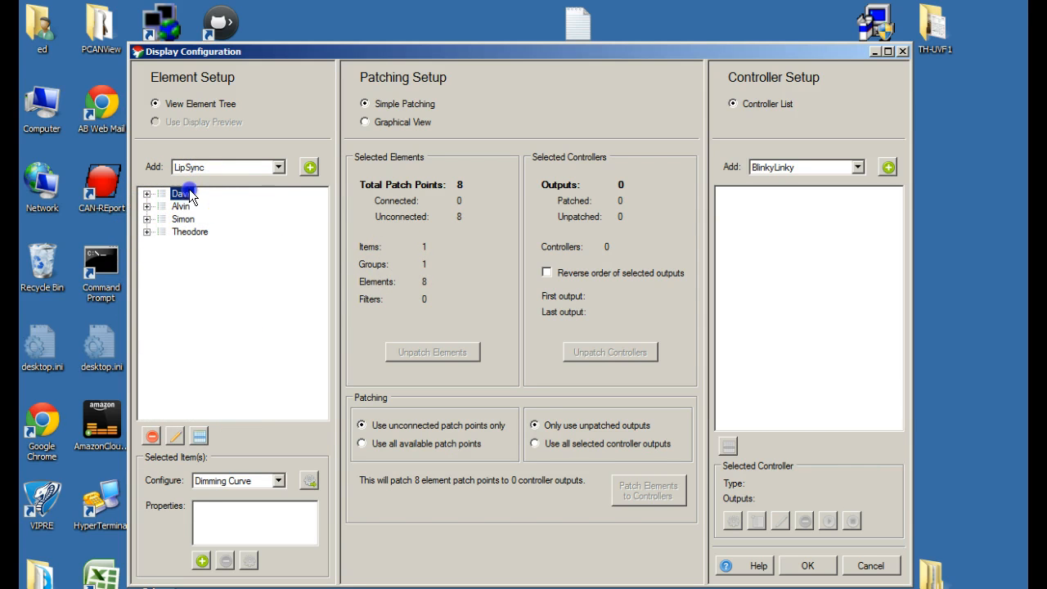
{"action": "left_click", "coordinate": [192, 234], "text": "shift"}
{"action": "left_click", "coordinate": [279, 481]}
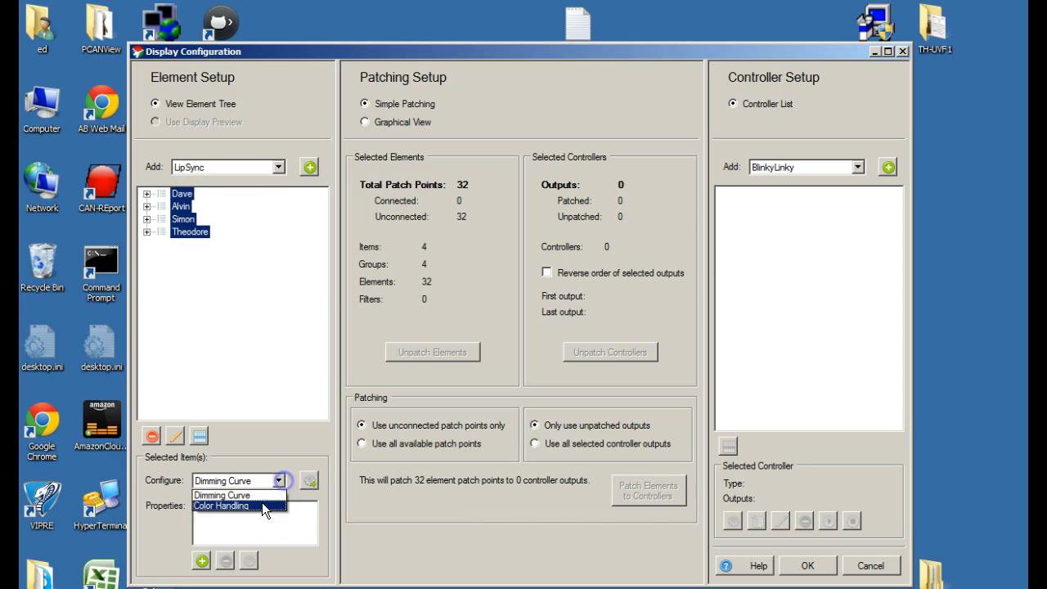
{"action": "left_click", "coordinate": [260, 501]}
{"action": "left_click", "coordinate": [309, 480]}
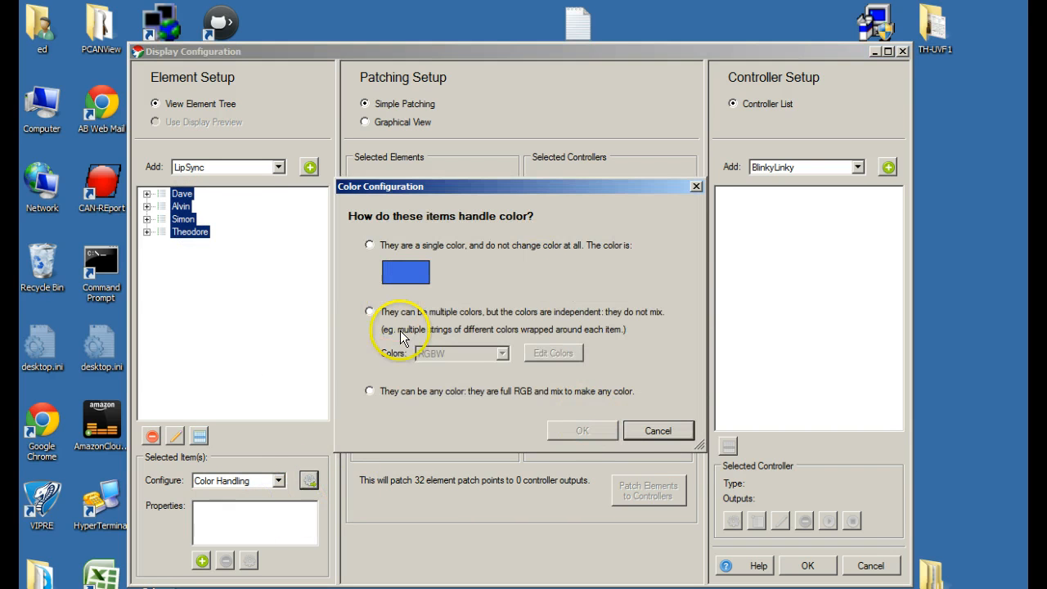
{"action": "left_click", "coordinate": [401, 397]}
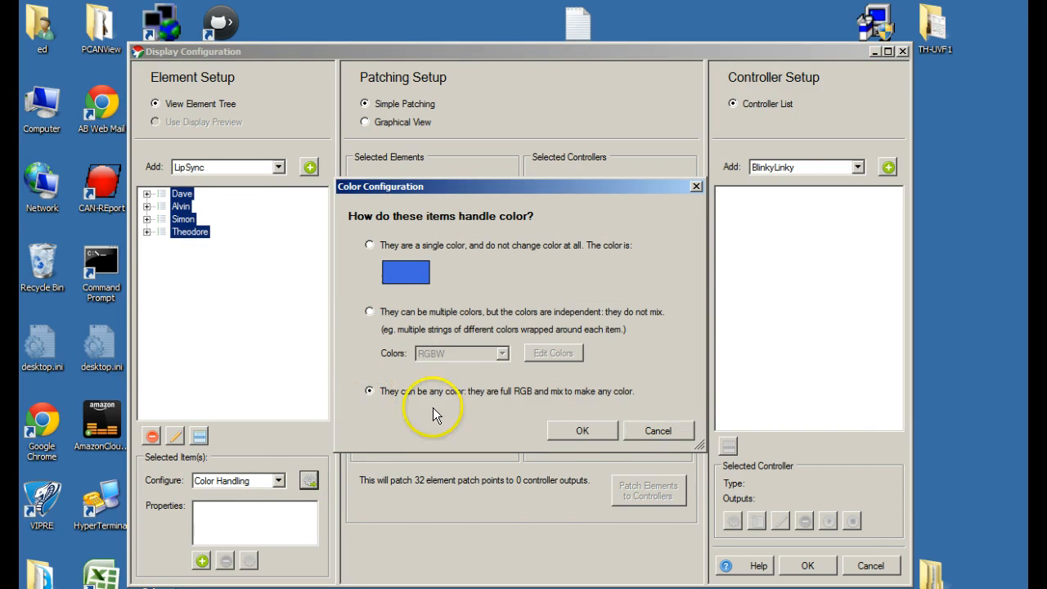
{"action": "left_click", "coordinate": [583, 430]}
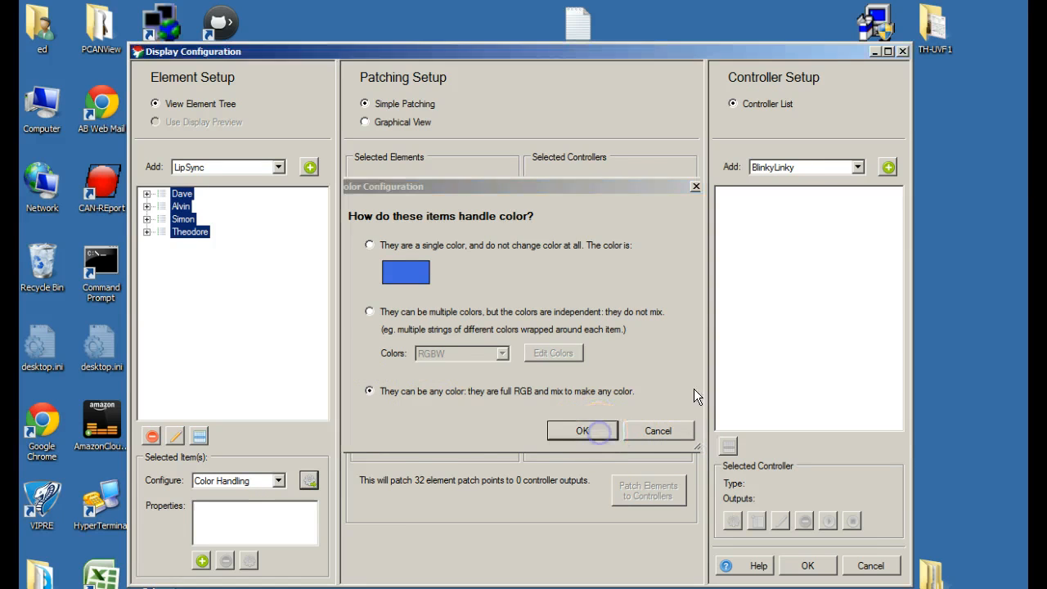
{"action": "left_click", "coordinate": [642, 369]}
{"action": "left_click", "coordinate": [641, 368]}
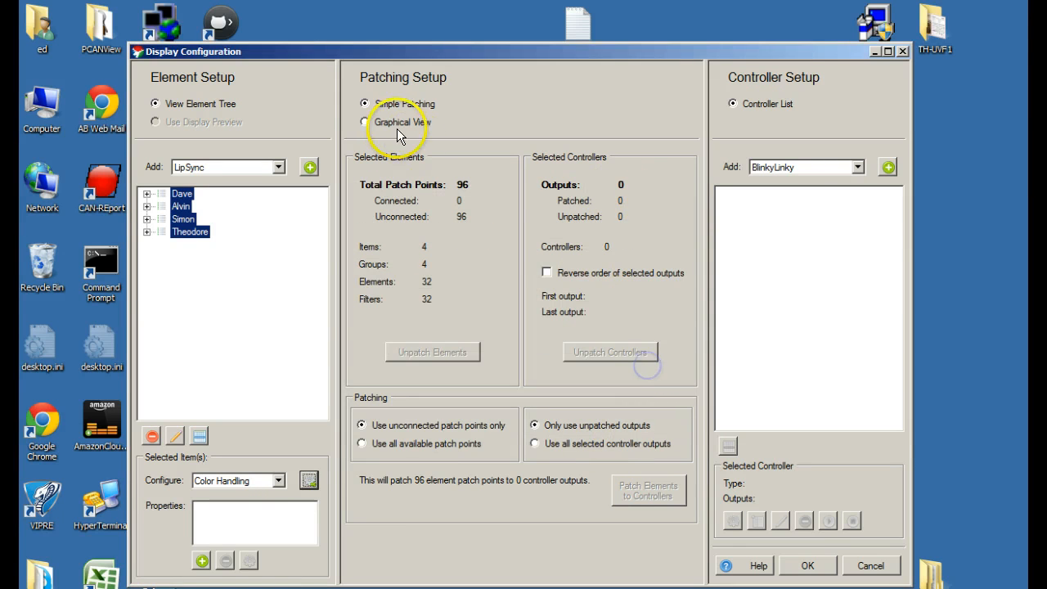
- Check the patching of the four groups in the graphical view and return to simple patching
{"action": "left_click", "coordinate": [366, 122]}
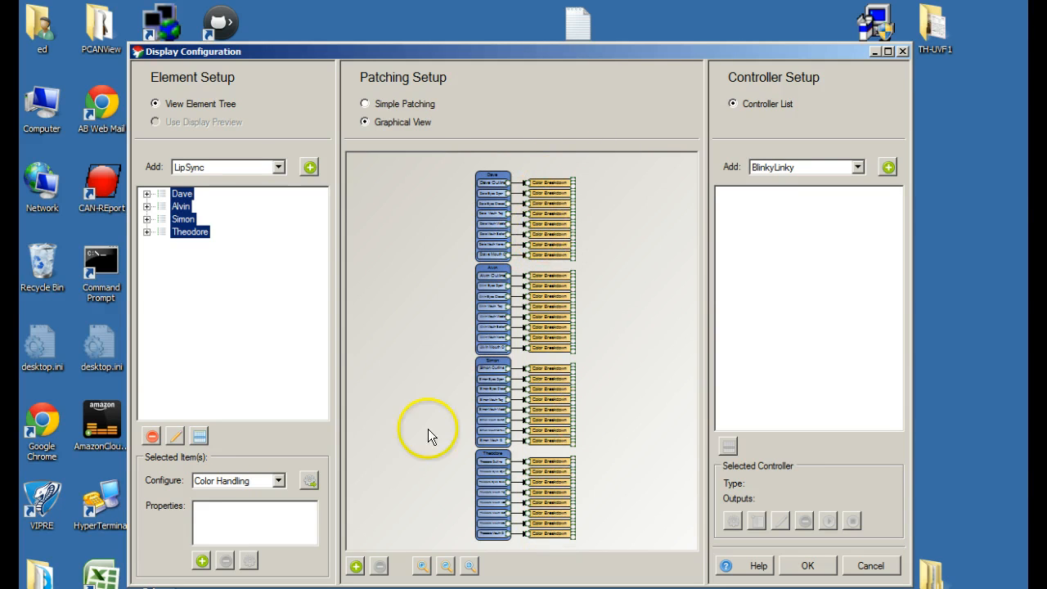
{"action": "left_click", "coordinate": [431, 103]}
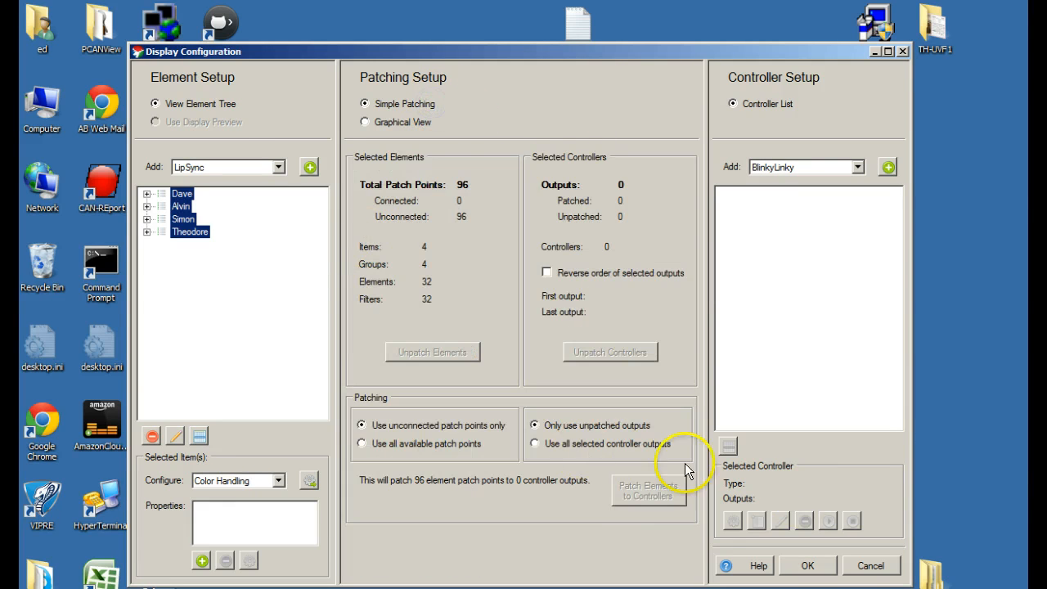
- Add a Debugging Values controller named "Debug Channel" with 512 outputs
{"action": "left_click", "coordinate": [817, 170]}
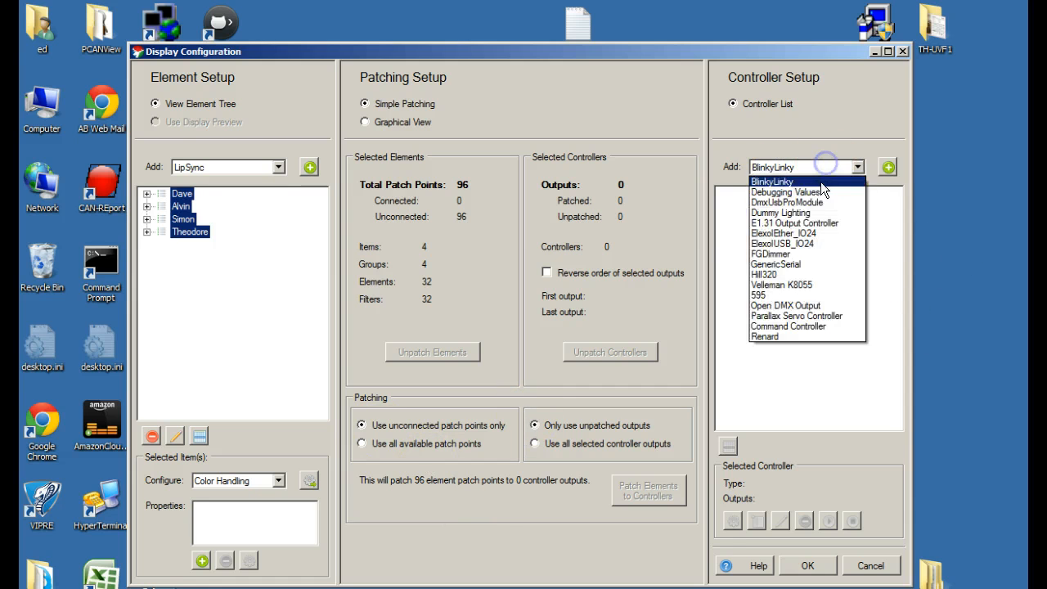
{"action": "left_click", "coordinate": [812, 192]}
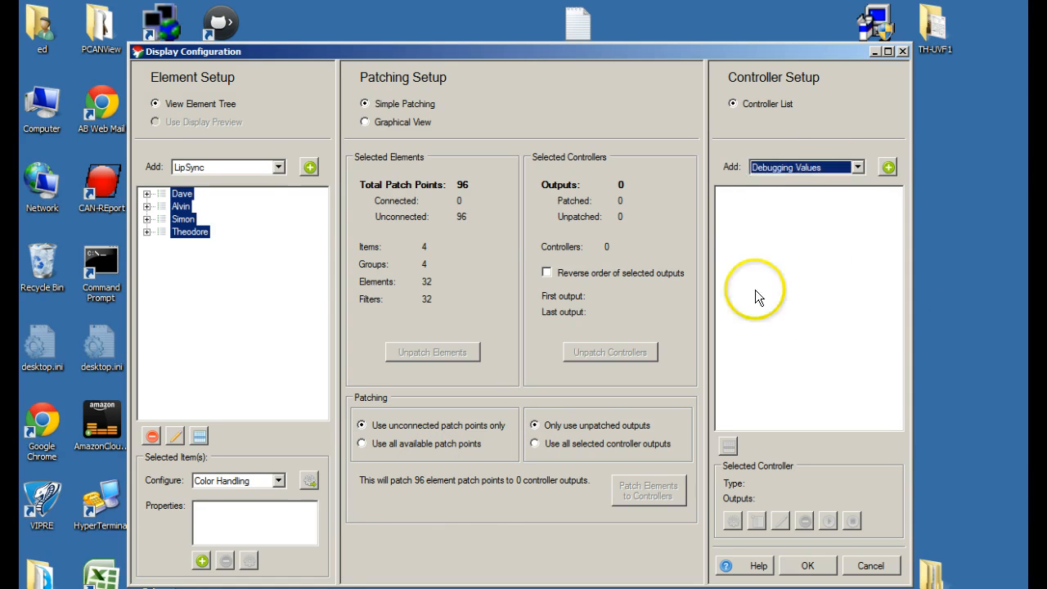
{"action": "left_click", "coordinate": [887, 167]}
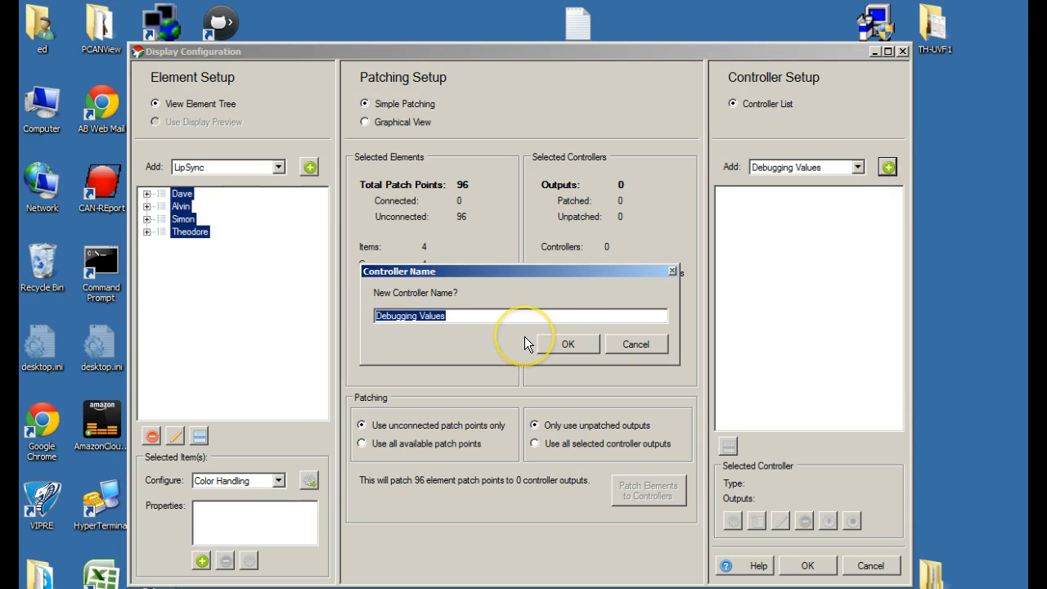
{"action": "type", "text": "Deu"}
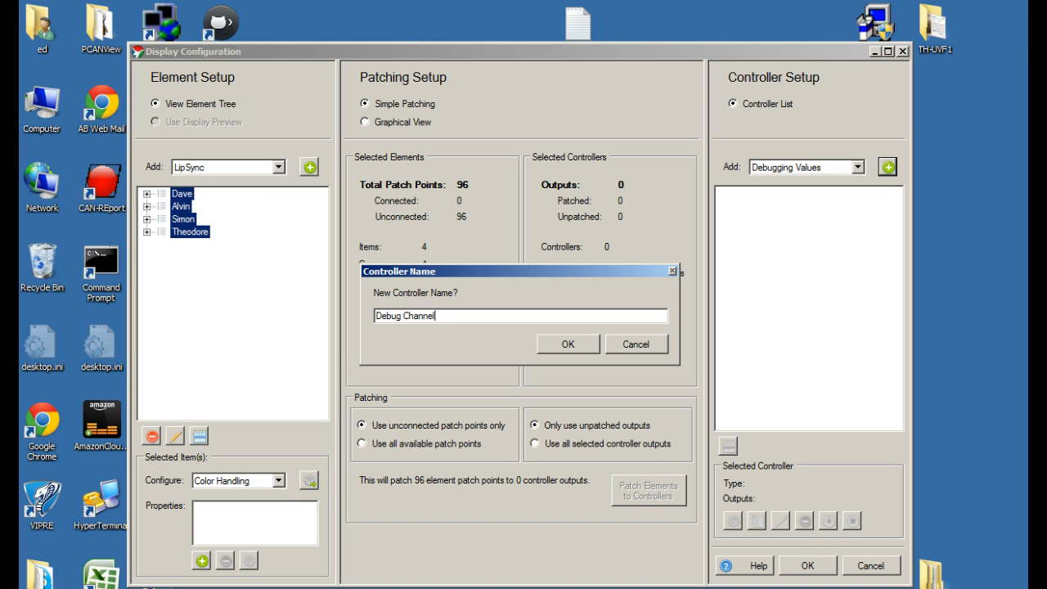
{"action": "left_click", "coordinate": [568, 345]}
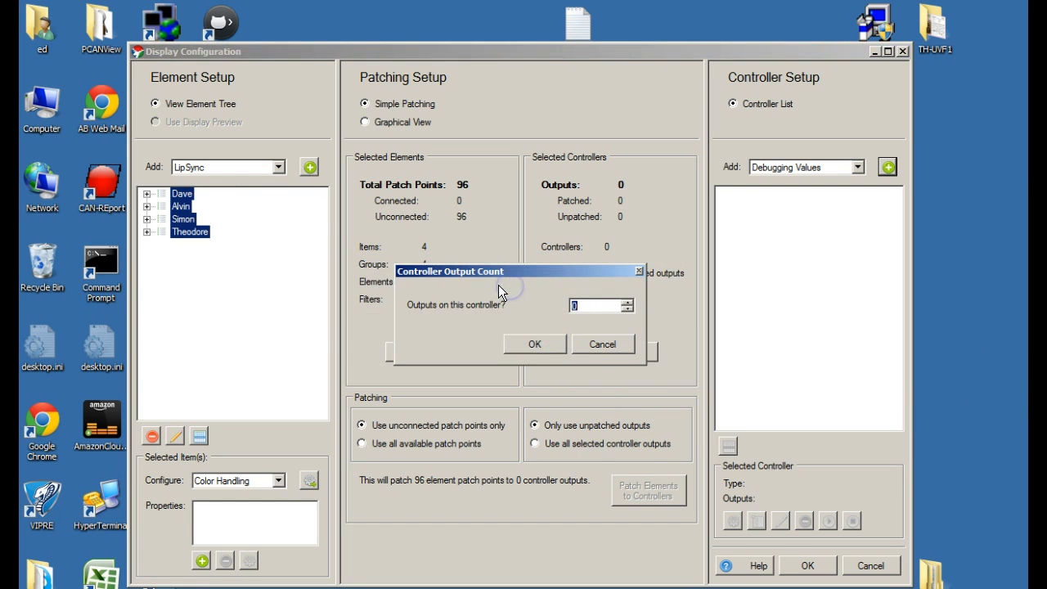
{"action": "type", "text": "512"}
{"action": "left_click", "coordinate": [544, 341]}
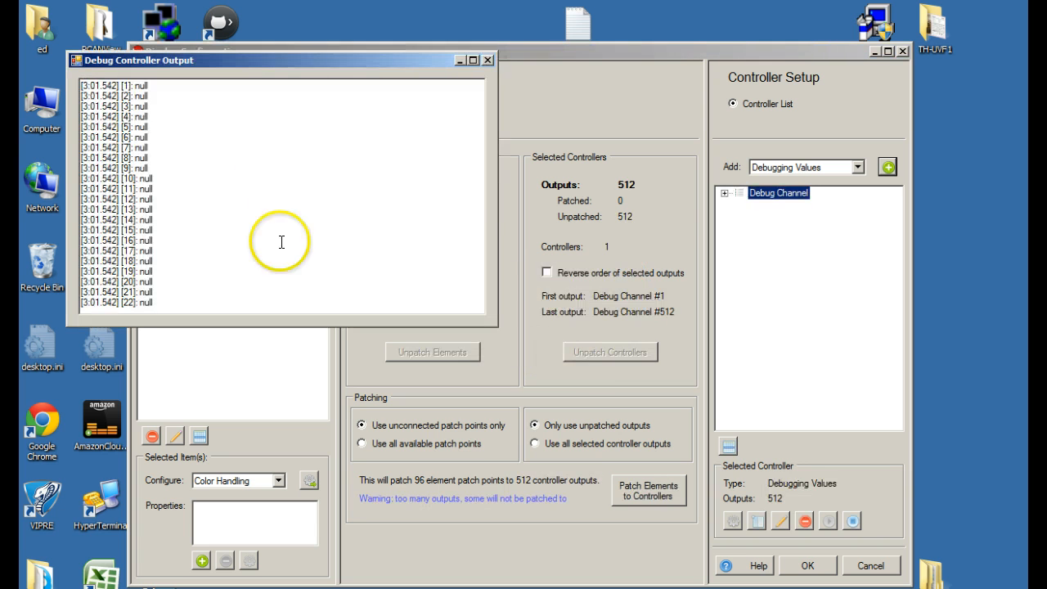
- Bring the display configuration forward, check the groups and Debug Channel outputs in the graphical view, and return to simple patching
{"action": "left_click", "coordinate": [593, 52]}
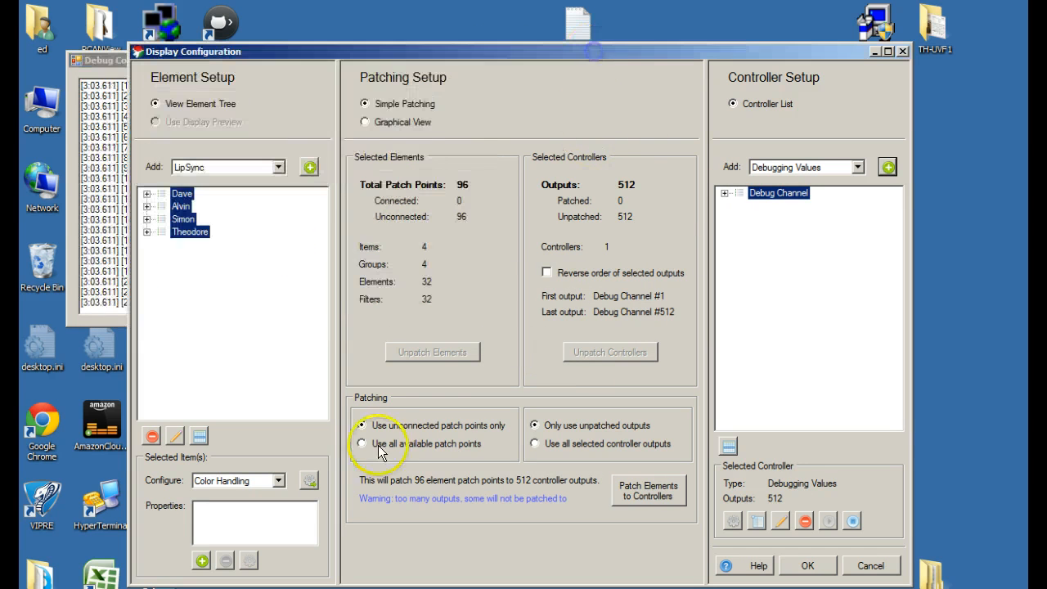
{"action": "left_click", "coordinate": [392, 121]}
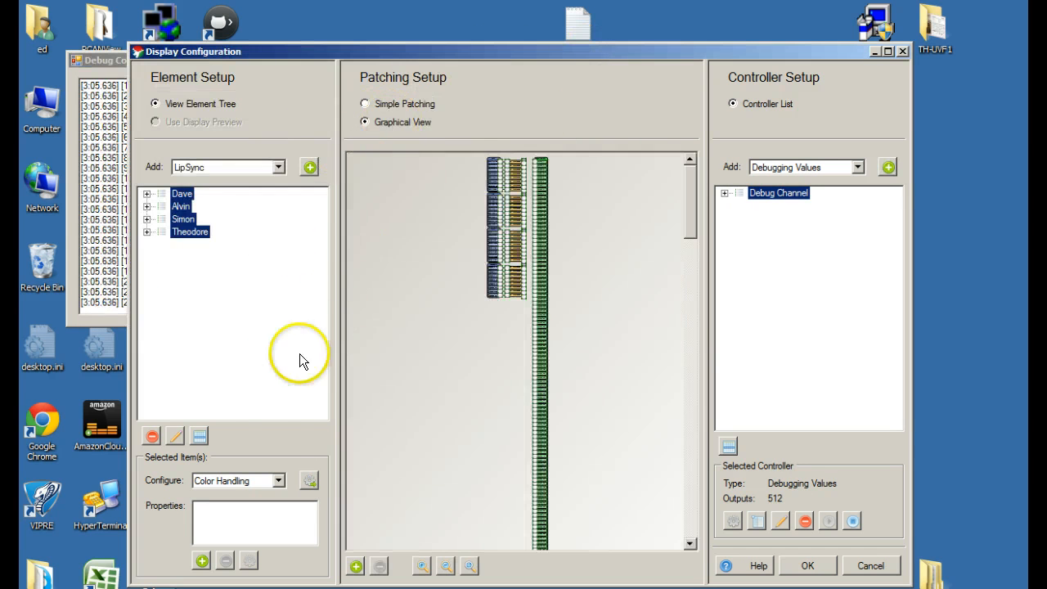
{"action": "left_click", "coordinate": [400, 103]}
- Patch the Dave, Alvin, Simon and Theodore groups to the Debug Channel controller, using only unconnected patch points and unpatched outputs
{"action": "left_click", "coordinate": [724, 193]}
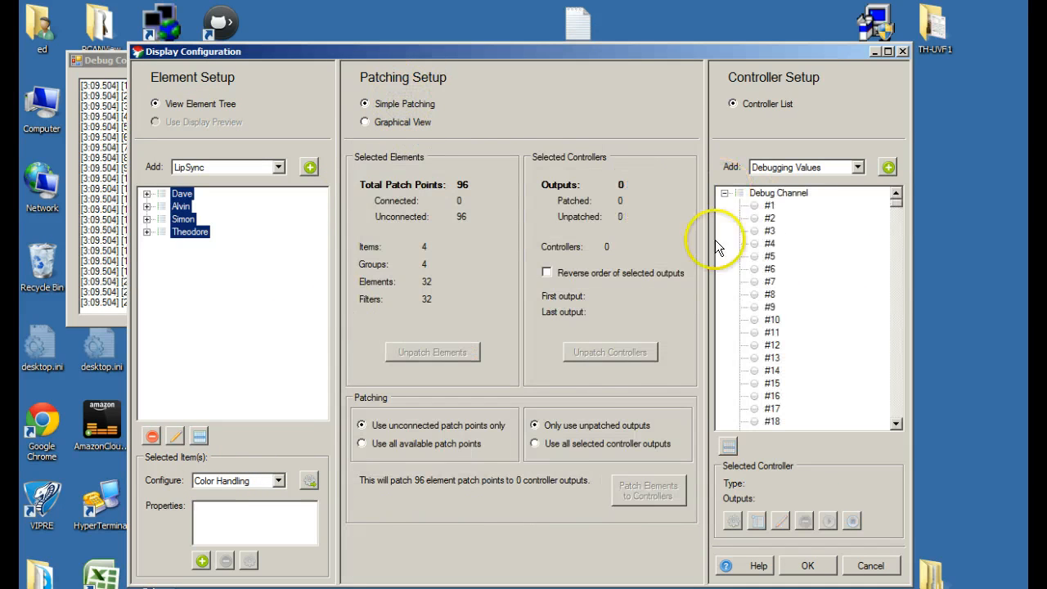
{"action": "left_click", "coordinate": [147, 206]}
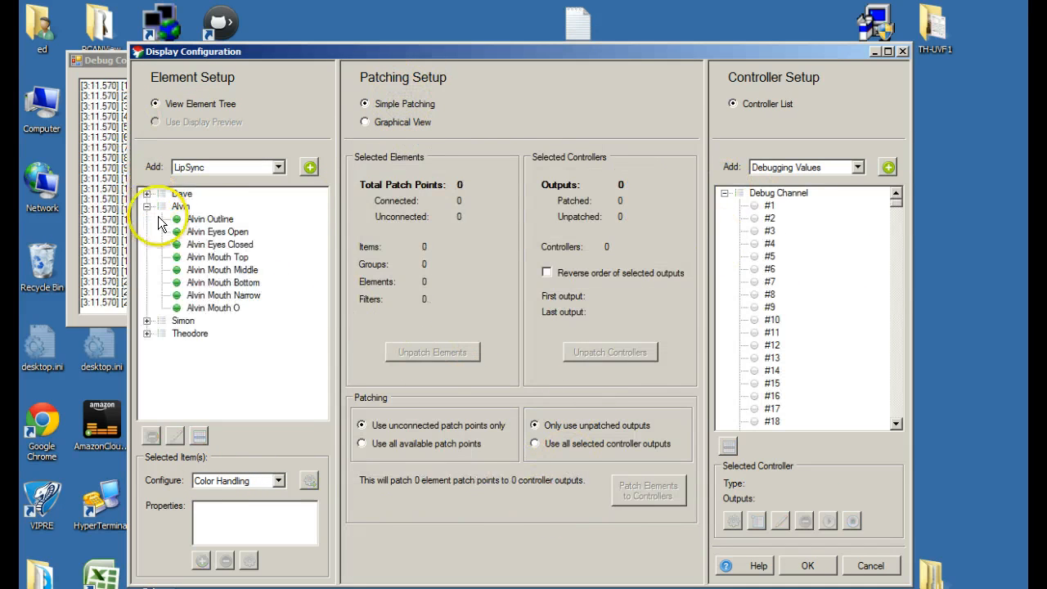
{"action": "left_click", "coordinate": [147, 206]}
{"action": "left_click", "coordinate": [182, 194]}
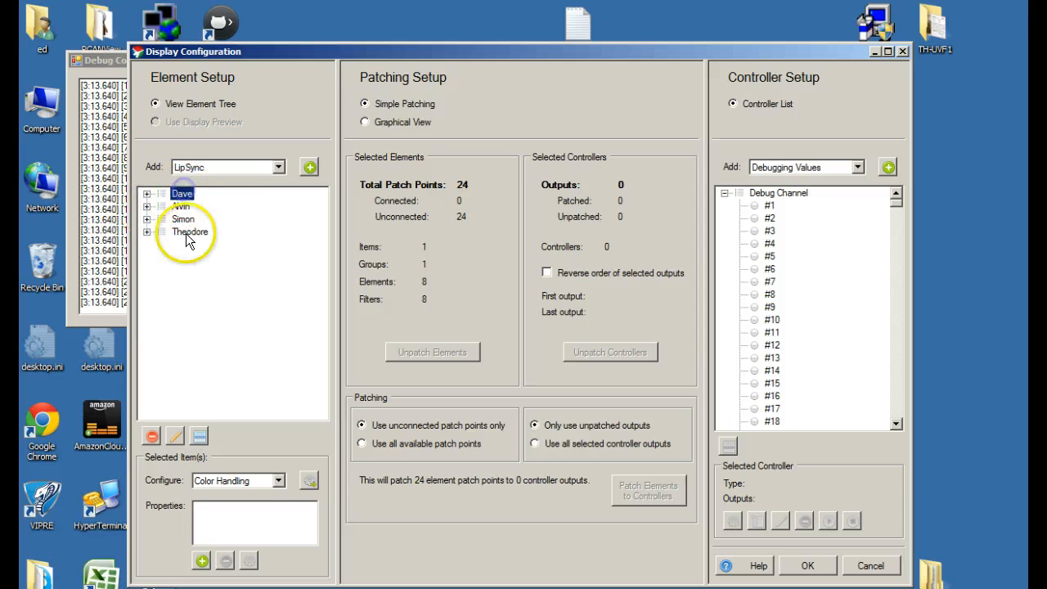
{"action": "left_click", "coordinate": [186, 234], "text": "shift"}
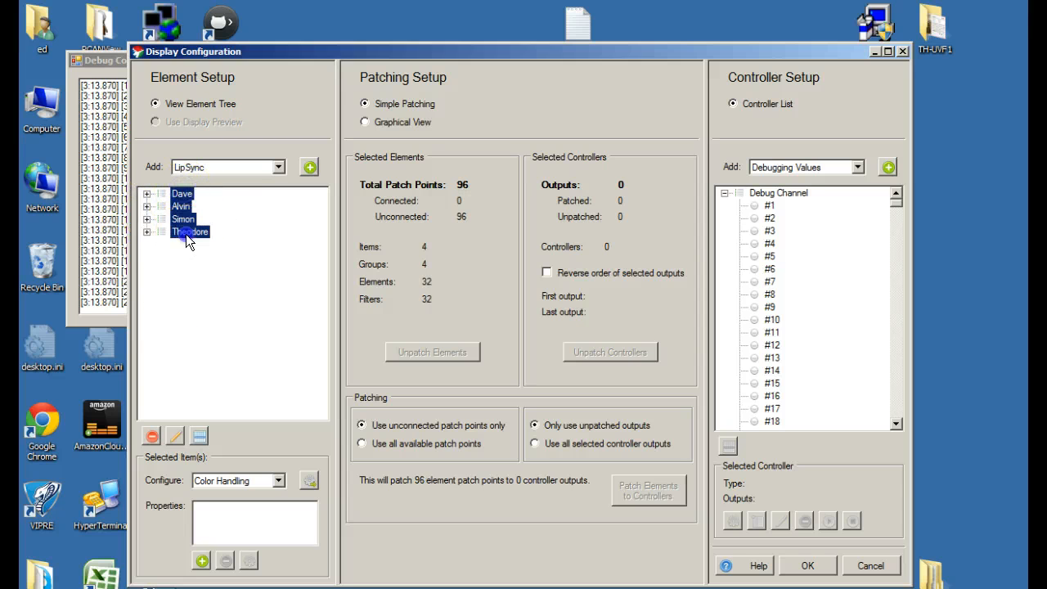
{"action": "left_click", "coordinate": [772, 193]}
{"action": "left_click", "coordinate": [637, 489]}
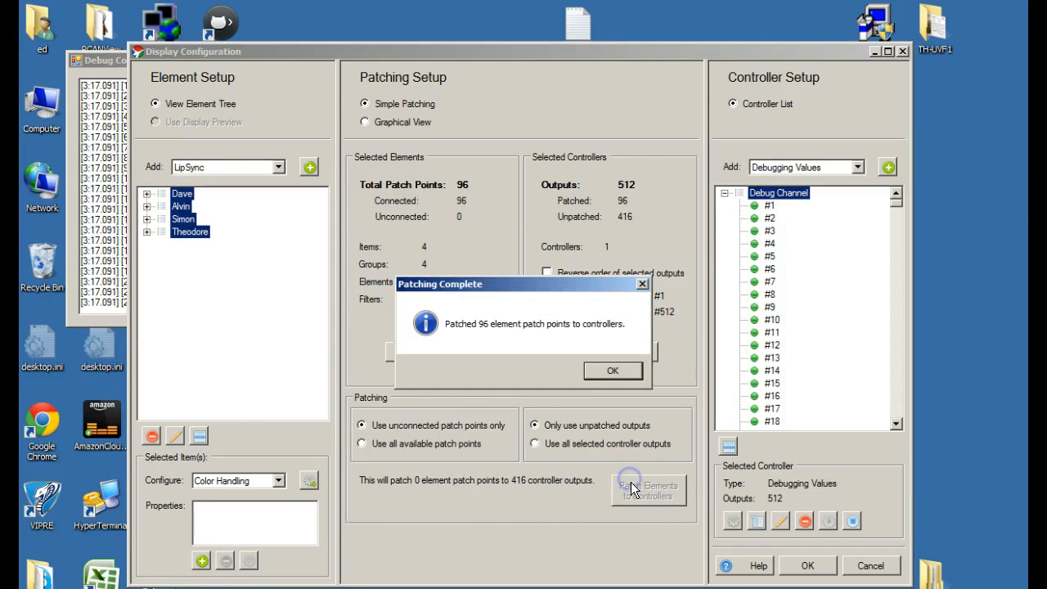
{"action": "left_click", "coordinate": [627, 371]}
- Review the patched connections in the graphical view and accept the display configuration
{"action": "mouse_move", "coordinate": [897, 203]}
{"action": "left_mouse_down"}
{"action": "mouse_move", "coordinate": [903, 305]}
{"action": "mouse_move", "coordinate": [904, 202]}
{"action": "left_mouse_up"}
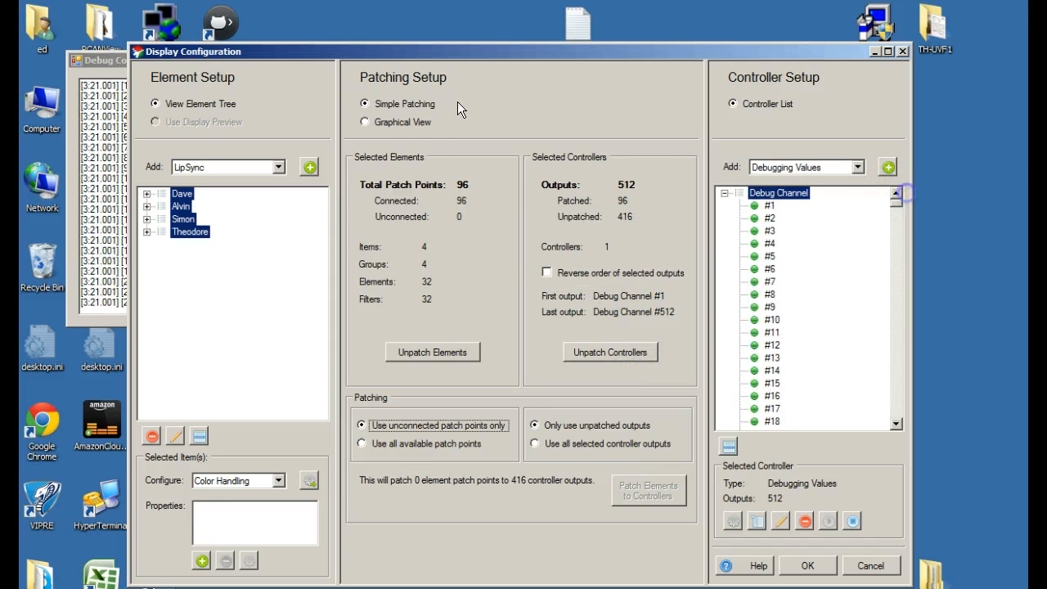
{"action": "left_click", "coordinate": [412, 125]}
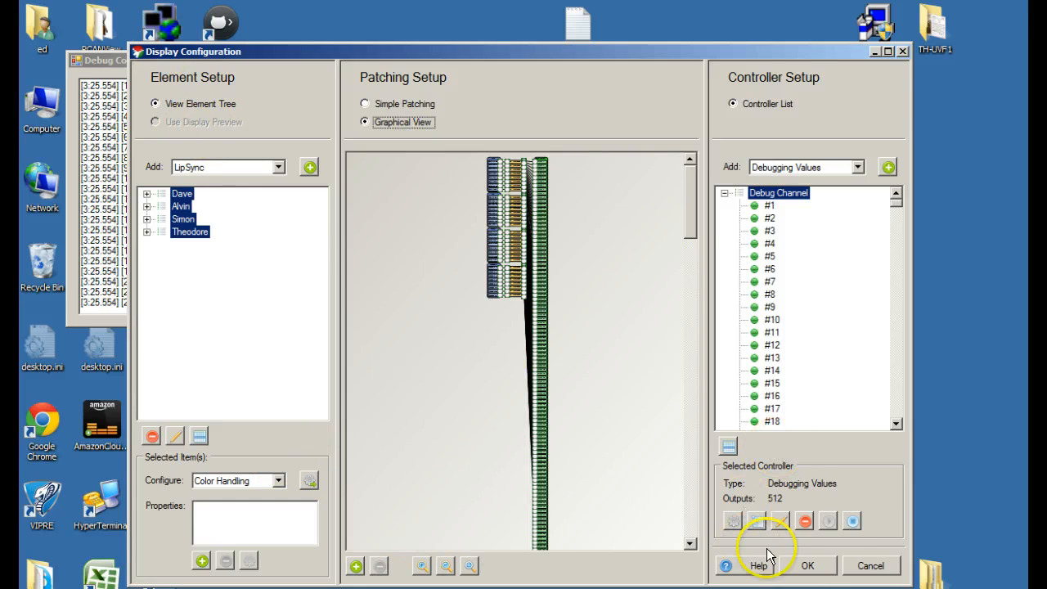
{"action": "left_click", "coordinate": [807, 566]}
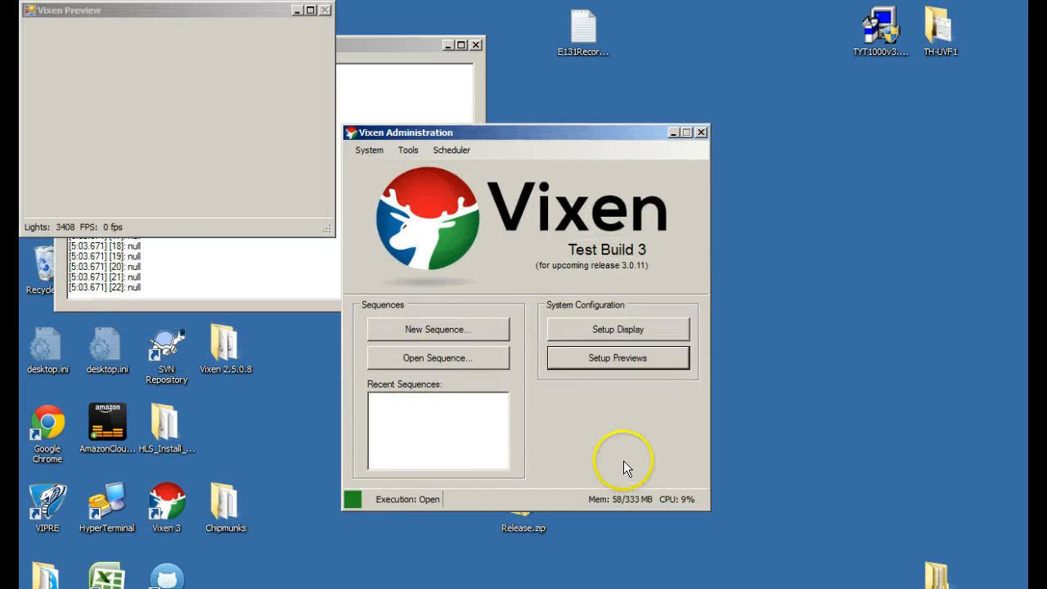
- Open the configuration of the Vixen Display Preview and highlight the Dave, Alvin, Simon and Theodore faces one after another
{"action": "left_click", "coordinate": [637, 360]}
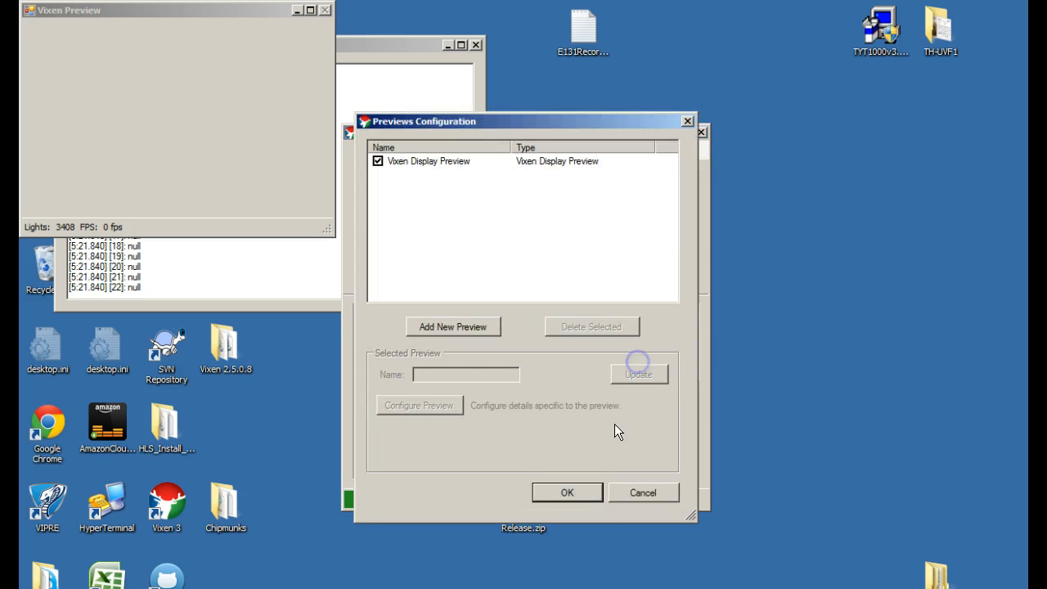
{"action": "left_click", "coordinate": [446, 162]}
{"action": "left_click", "coordinate": [433, 404]}
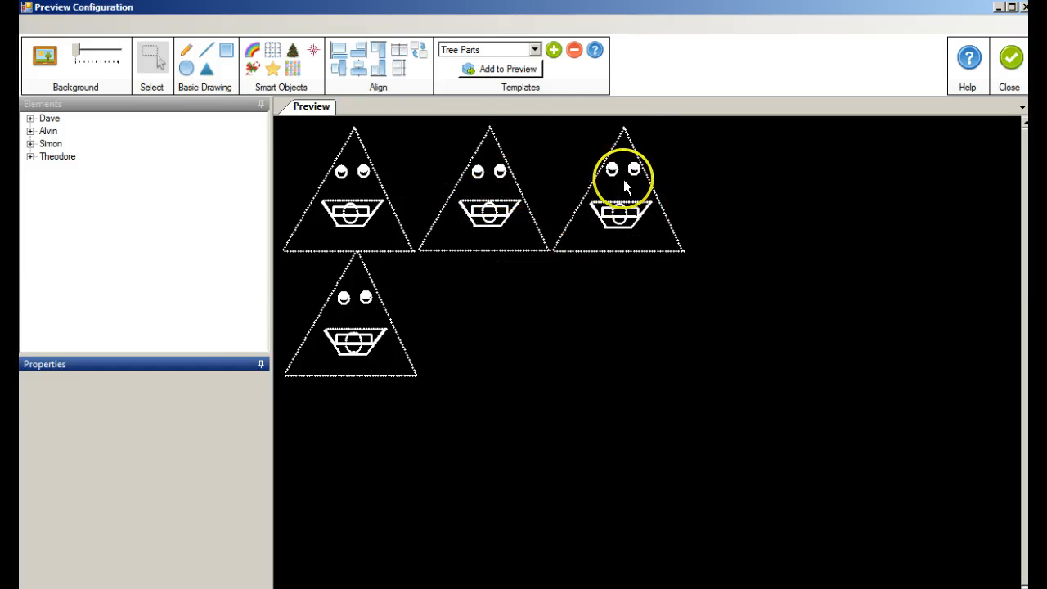
{"action": "left_click", "coordinate": [48, 119]}
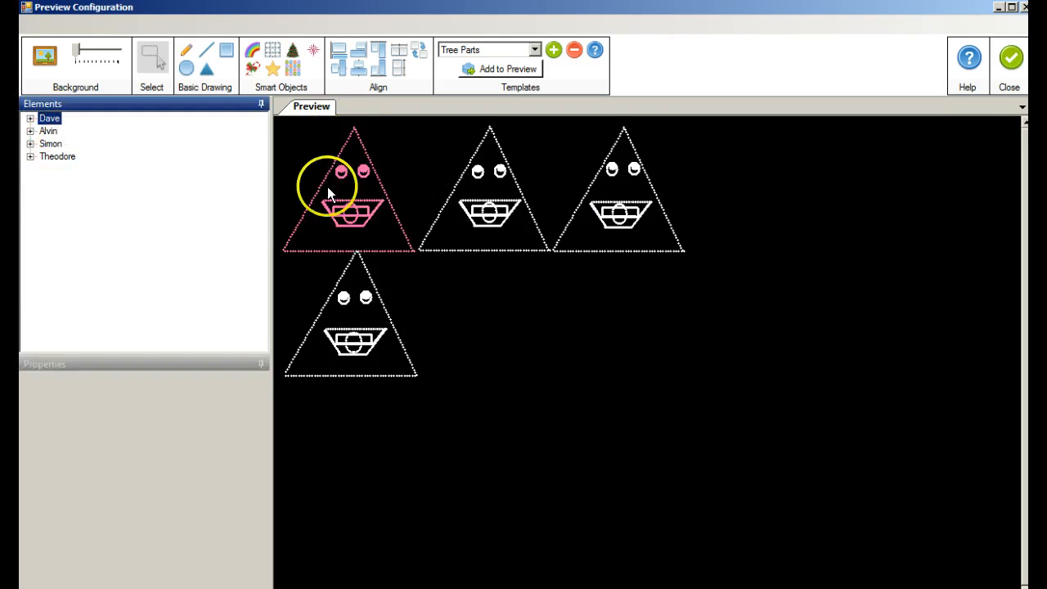
{"action": "left_click", "coordinate": [50, 131]}
{"action": "left_click", "coordinate": [46, 144]}
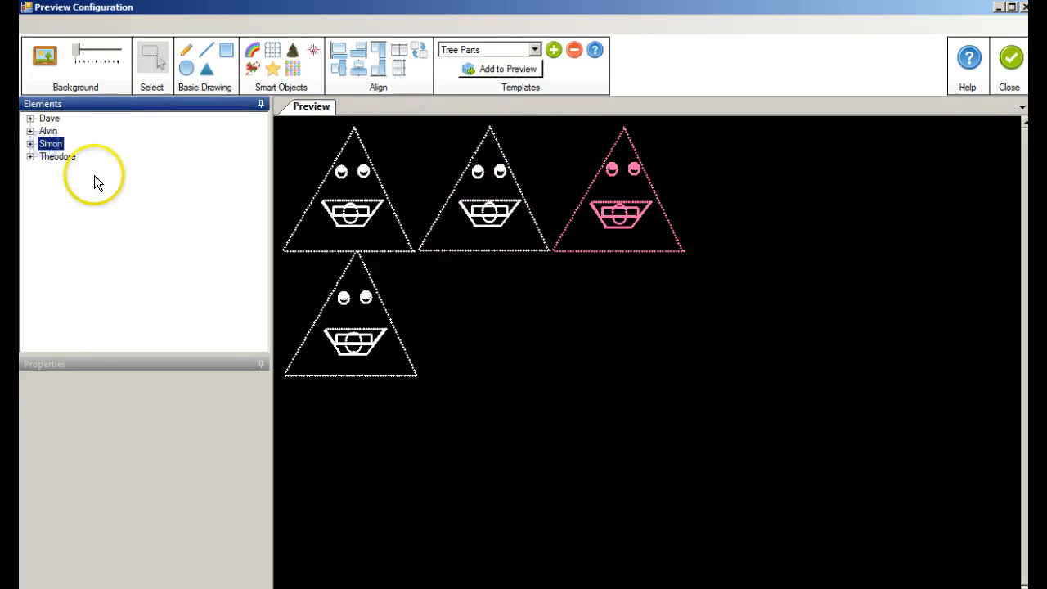
{"action": "left_click", "coordinate": [58, 158]}
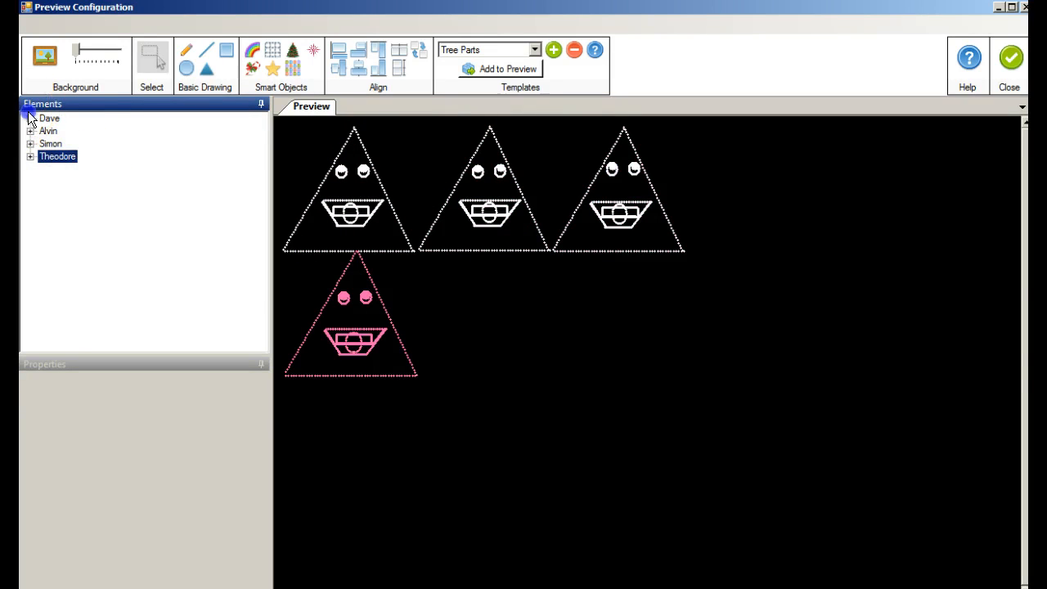
- Examine which preview shapes belong to each of Dave's child elements, from Outline to Mouth O, and close the preview setup
{"action": "left_click", "coordinate": [29, 119]}
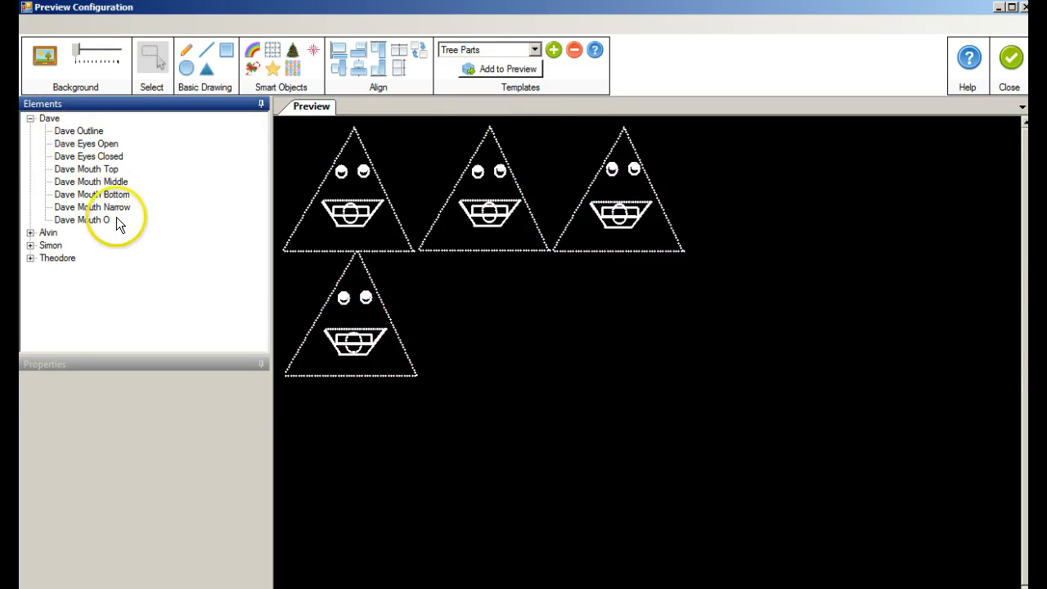
{"action": "left_click", "coordinate": [77, 131]}
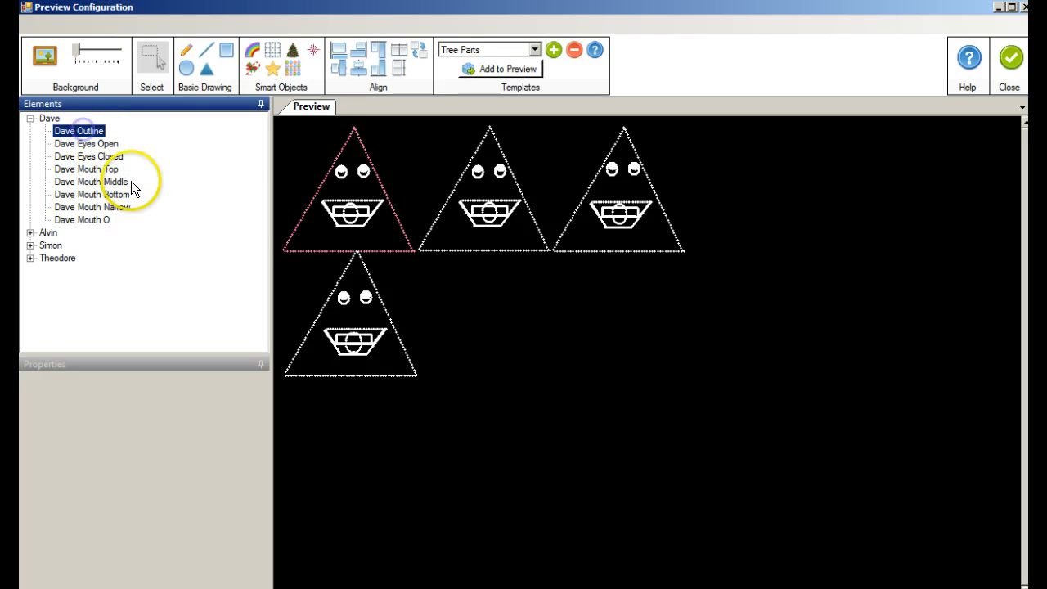
{"action": "left_click", "coordinate": [98, 145]}
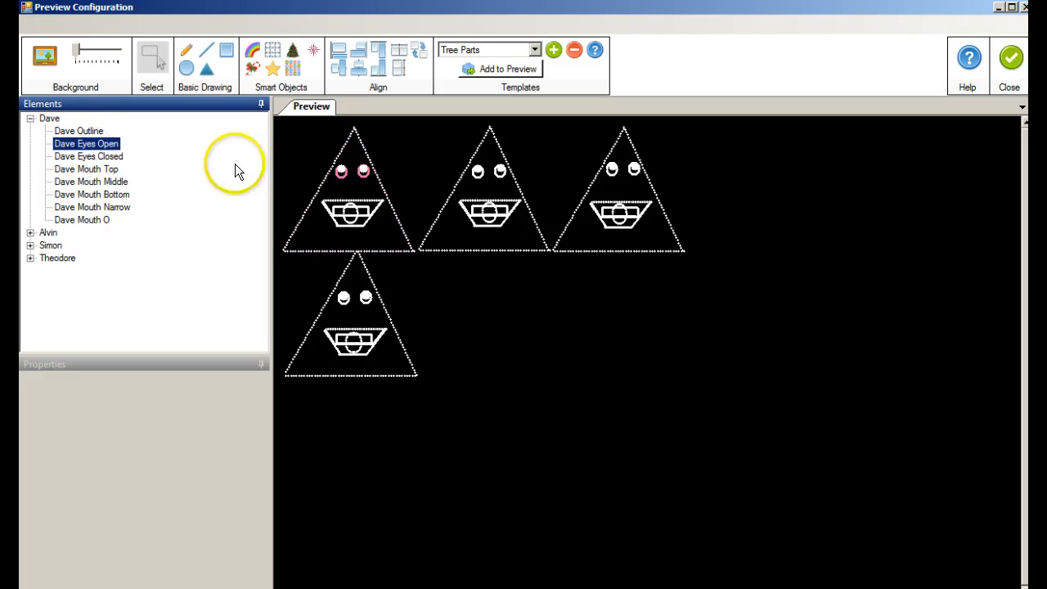
{"action": "left_click", "coordinate": [124, 156]}
{"action": "left_click", "coordinate": [74, 170]}
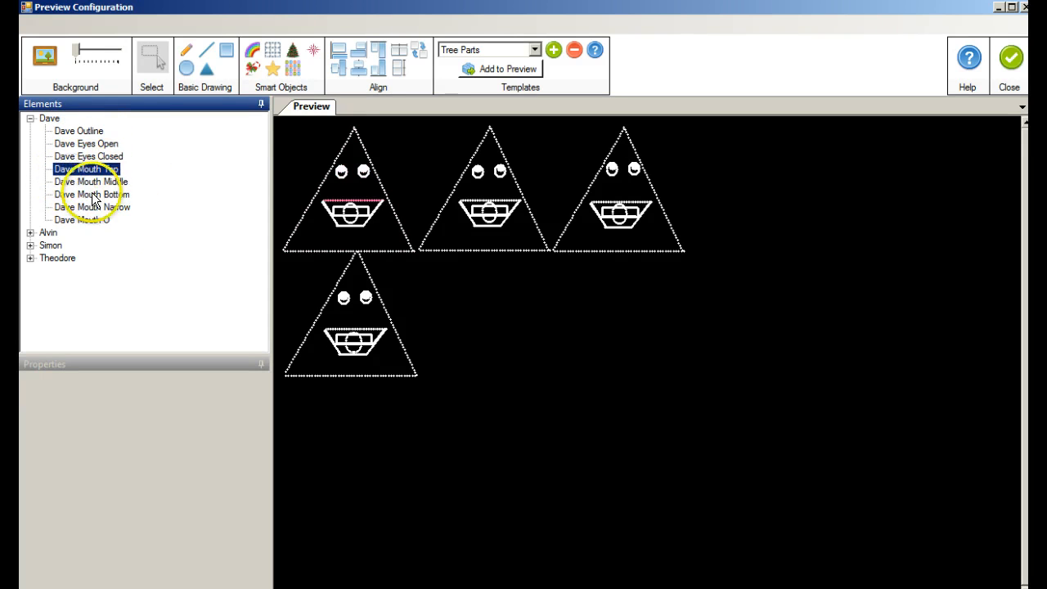
{"action": "left_click", "coordinate": [89, 181]}
{"action": "left_click", "coordinate": [90, 195]}
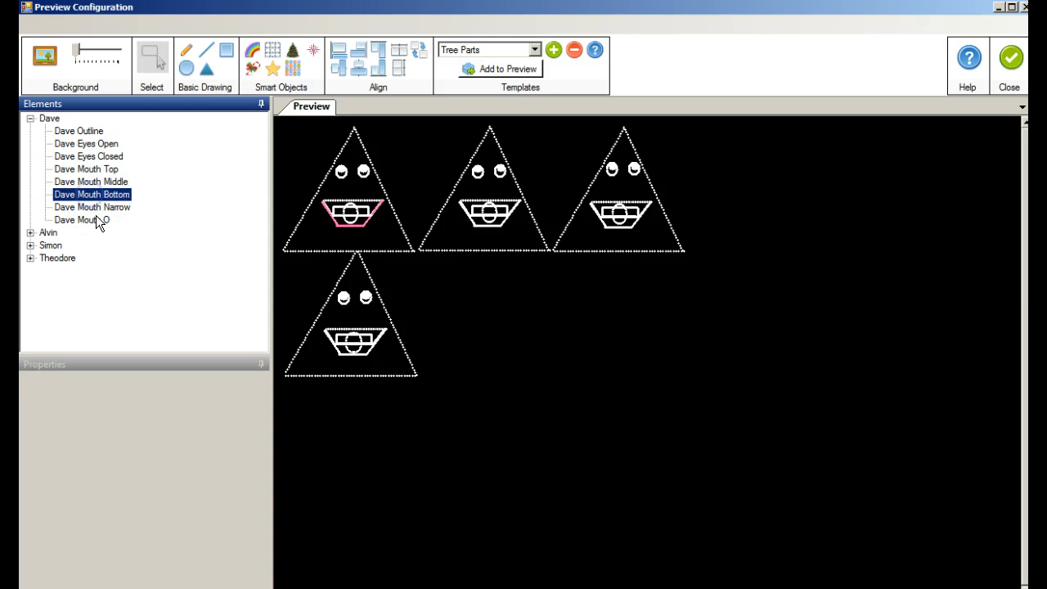
{"action": "left_click", "coordinate": [97, 208]}
{"action": "left_click", "coordinate": [100, 219]}
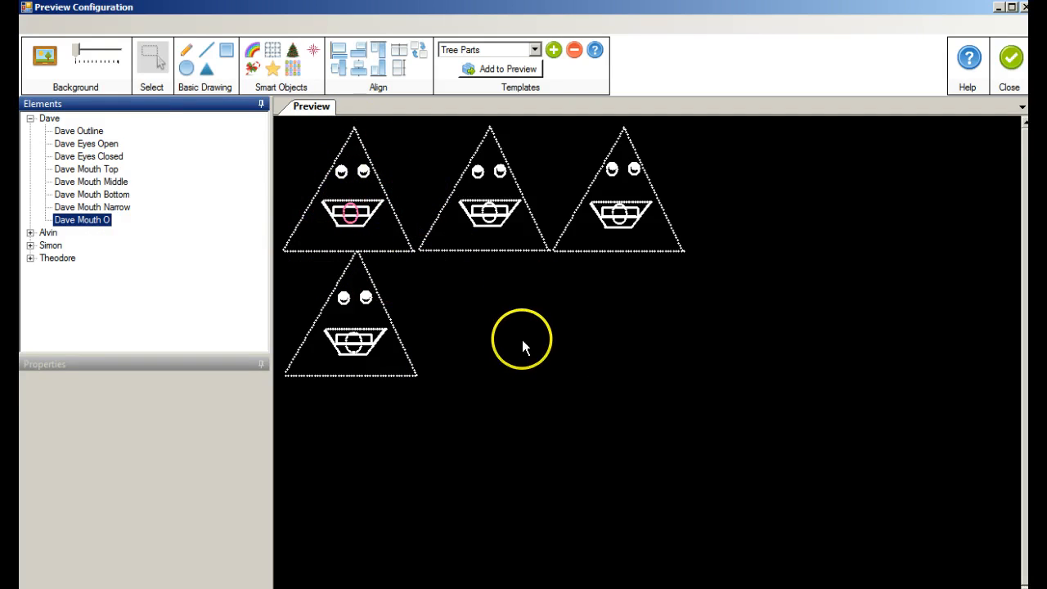
{"action": "left_click", "coordinate": [29, 118]}
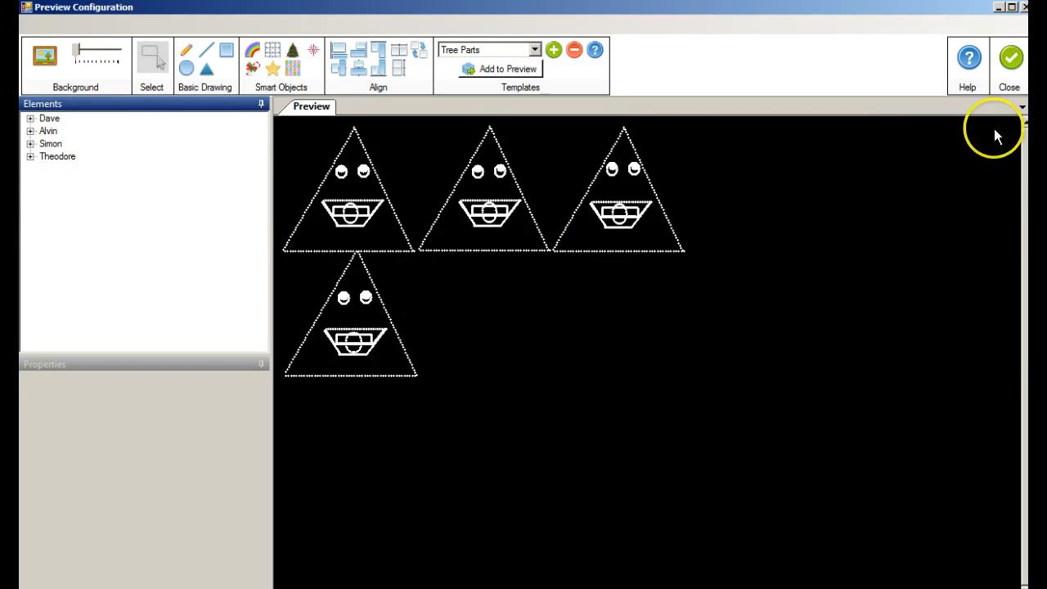
{"action": "left_click", "coordinate": [1009, 56]}
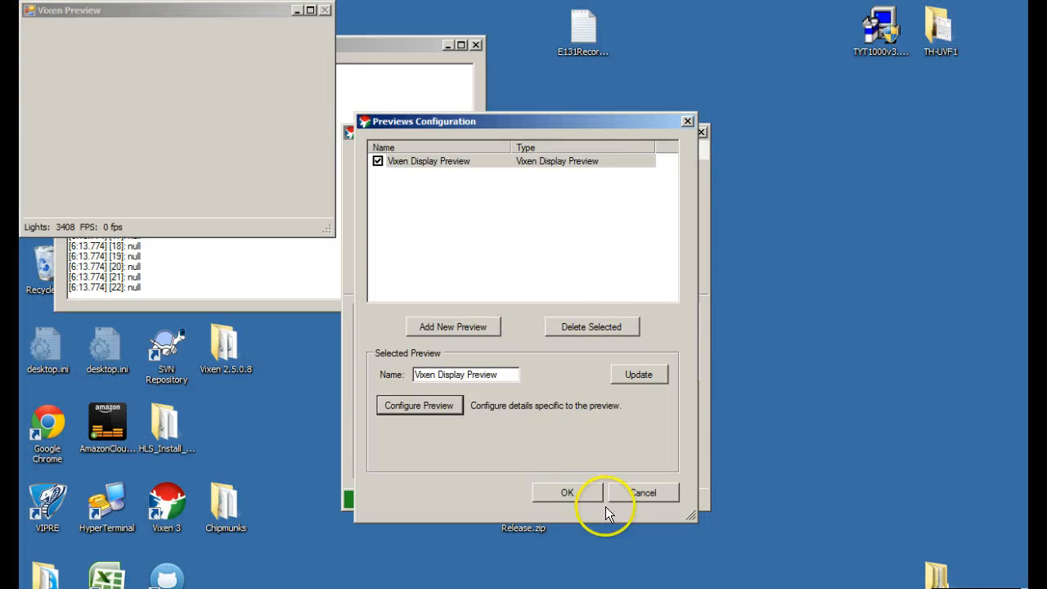
{"action": "left_click", "coordinate": [575, 489]}
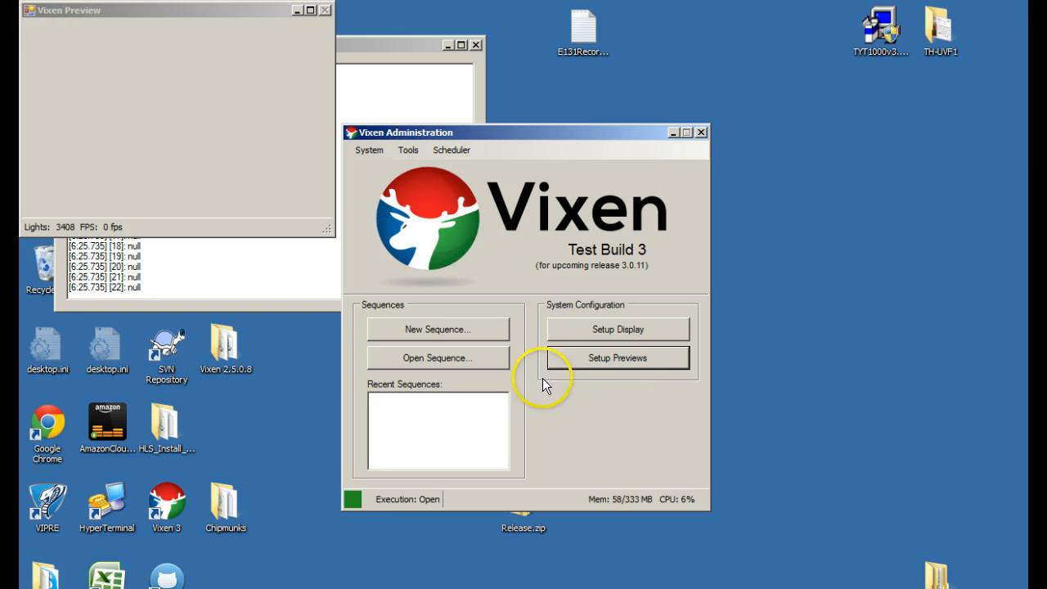
- Create a new timed sequence in a maximized editor, with a slightly wider element name column and the Dave group collapsed
{"action": "left_click", "coordinate": [477, 329]}
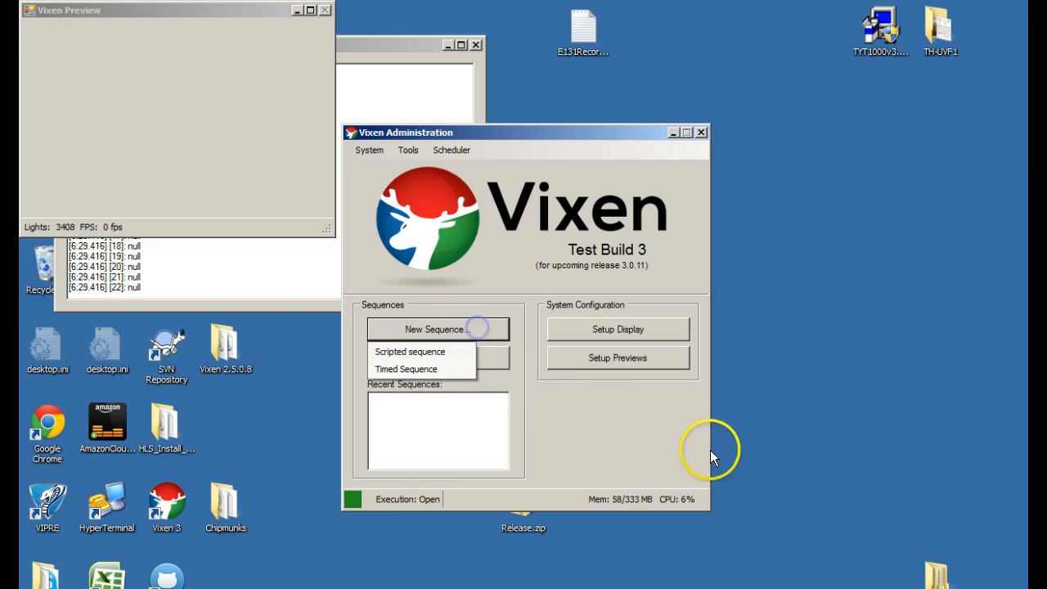
{"action": "left_click", "coordinate": [424, 371]}
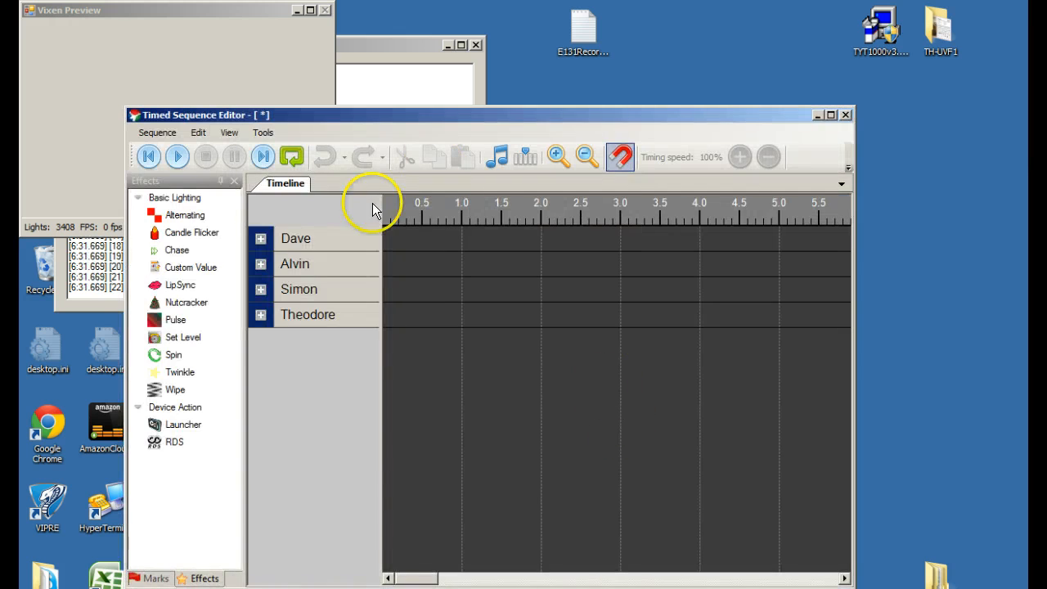
{"action": "left_click", "coordinate": [260, 238]}
{"action": "left_click", "coordinate": [421, 122]}
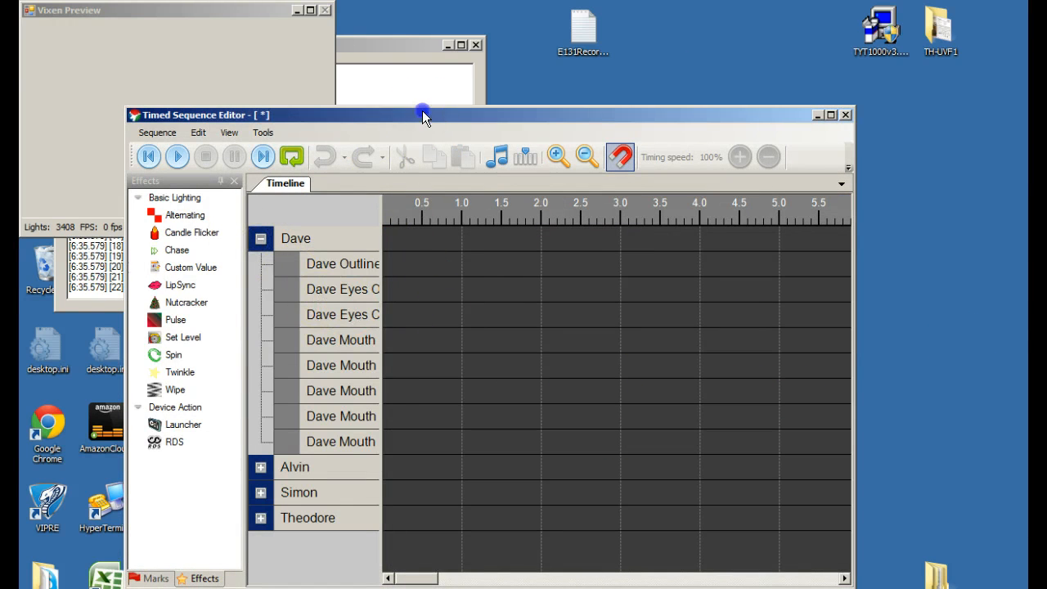
{"action": "double_click", "coordinate": [422, 113]}
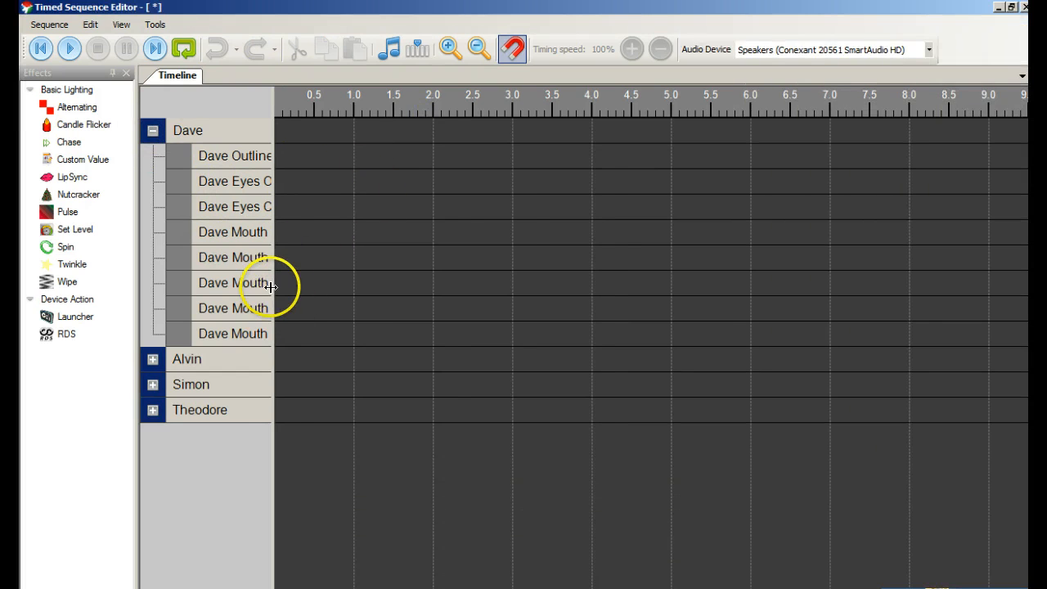
{"action": "left_click_drag", "start_coordinate": [270, 287], "coordinate": [293, 288]}
{"action": "left_click", "coordinate": [152, 130]}
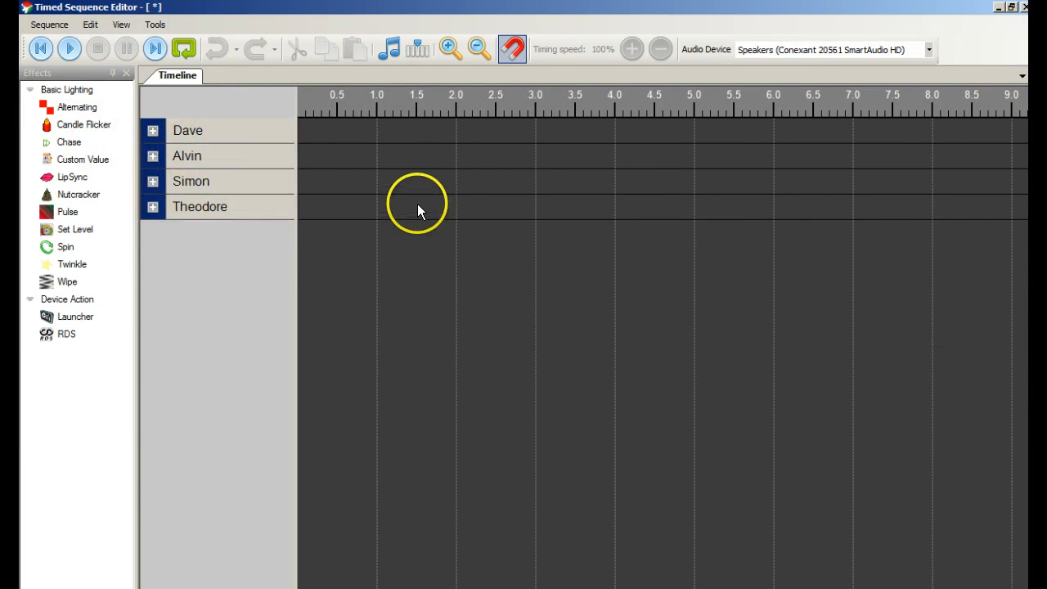
{"action": "left_click", "coordinate": [391, 56]}
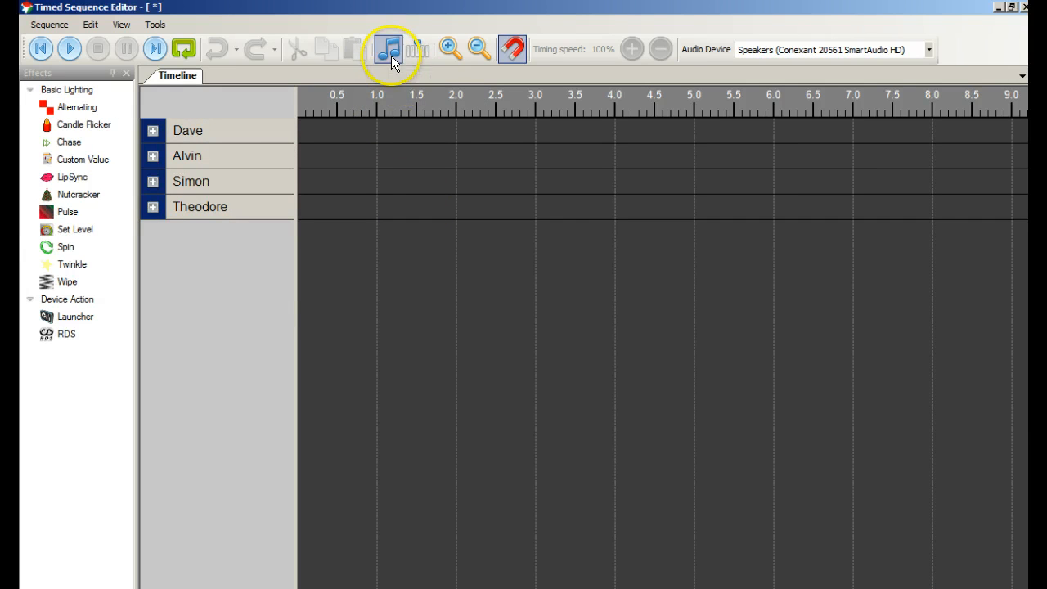
{"action": "left_click", "coordinate": [409, 49]}
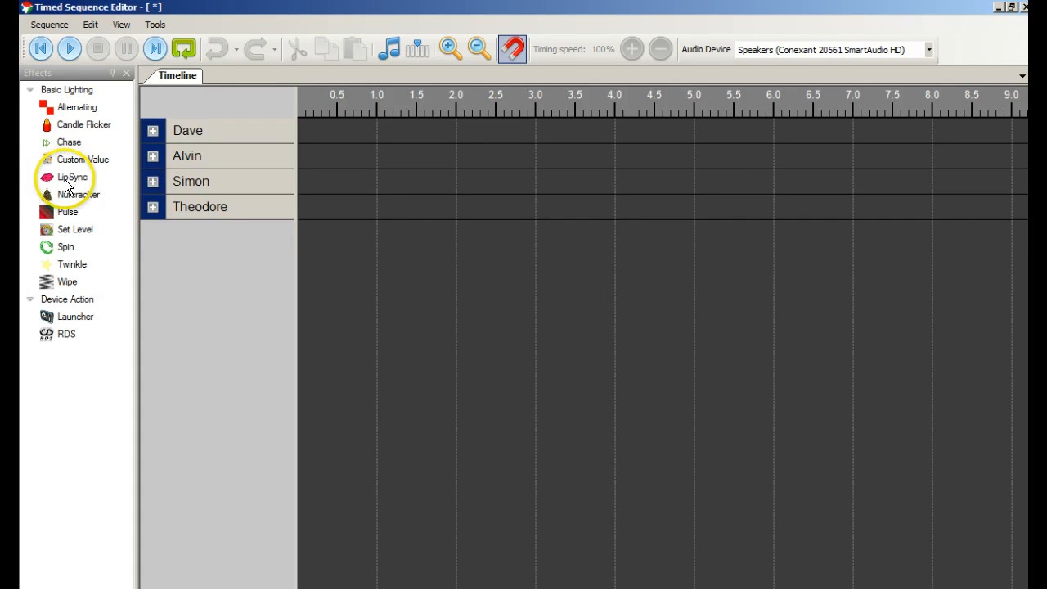
{"action": "left_click", "coordinate": [156, 24]}
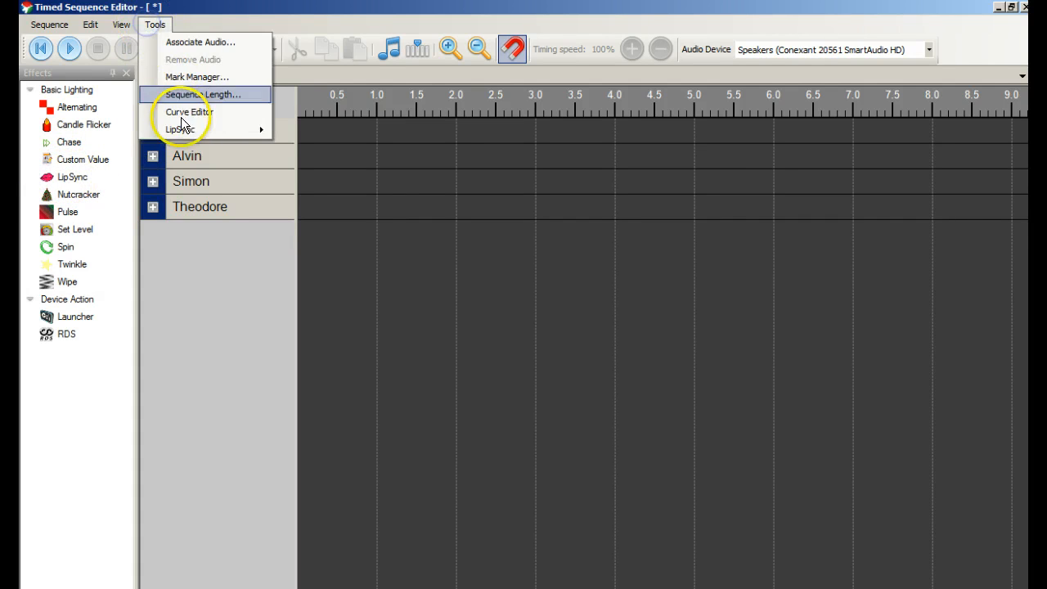
{"action": "mouse_move", "coordinate": [181, 132]}
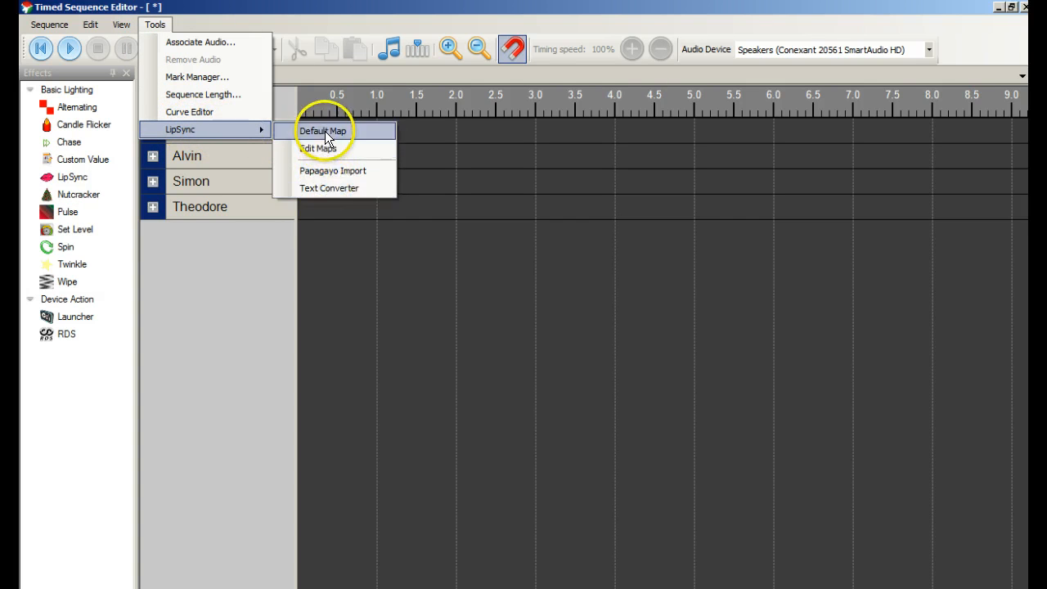
{"action": "left_click", "coordinate": [326, 195]}
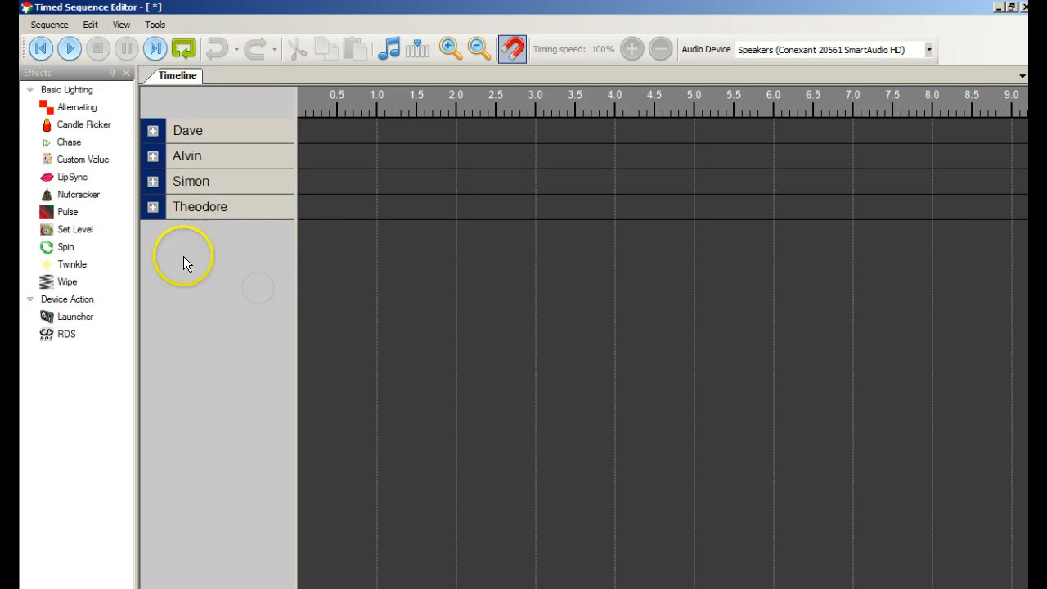
{"action": "left_click", "coordinate": [155, 25]}
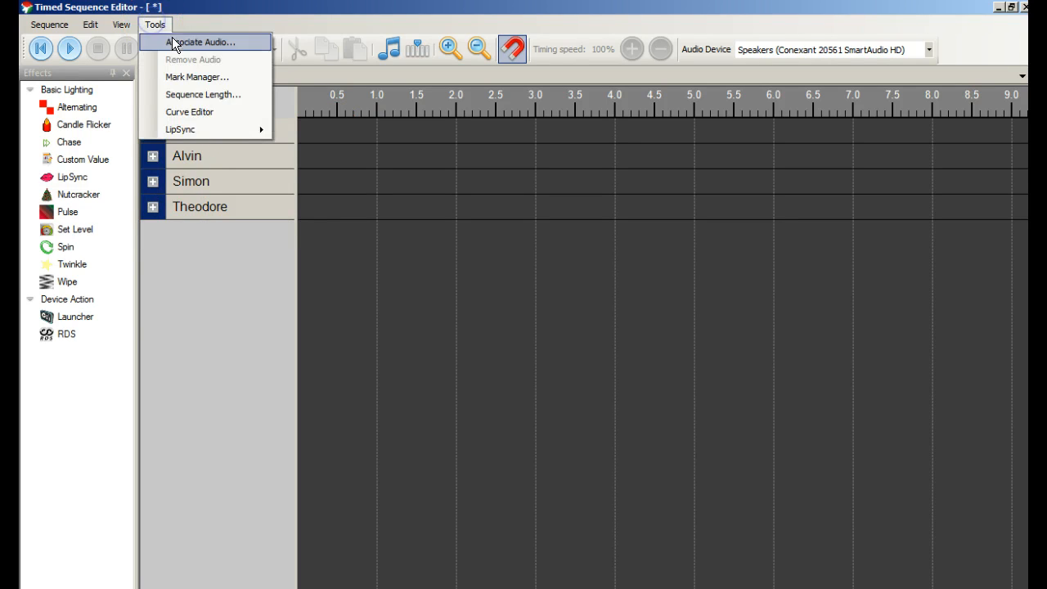
{"action": "mouse_move", "coordinate": [215, 129]}
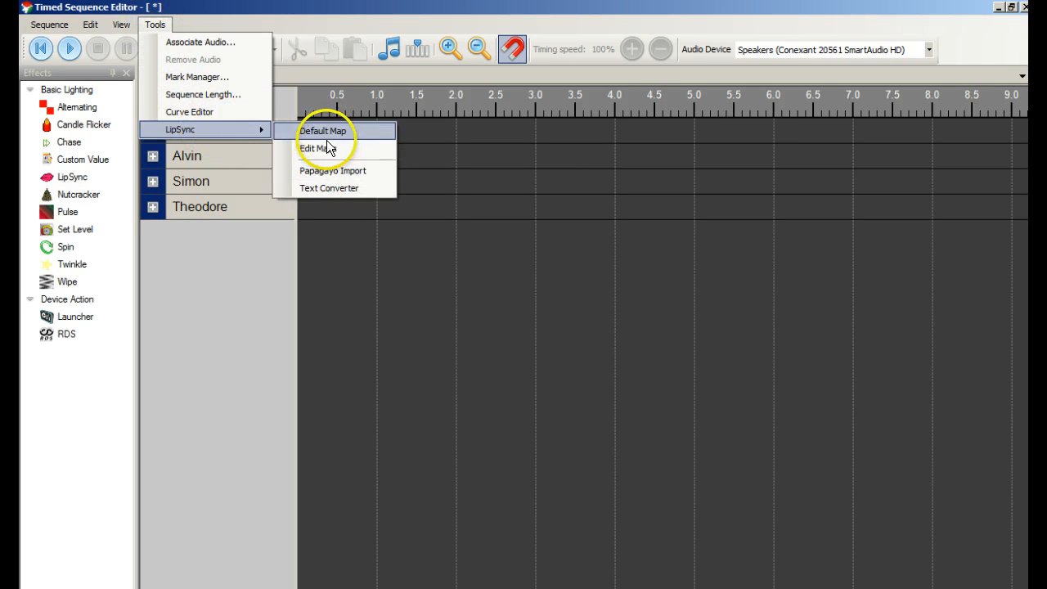
{"action": "left_click", "coordinate": [236, 282]}
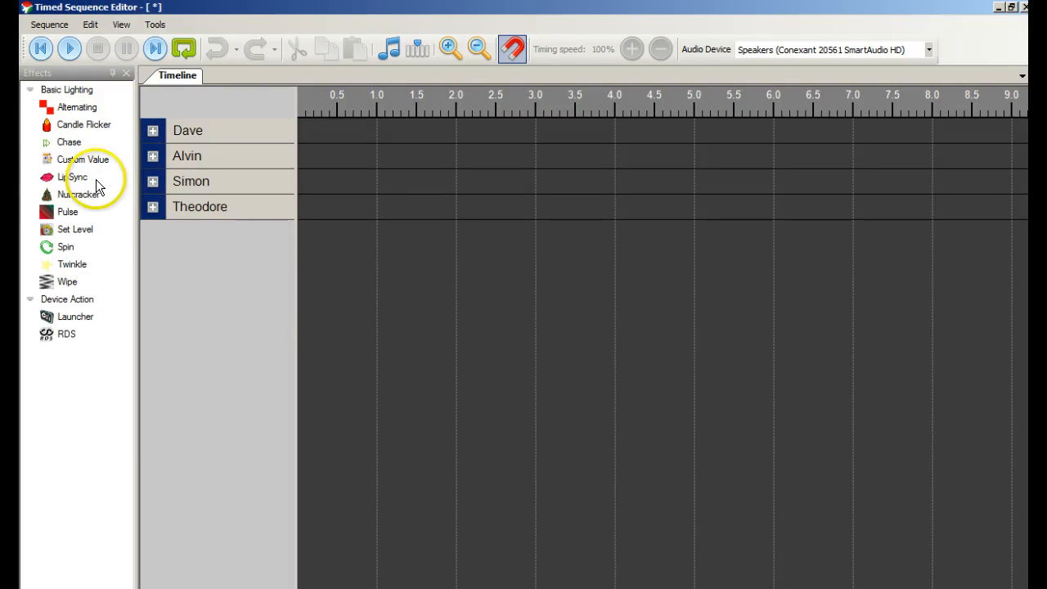
- Try out a LipSync effect on Dave's timeline row, reviewing its phoneme and mapping options, and delete it again
{"action": "left_click_drag", "start_coordinate": [66, 175], "coordinate": [322, 133]}
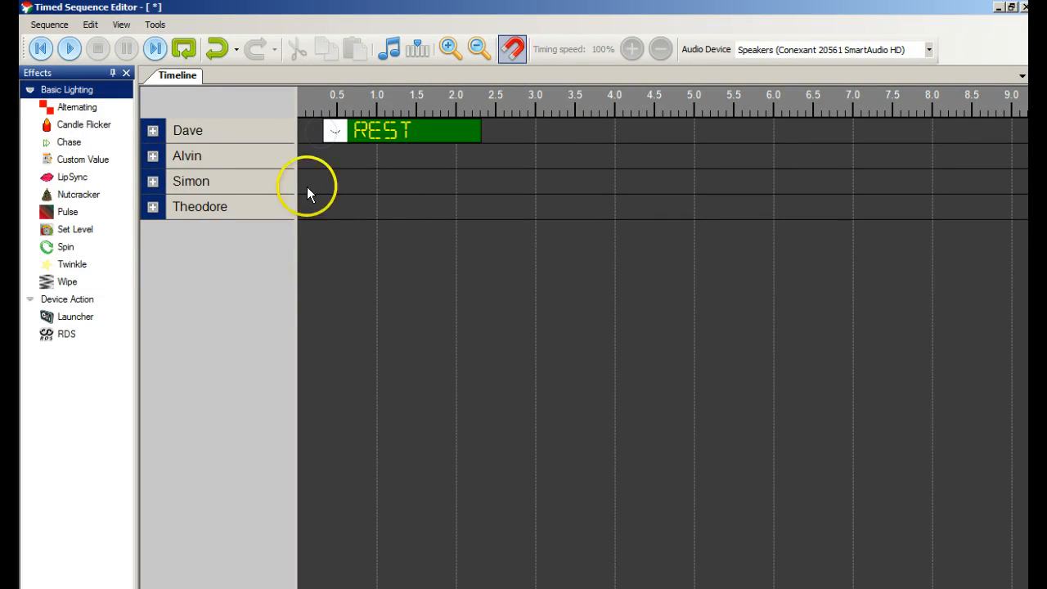
{"action": "double_click", "coordinate": [398, 132]}
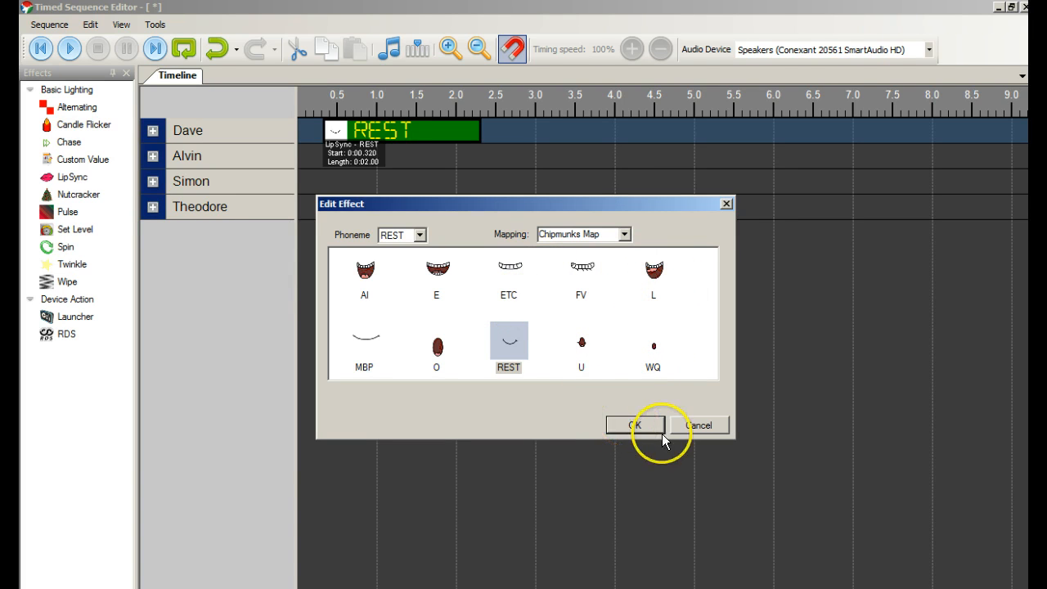
{"action": "left_click", "coordinate": [636, 425]}
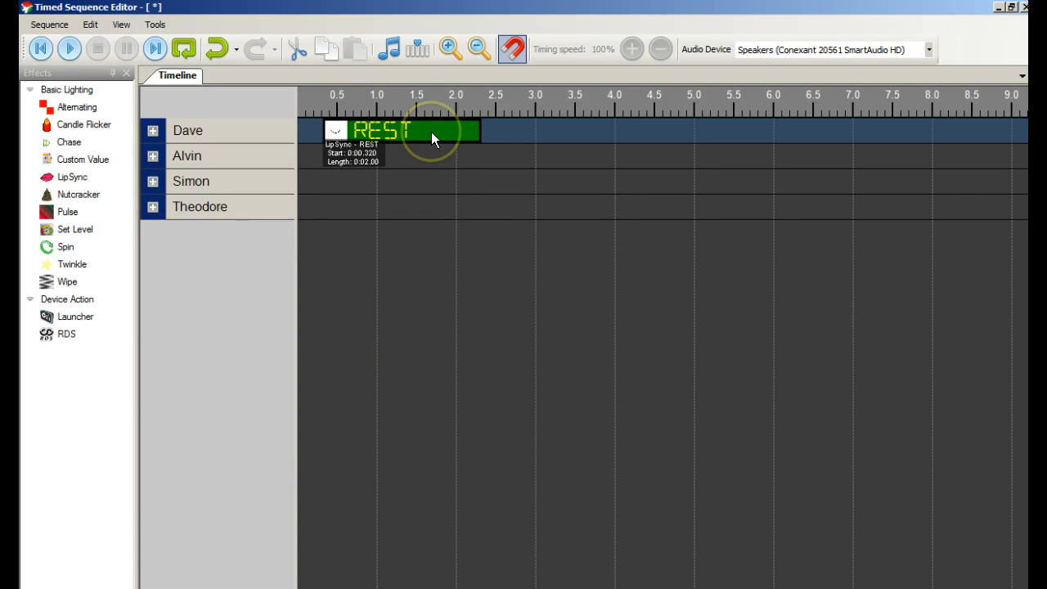
{"action": "key", "text": "Delete"}
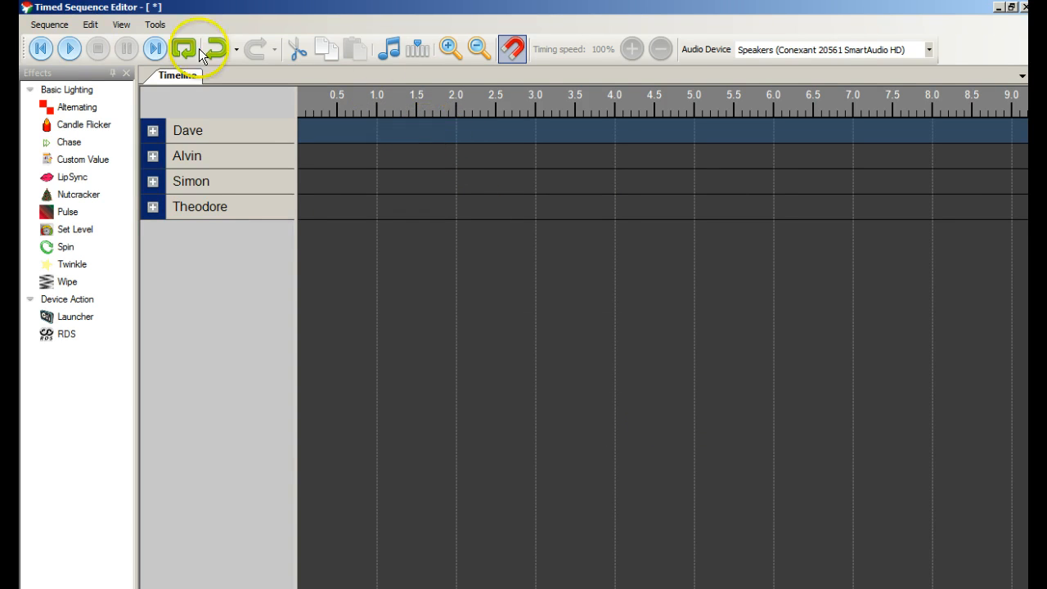
- Open the existing Chipmunks Map for editing from the list of LipSync maps
{"action": "left_click", "coordinate": [154, 25]}
{"action": "mouse_move", "coordinate": [214, 129]}
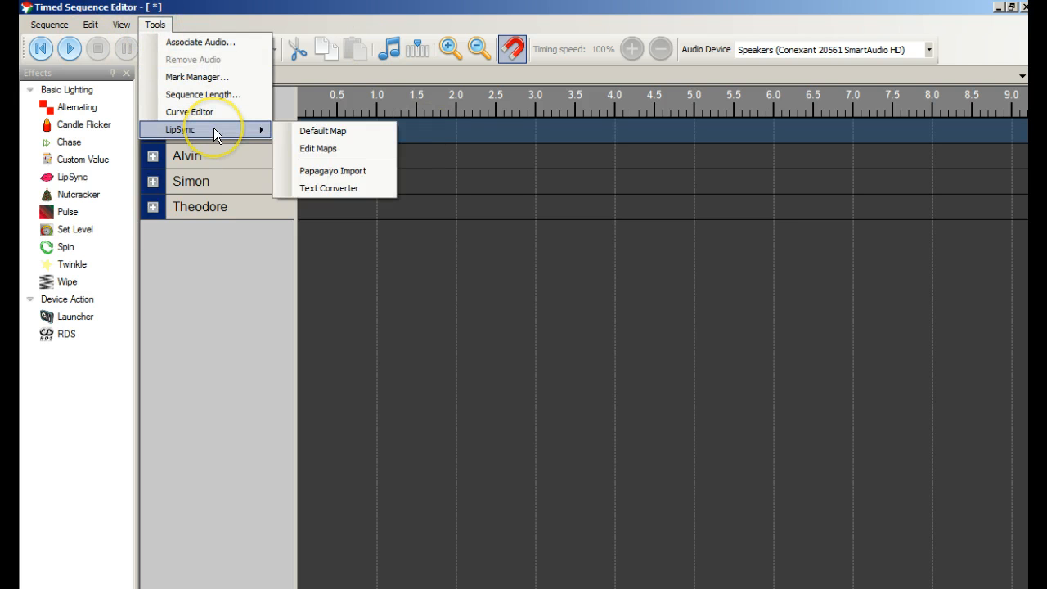
{"action": "left_click", "coordinate": [315, 149]}
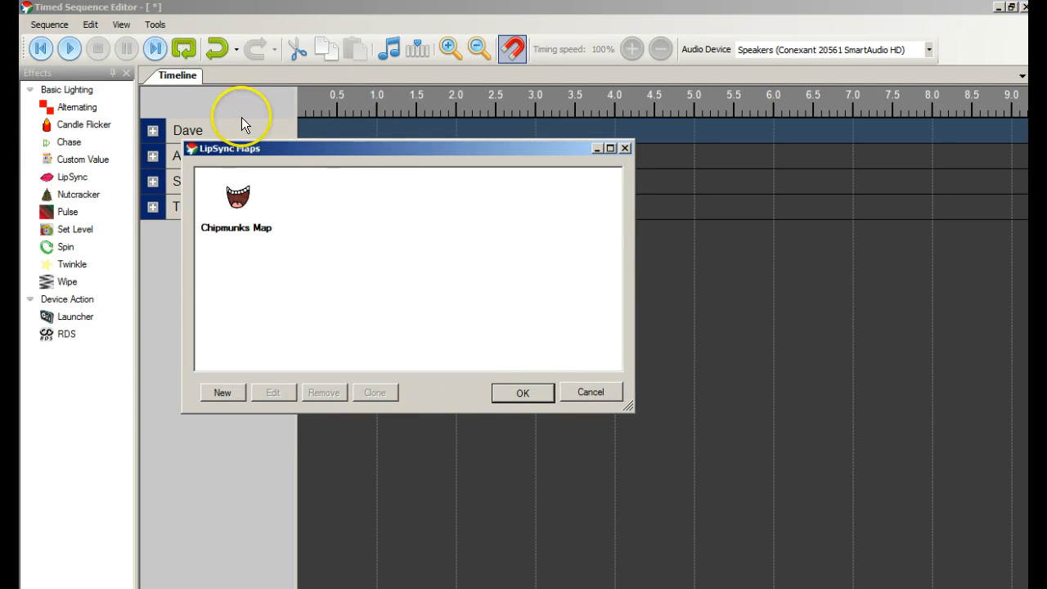
{"action": "left_click_drag", "start_coordinate": [349, 148], "coordinate": [473, 195]}
{"action": "left_click", "coordinate": [379, 243]}
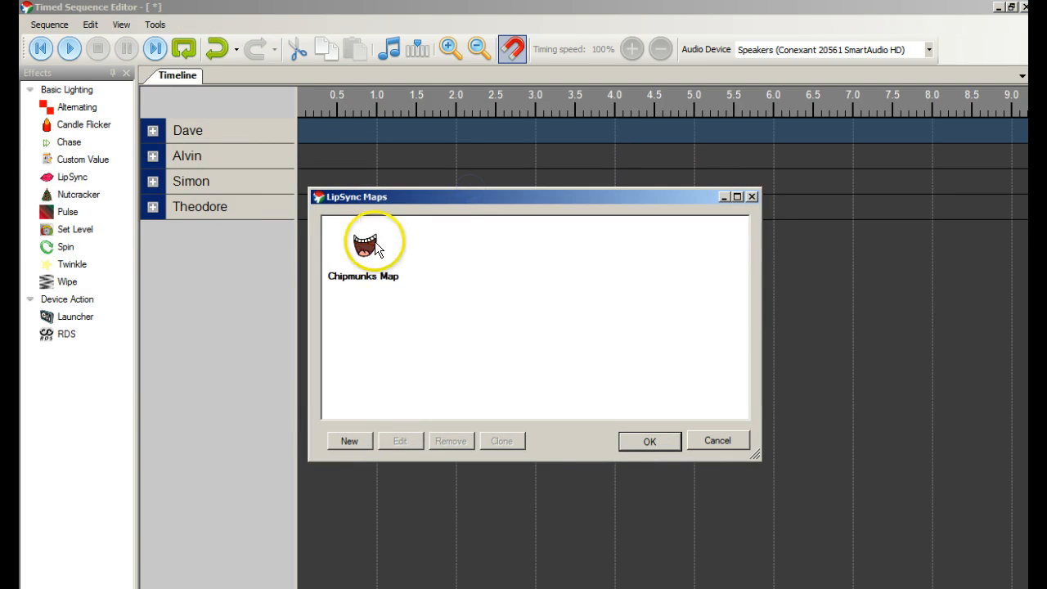
{"action": "left_click", "coordinate": [365, 252]}
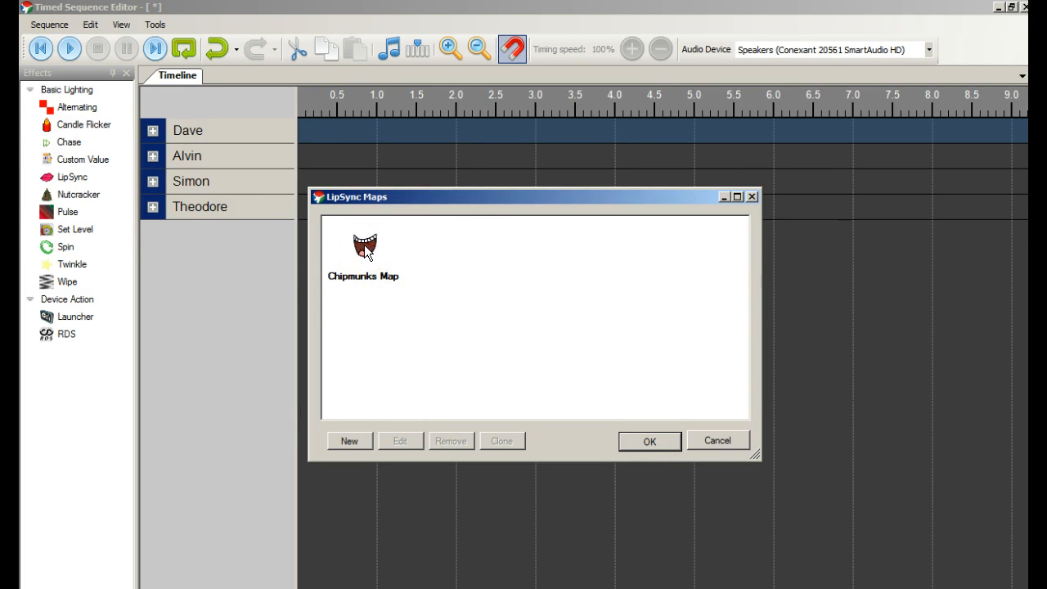
{"action": "double_click", "coordinate": [364, 245]}
{"action": "left_click", "coordinate": [670, 354]}
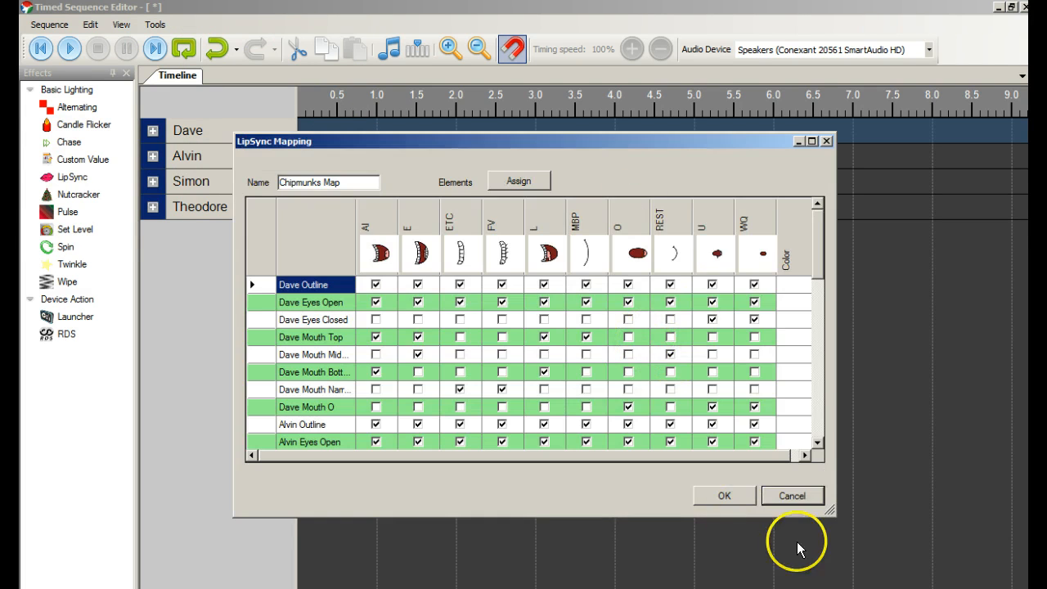
- Enlarge the mapping window and examine which face elements are assigned to each phoneme
{"action": "left_click_drag", "start_coordinate": [827, 509], "coordinate": [892, 588]}
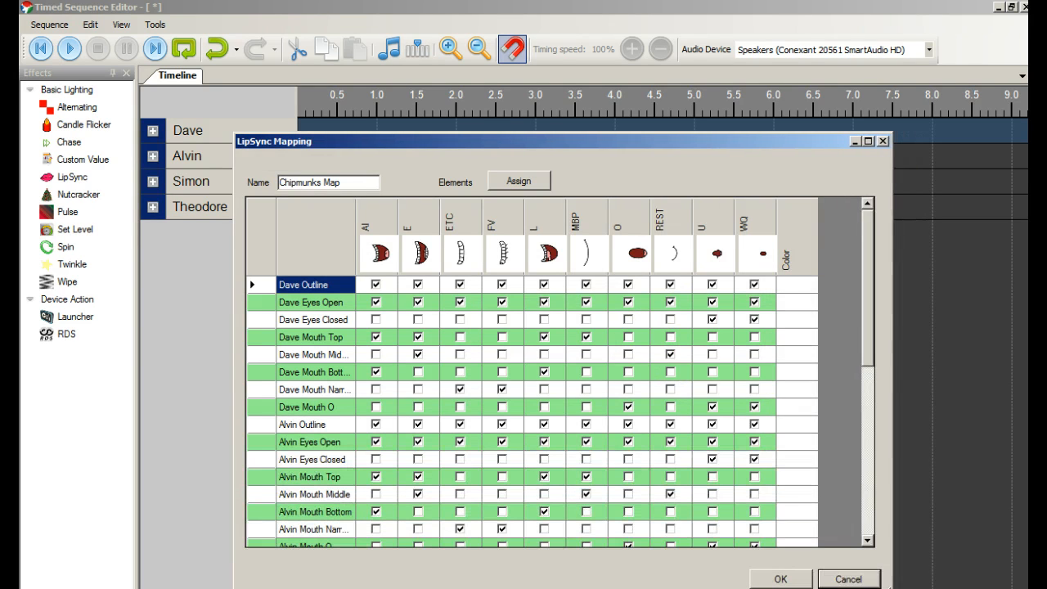
{"action": "left_click_drag", "start_coordinate": [867, 347], "coordinate": [881, 316]}
{"action": "mouse_move", "coordinate": [866, 279]}
{"action": "left_mouse_down"}
{"action": "mouse_move", "coordinate": [865, 420]}
{"action": "mouse_move", "coordinate": [853, 287]}
{"action": "mouse_move", "coordinate": [865, 280]}
{"action": "left_mouse_up"}
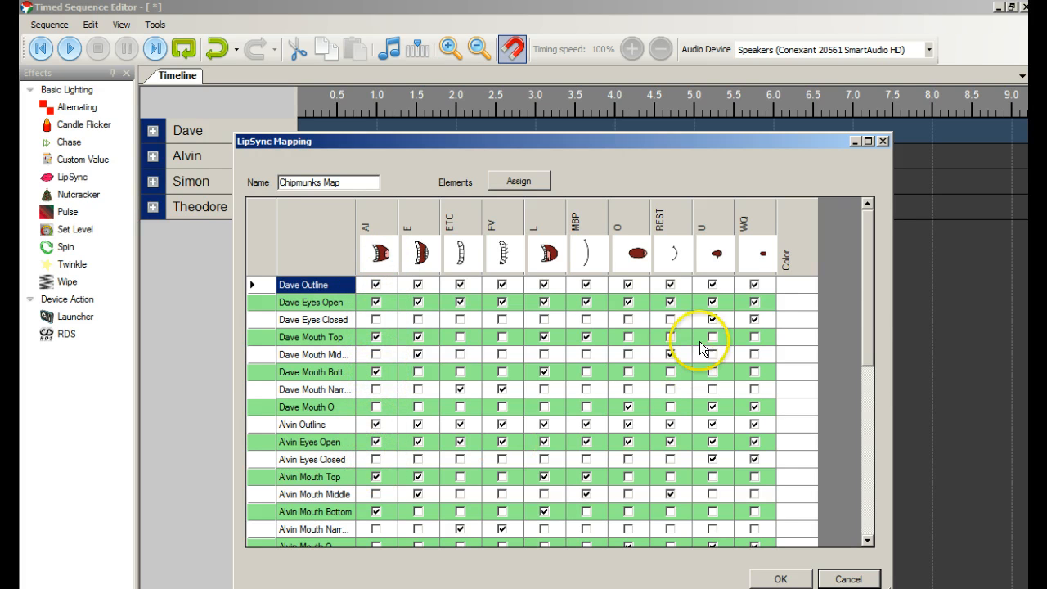
{"action": "mouse_move", "coordinate": [857, 313]}
{"action": "left_mouse_down"}
{"action": "mouse_move", "coordinate": [866, 339]}
{"action": "mouse_move", "coordinate": [866, 488]}
{"action": "mouse_move", "coordinate": [860, 297]}
{"action": "left_mouse_up"}
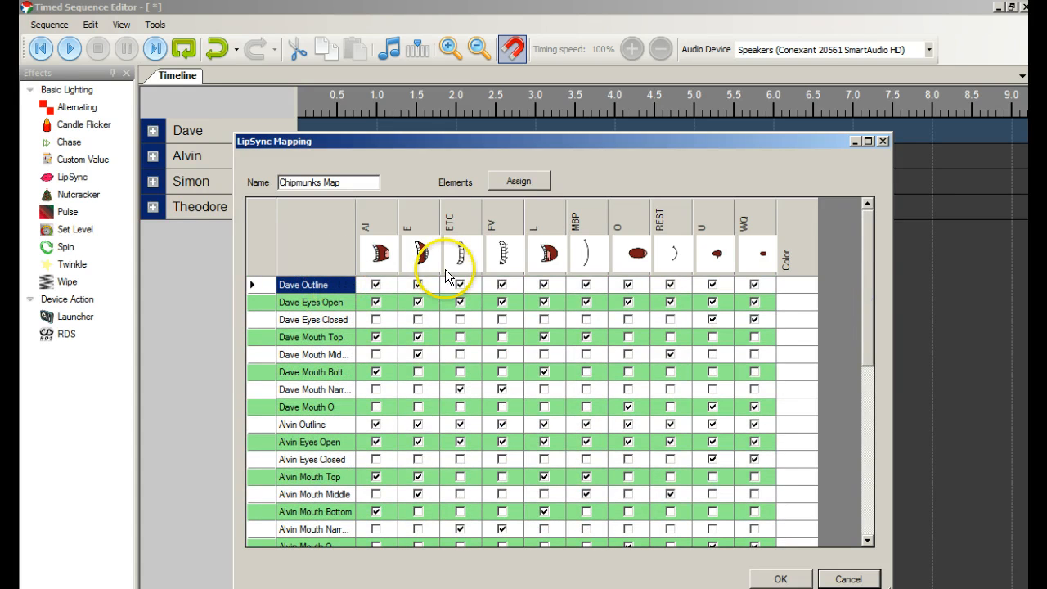
- Set the Dave Outline color in the Chipmunks Map to red at 90 percent intensity
{"action": "left_click", "coordinate": [796, 283]}
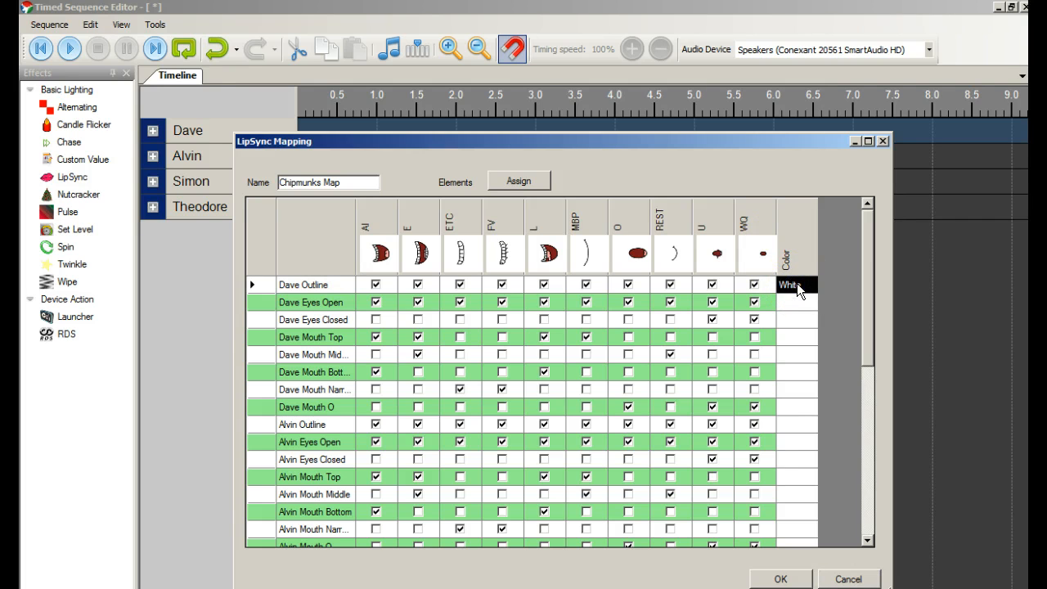
{"action": "double_click", "coordinate": [797, 283]}
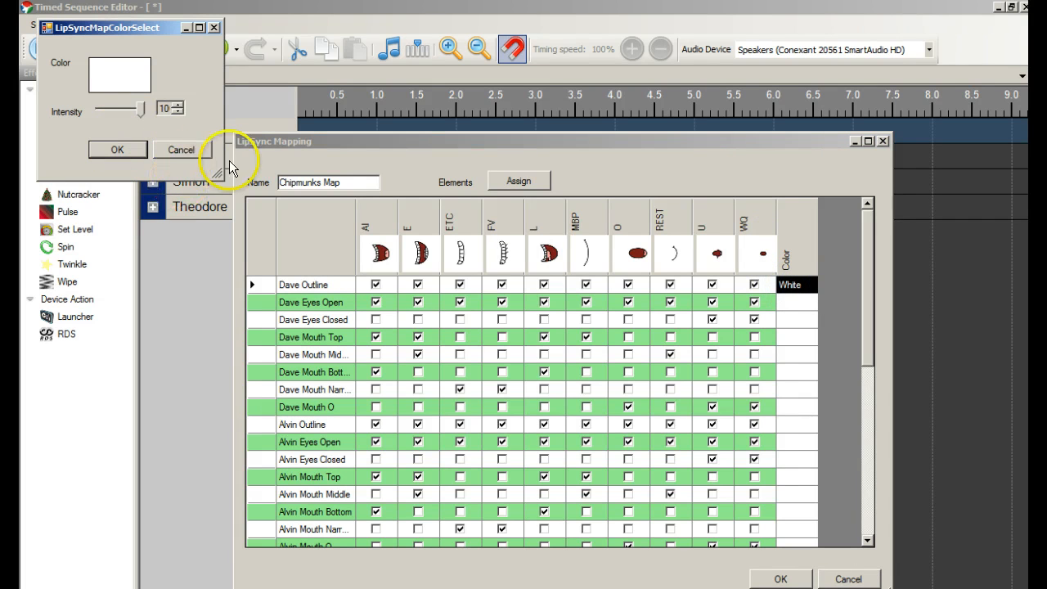
{"action": "left_click", "coordinate": [111, 78]}
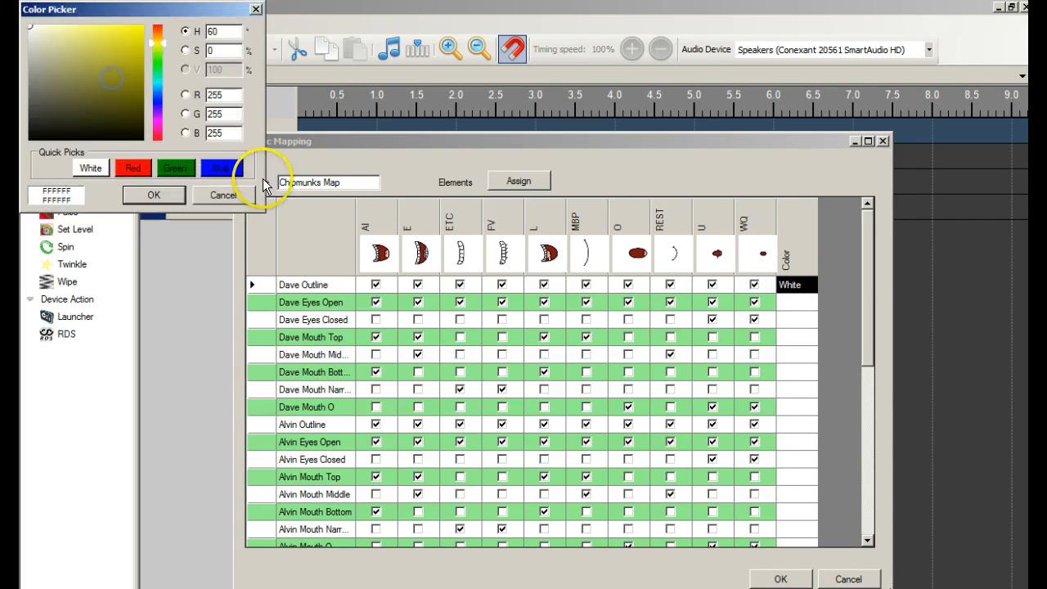
{"action": "left_click", "coordinate": [137, 167]}
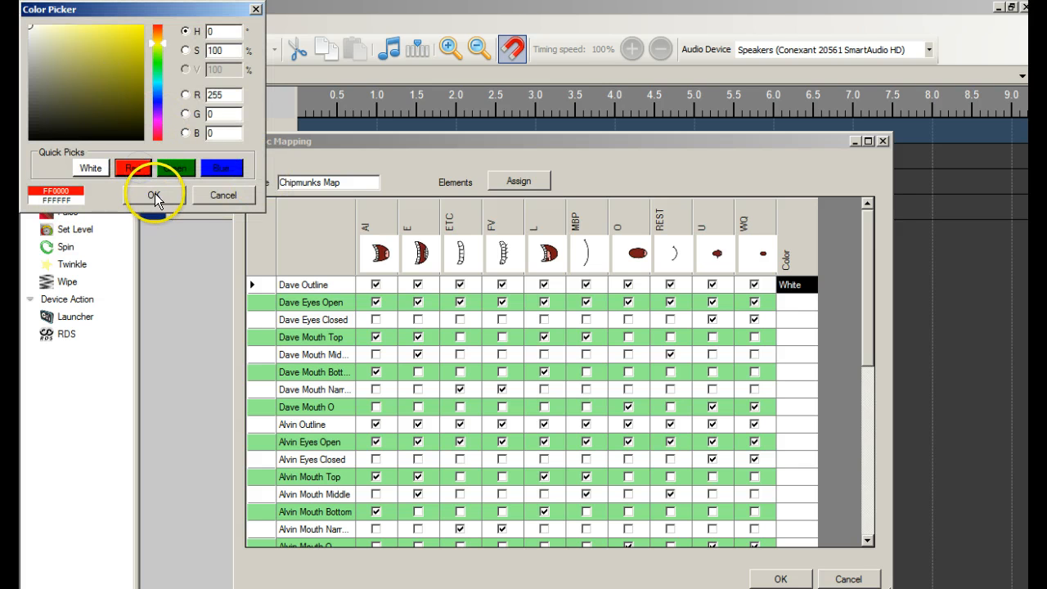
{"action": "left_click", "coordinate": [154, 195]}
{"action": "mouse_move", "coordinate": [141, 115]}
{"action": "left_mouse_down"}
{"action": "mouse_move", "coordinate": [119, 114]}
{"action": "mouse_move", "coordinate": [136, 115]}
{"action": "left_mouse_up"}
{"action": "left_click", "coordinate": [117, 148]}
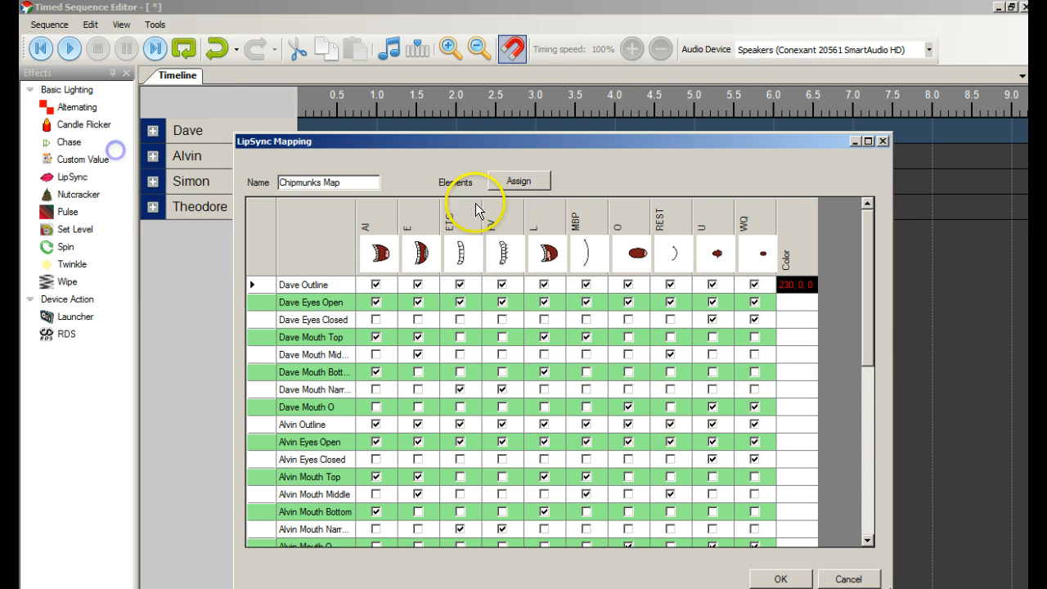
- Set the Dave Outline color in the Chipmunks Map back to white and leave the LipSync map dialogs
{"action": "left_click", "coordinate": [797, 304]}
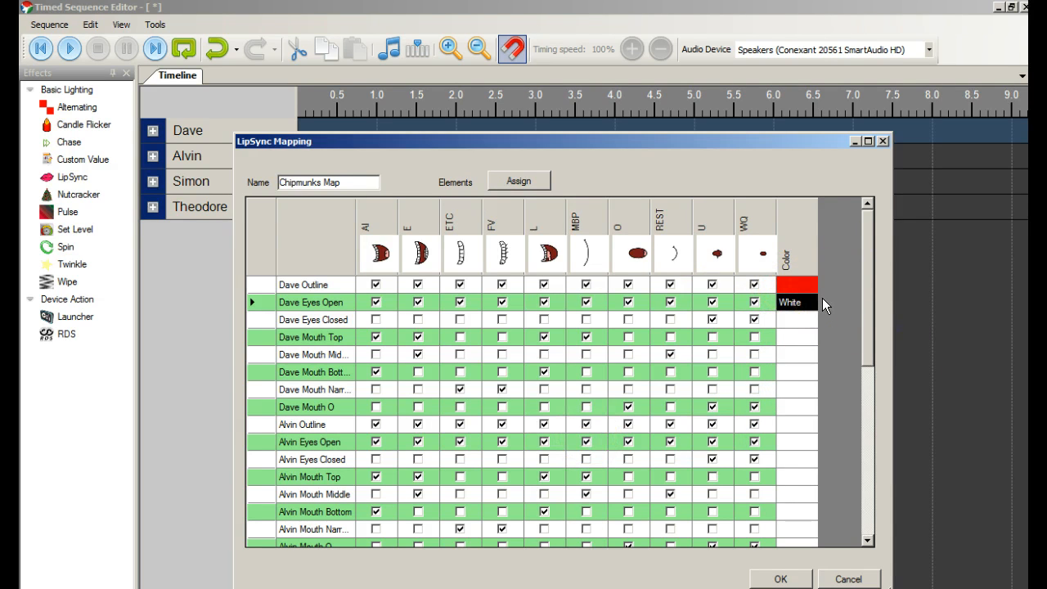
{"action": "left_click", "coordinate": [877, 427]}
{"action": "left_click", "coordinate": [802, 284]}
{"action": "left_click", "coordinate": [804, 289]}
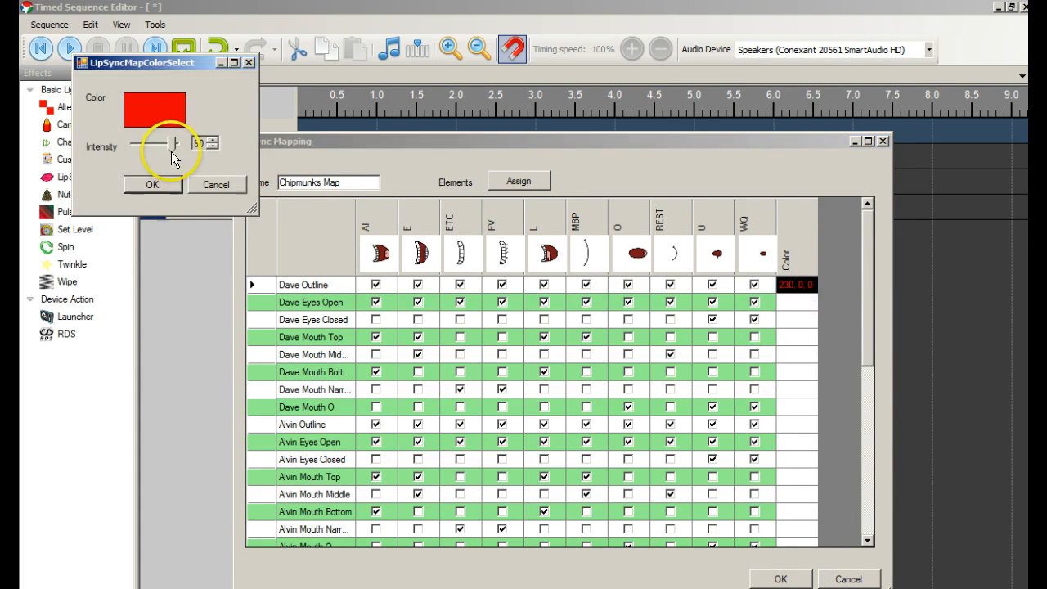
{"action": "left_click", "coordinate": [158, 115]}
{"action": "left_click", "coordinate": [110, 191]}
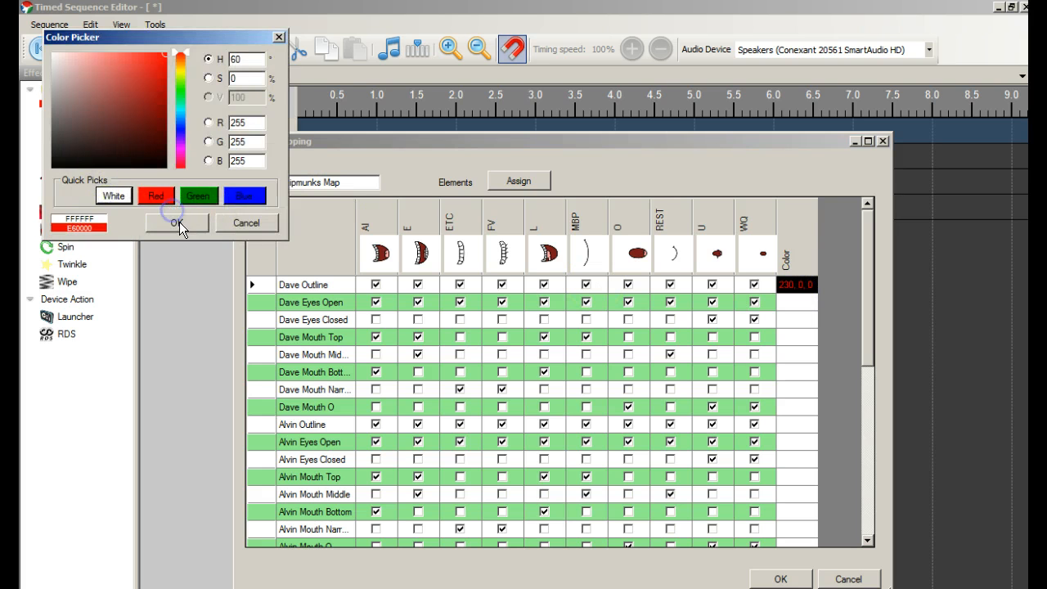
{"action": "left_click", "coordinate": [179, 222]}
{"action": "left_click", "coordinate": [162, 187]}
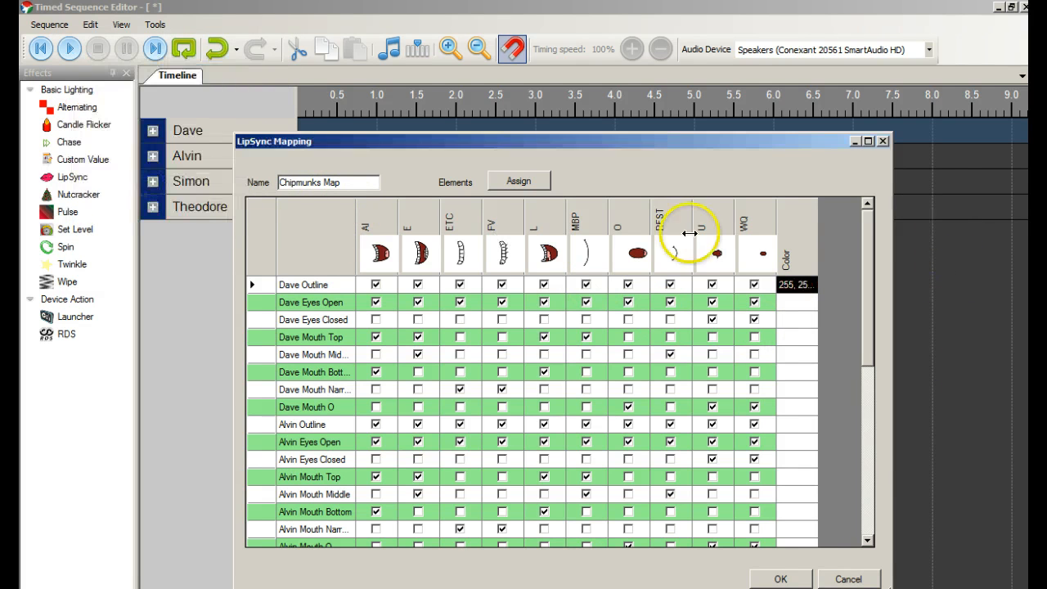
{"action": "left_click", "coordinate": [783, 579]}
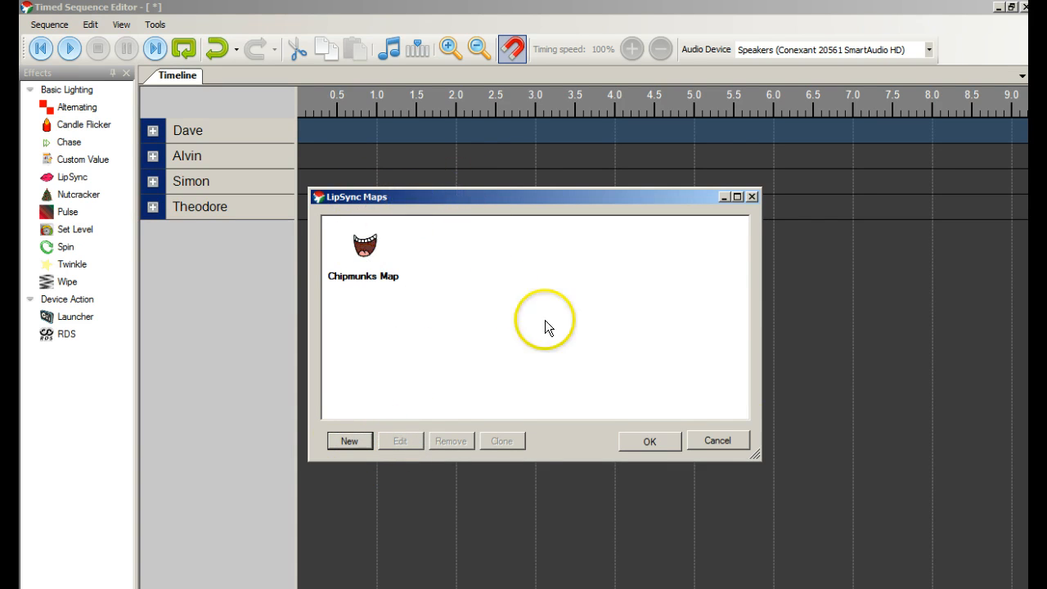
{"action": "left_click", "coordinate": [717, 441]}
- Create a new LipSync map and name it Chip version 3
{"action": "left_click", "coordinate": [154, 25]}
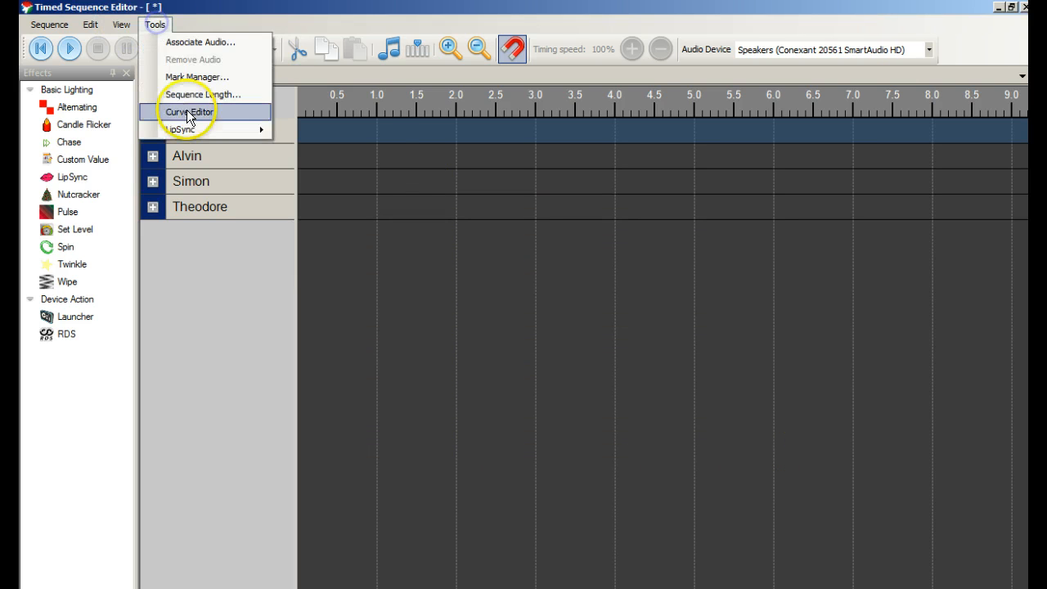
{"action": "mouse_move", "coordinate": [204, 129]}
{"action": "left_click", "coordinate": [329, 148]}
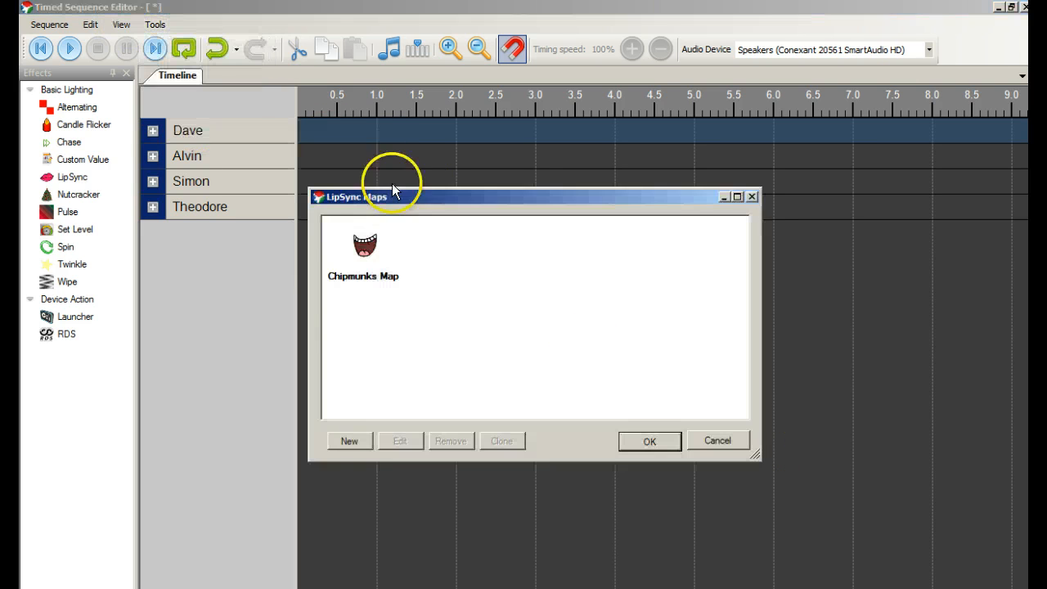
{"action": "left_click", "coordinate": [352, 439]}
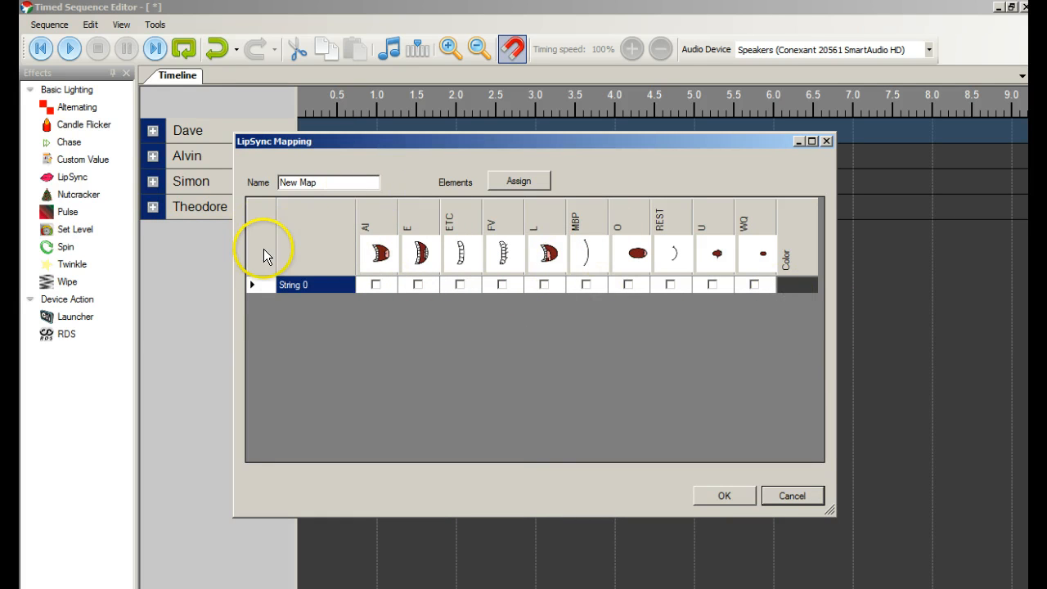
{"action": "left_click_drag", "start_coordinate": [326, 179], "coordinate": [211, 183]}
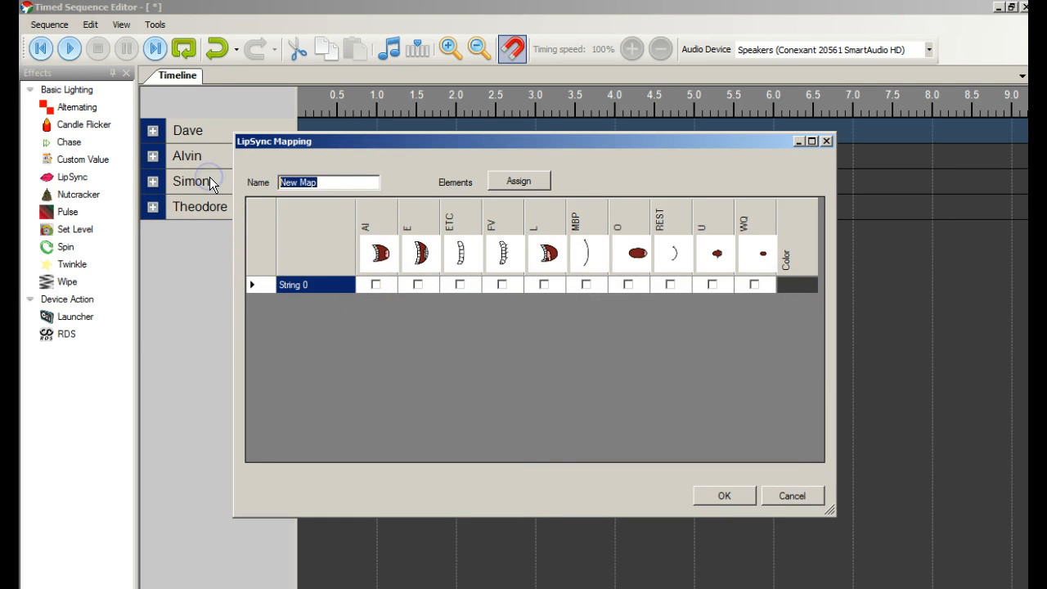
{"action": "type", "text": "Chip version 3"}
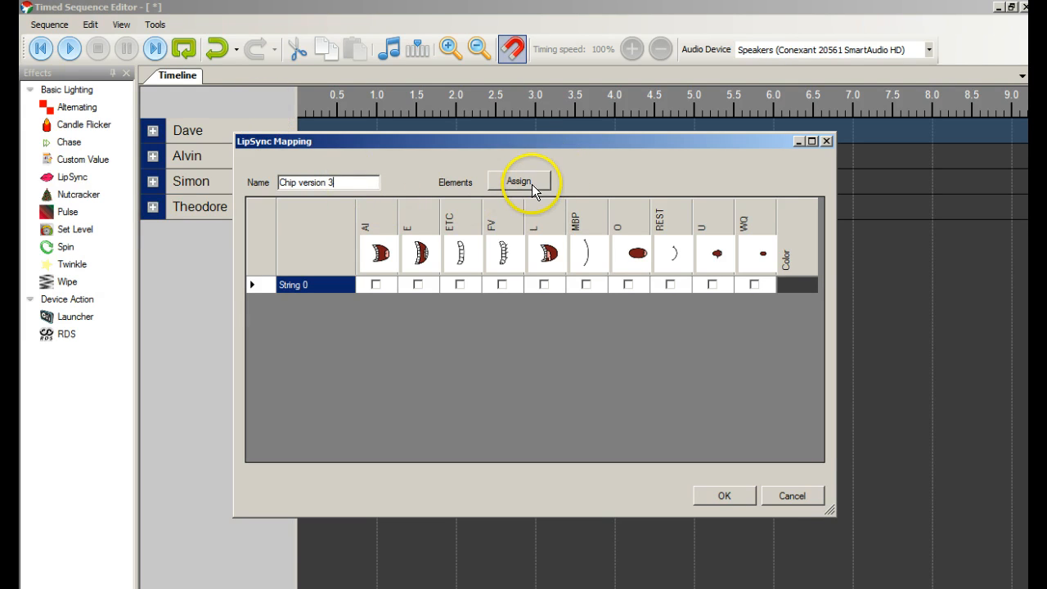
- Change the map's name to Chip version 2 and open its element assignment
{"action": "key", "text": "BackSpace"}
{"action": "type", "text": "2"}
{"action": "left_click", "coordinate": [531, 180]}
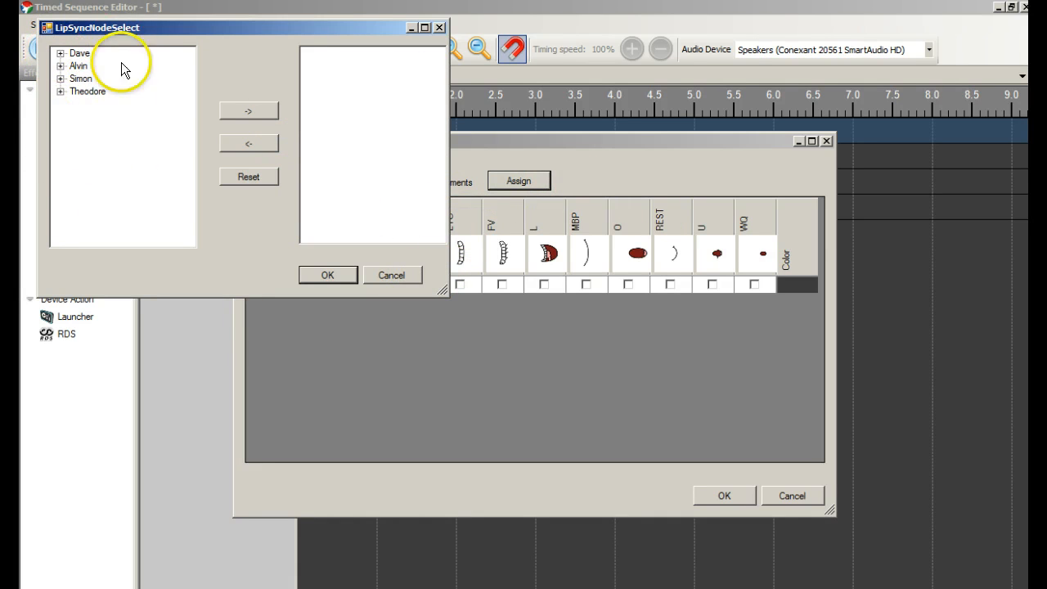
- Examine the individual face elements contained in the Dave and Alvin groups
{"action": "left_click", "coordinate": [60, 53]}
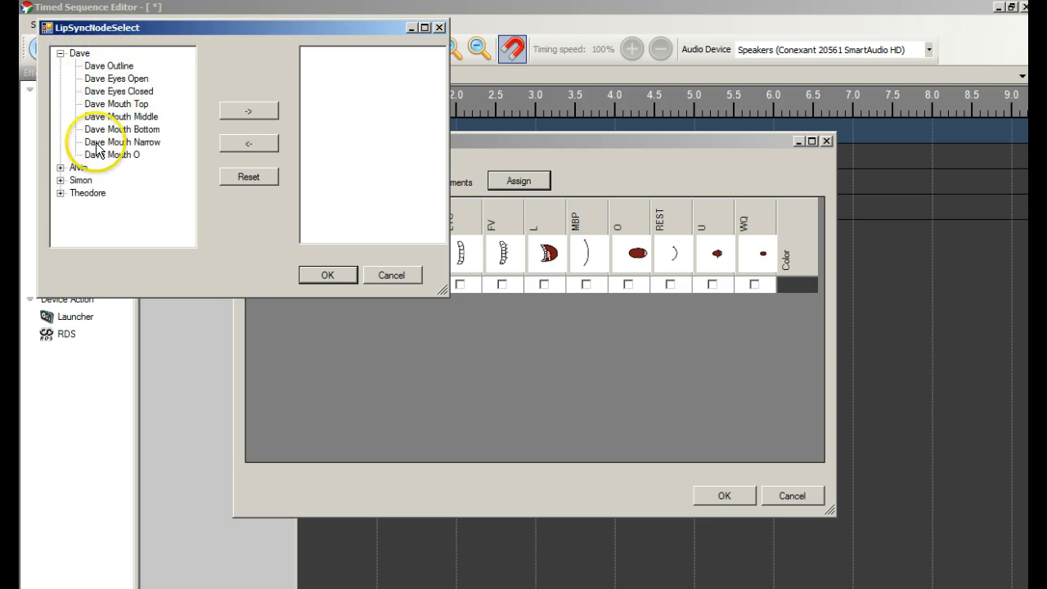
{"action": "left_click", "coordinate": [60, 167]}
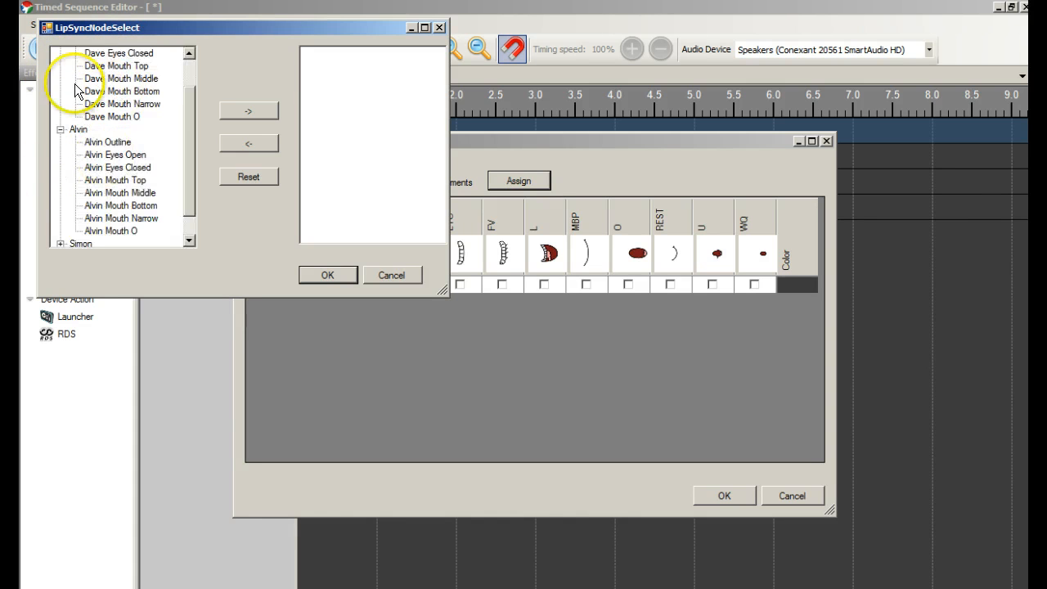
{"action": "left_click", "coordinate": [59, 129]}
{"action": "left_click", "coordinate": [60, 53]}
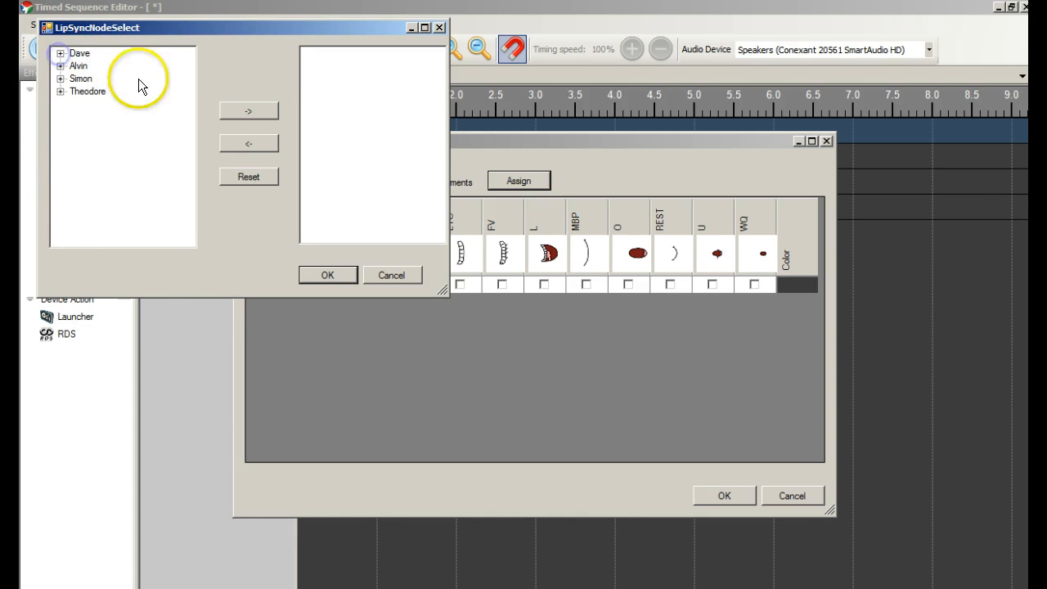
- Try adding all elements of Dave, Alvin, Simon and Theodore to the map, and clear the whole selection
{"action": "left_click", "coordinate": [75, 54]}
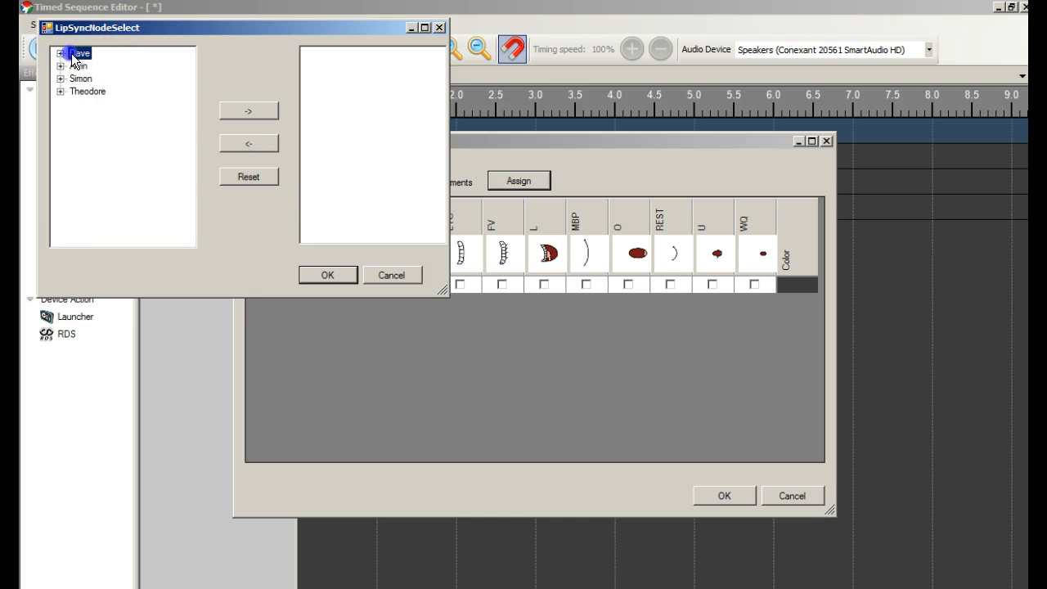
{"action": "left_click", "coordinate": [248, 115]}
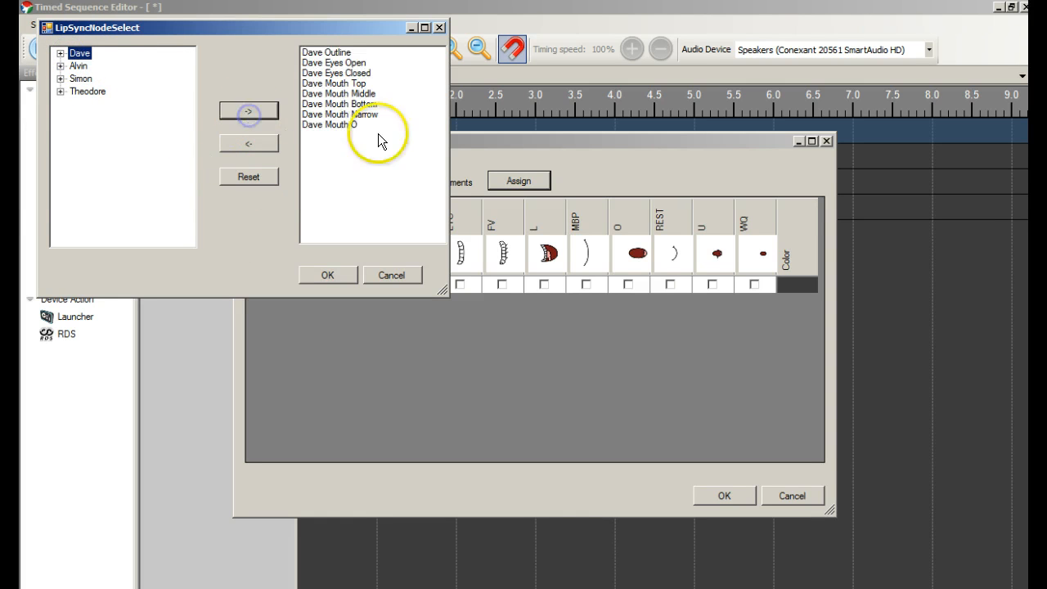
{"action": "left_click", "coordinate": [81, 66]}
{"action": "left_click", "coordinate": [242, 115]}
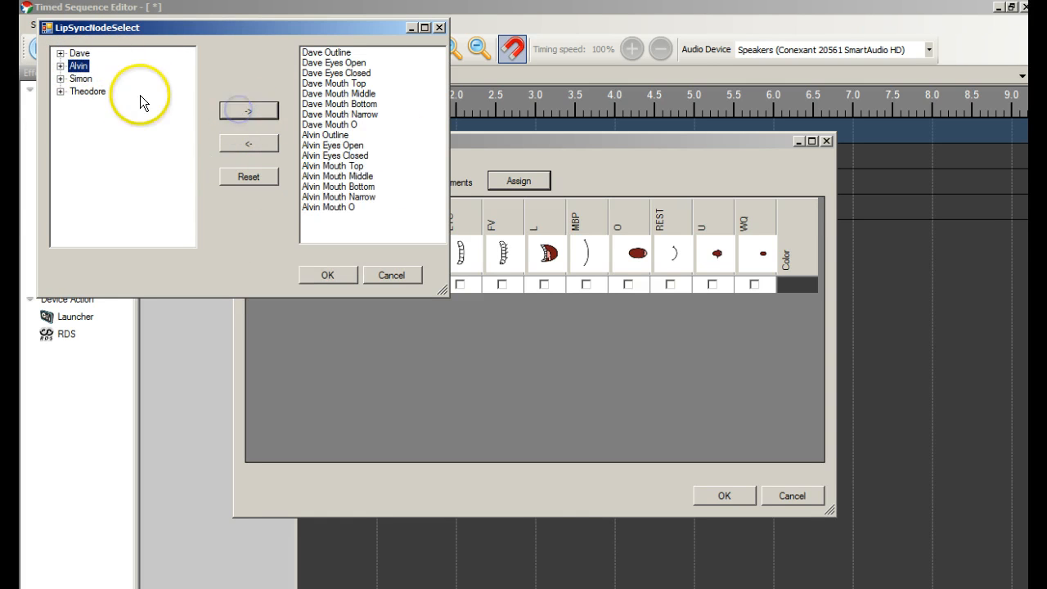
{"action": "left_click", "coordinate": [81, 78]}
{"action": "left_click", "coordinate": [242, 109]}
{"action": "left_click", "coordinate": [88, 92]}
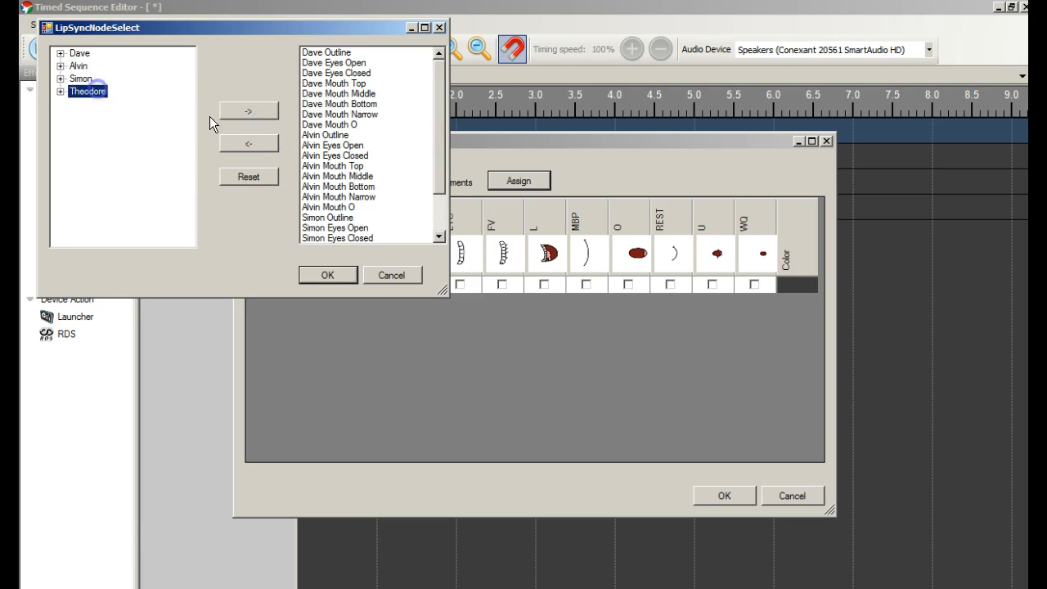
{"action": "left_click", "coordinate": [237, 111]}
{"action": "left_click", "coordinate": [260, 173]}
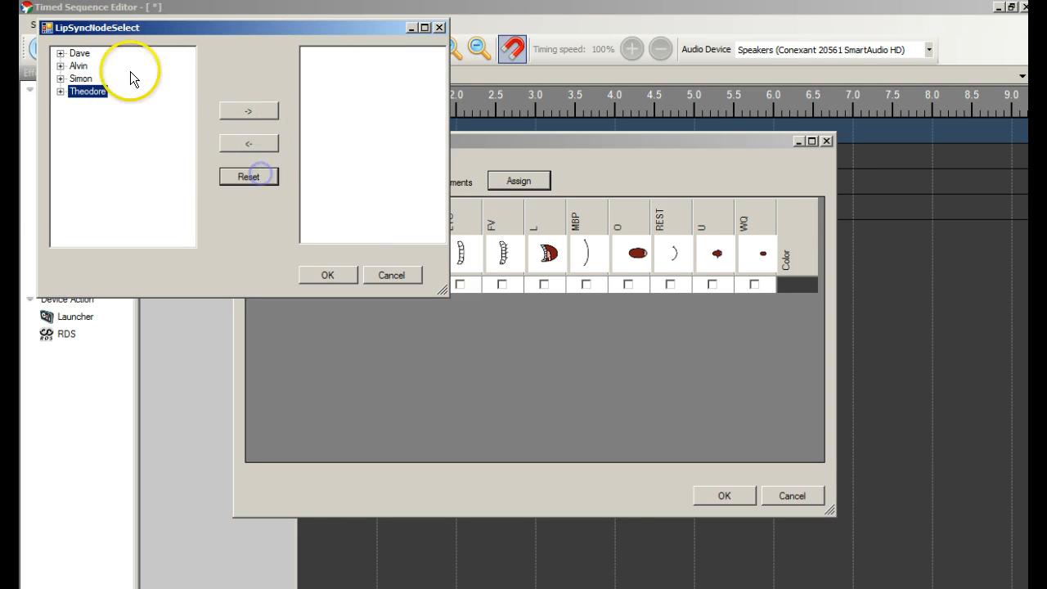
- Assign all elements of the Dave group to the map
{"action": "left_click", "coordinate": [81, 53]}
{"action": "left_click", "coordinate": [249, 112]}
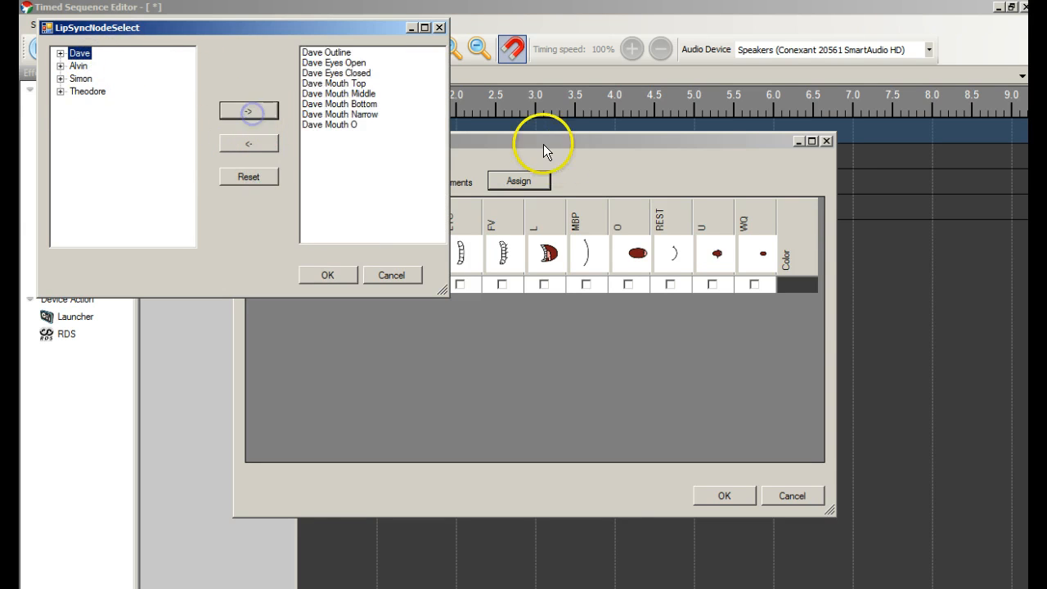
{"action": "left_click", "coordinate": [335, 280]}
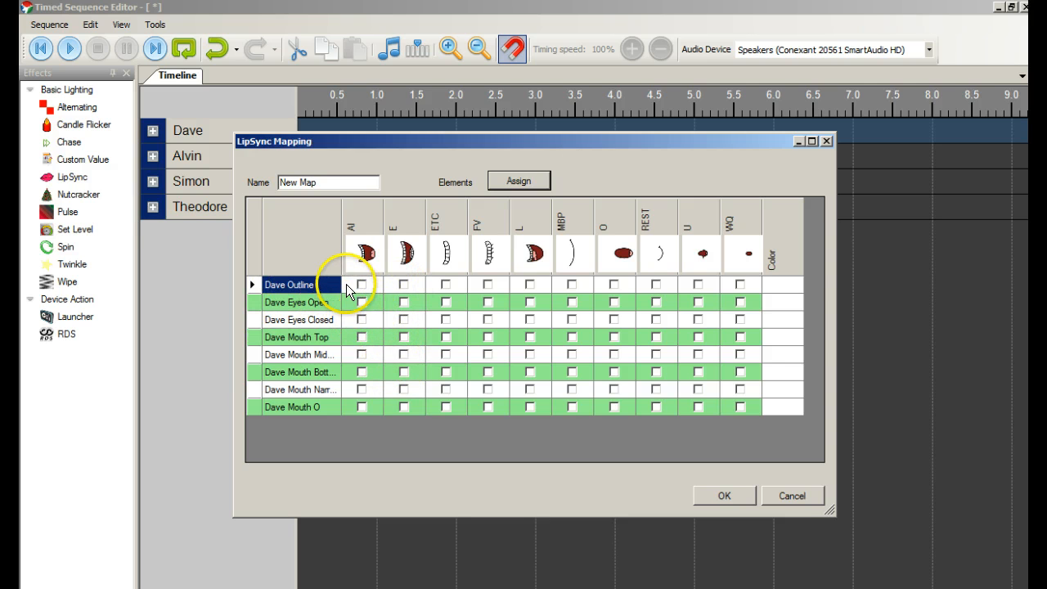
- Enable Dave Outline and Dave Eyes Open for every phoneme from AI through WQ
{"action": "left_click_drag", "start_coordinate": [346, 284], "coordinate": [705, 283]}
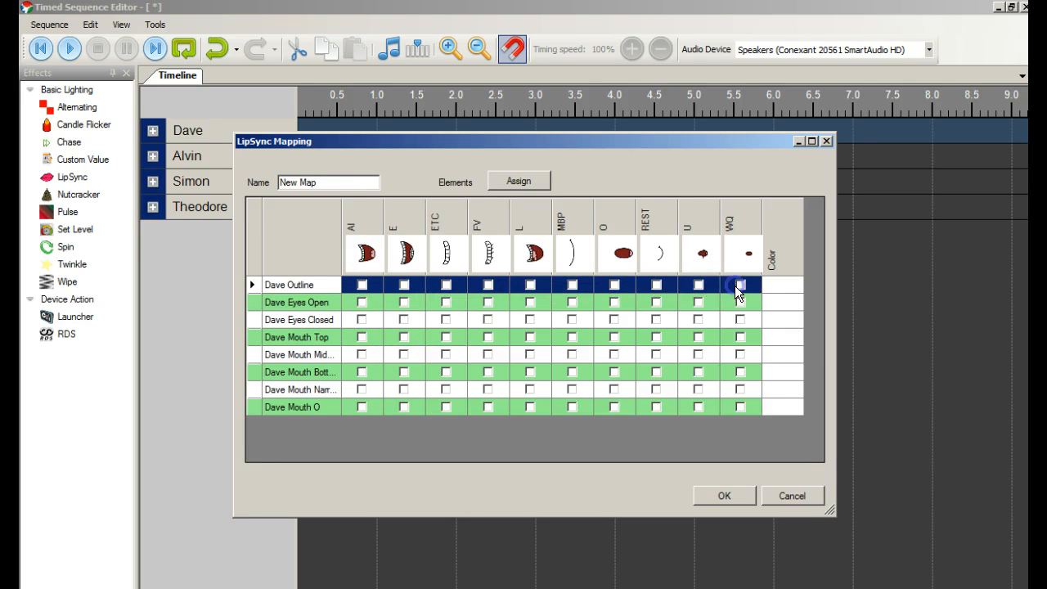
{"action": "key", "text": "space"}
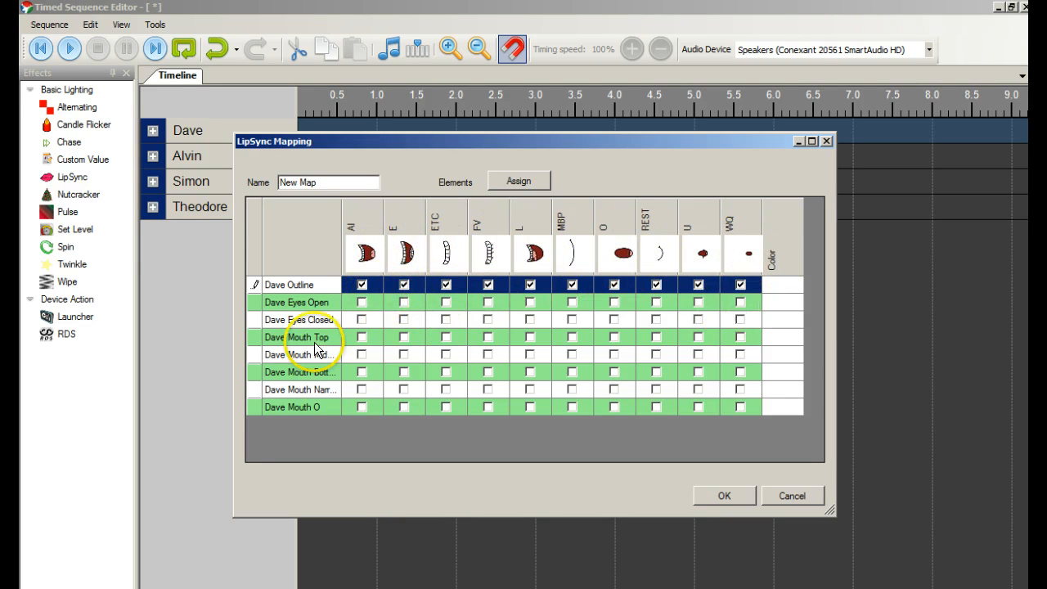
{"action": "mouse_move", "coordinate": [351, 301]}
{"action": "left_mouse_down"}
{"action": "mouse_move", "coordinate": [662, 300]}
{"action": "mouse_move", "coordinate": [671, 309]}
{"action": "left_mouse_up"}
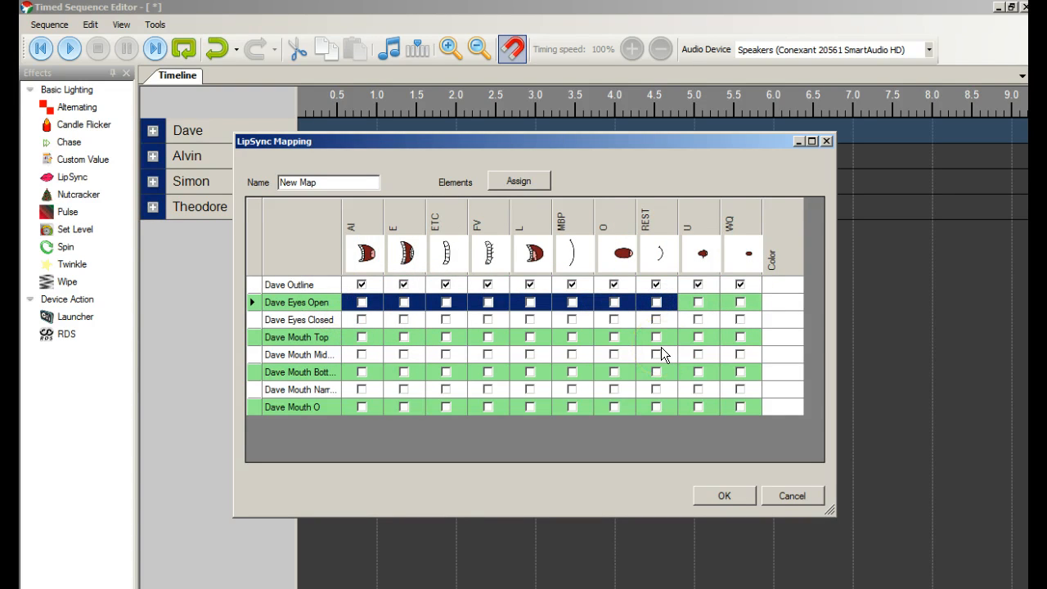
{"action": "left_click", "coordinate": [448, 353]}
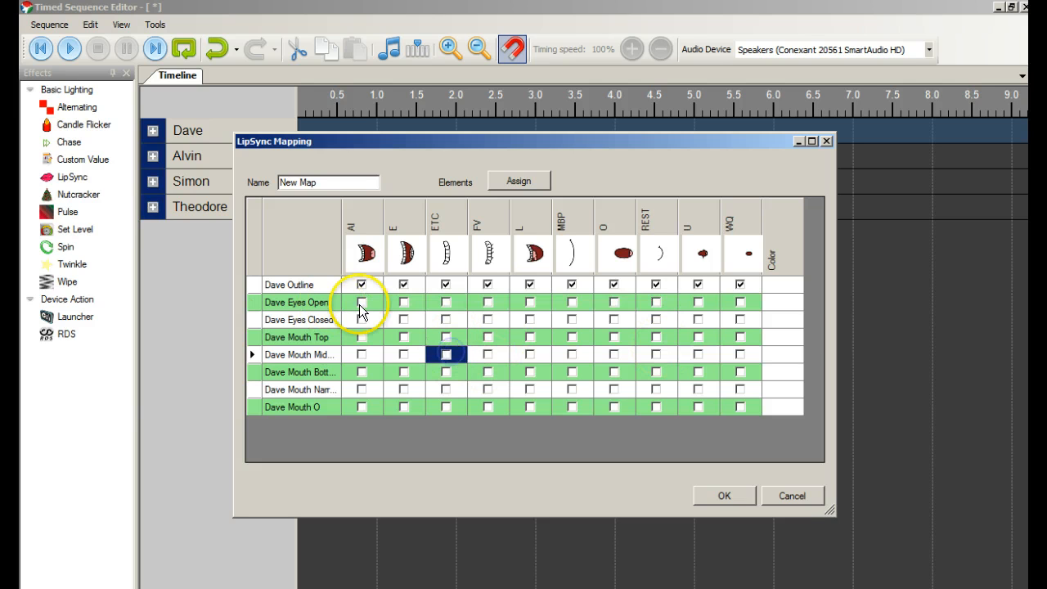
{"action": "left_click_drag", "start_coordinate": [358, 302], "coordinate": [740, 300]}
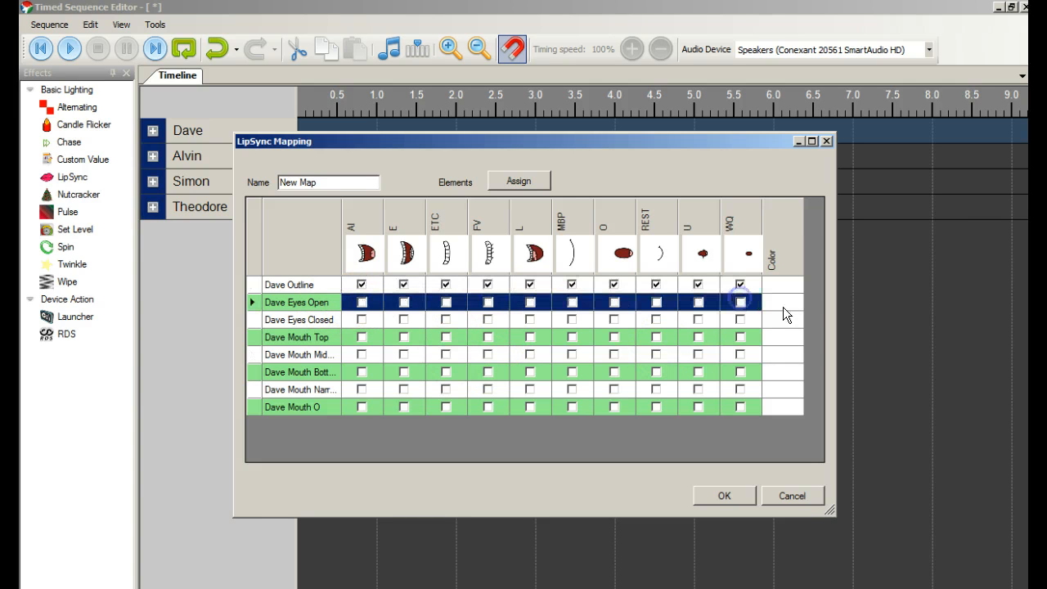
{"action": "key", "text": "space"}
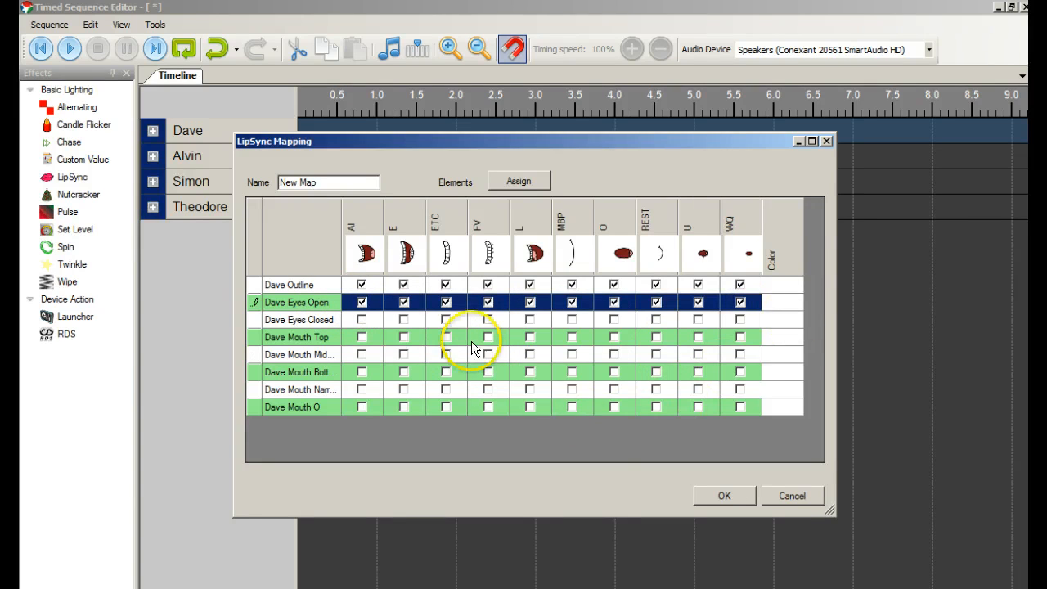
- Enable Dave Eyes Closed for U and WQ, and Dave Mouth Top for AI, E and L
{"action": "left_click", "coordinate": [696, 319]}
{"action": "left_click", "coordinate": [738, 319]}
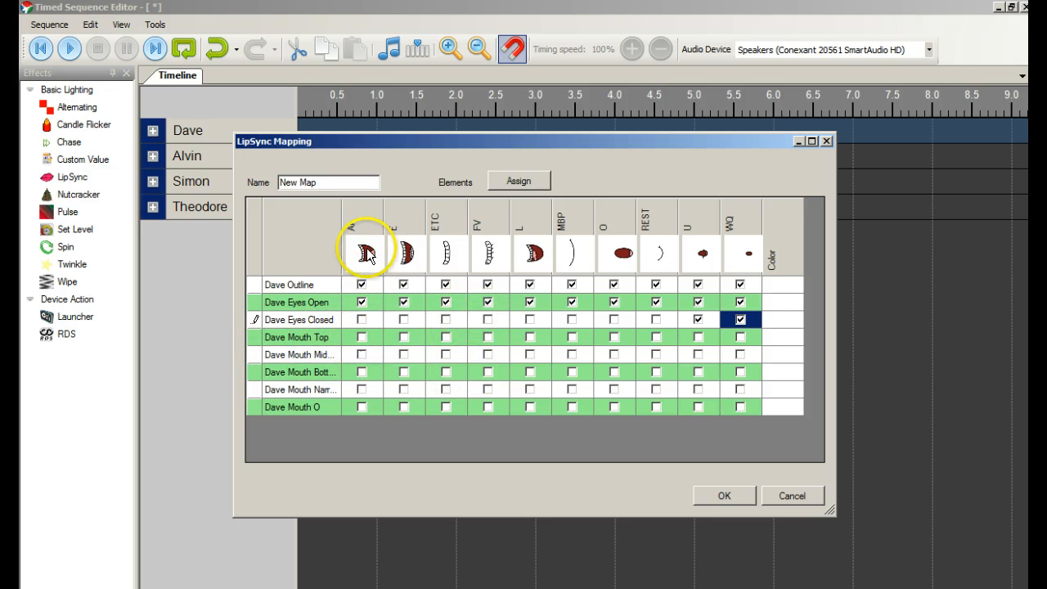
{"action": "left_click", "coordinate": [362, 337]}
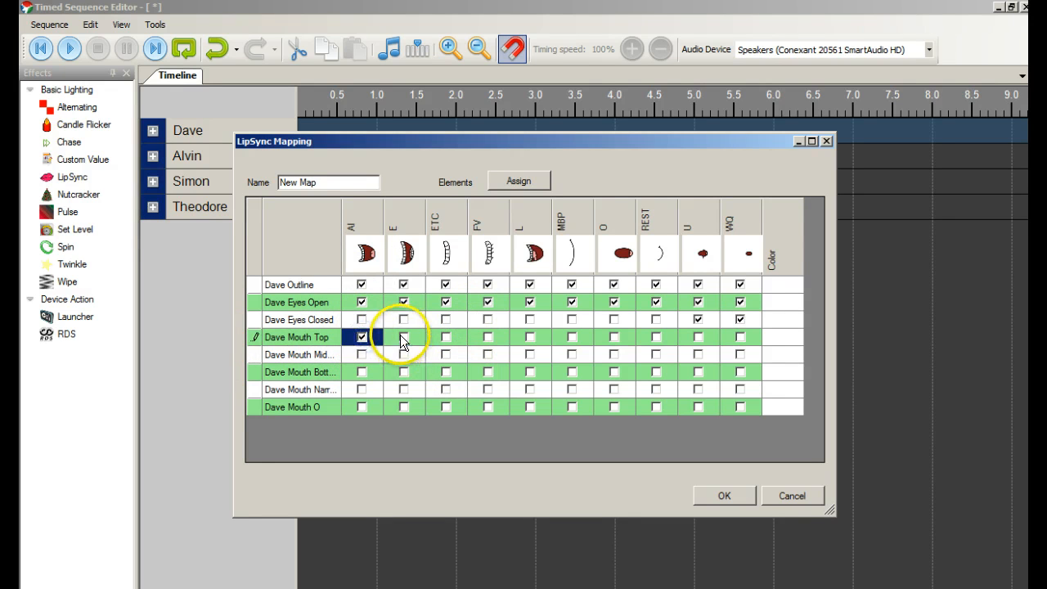
{"action": "left_click", "coordinate": [404, 336]}
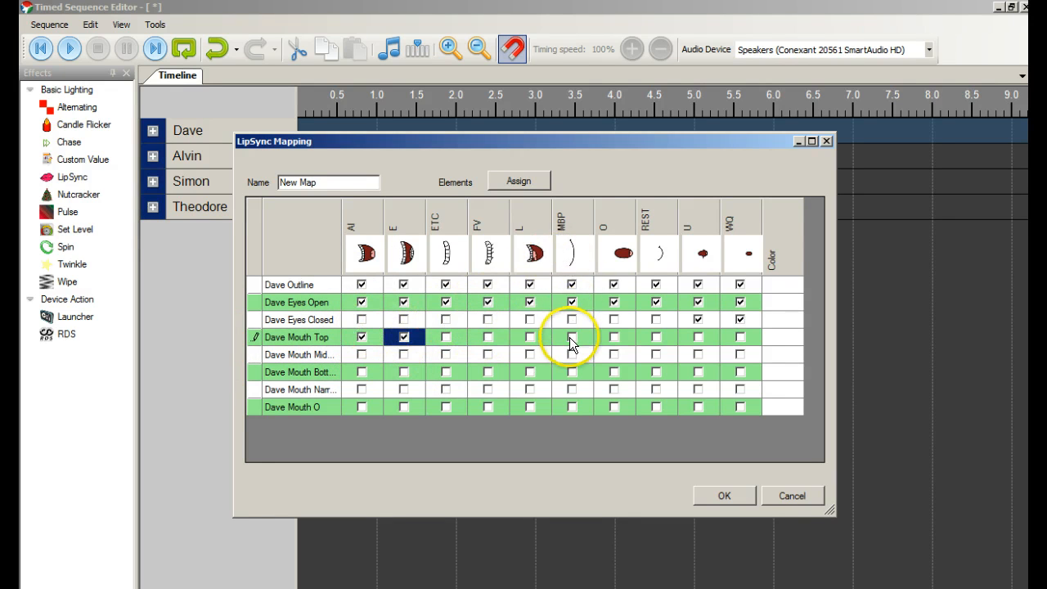
{"action": "left_click", "coordinate": [529, 337]}
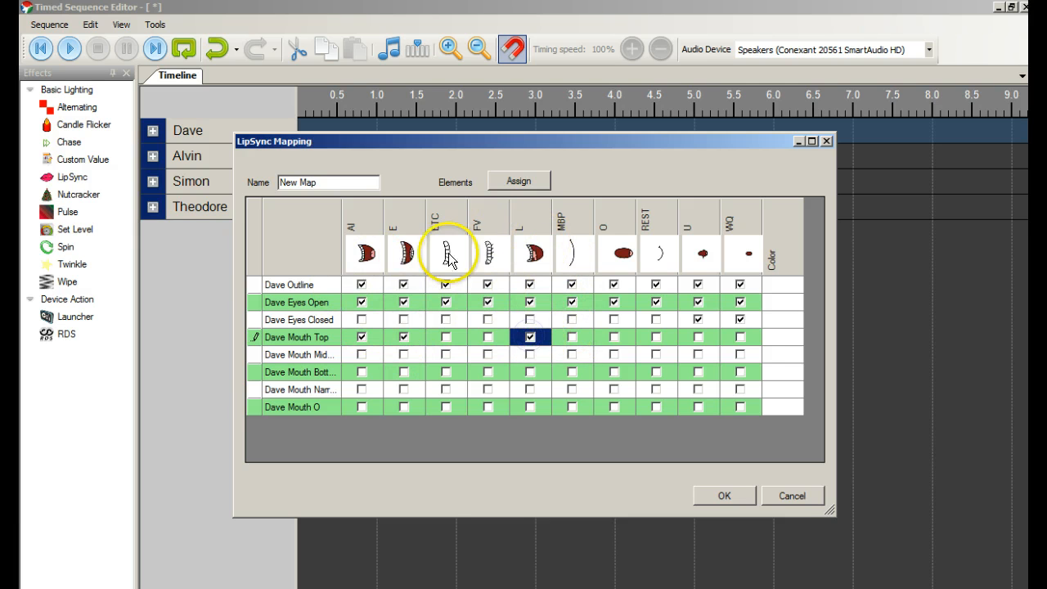
- Enable Dave Mouth Middle for E and REST, and Dave Mouth Bottom for AI and L
{"action": "left_click", "coordinate": [403, 353]}
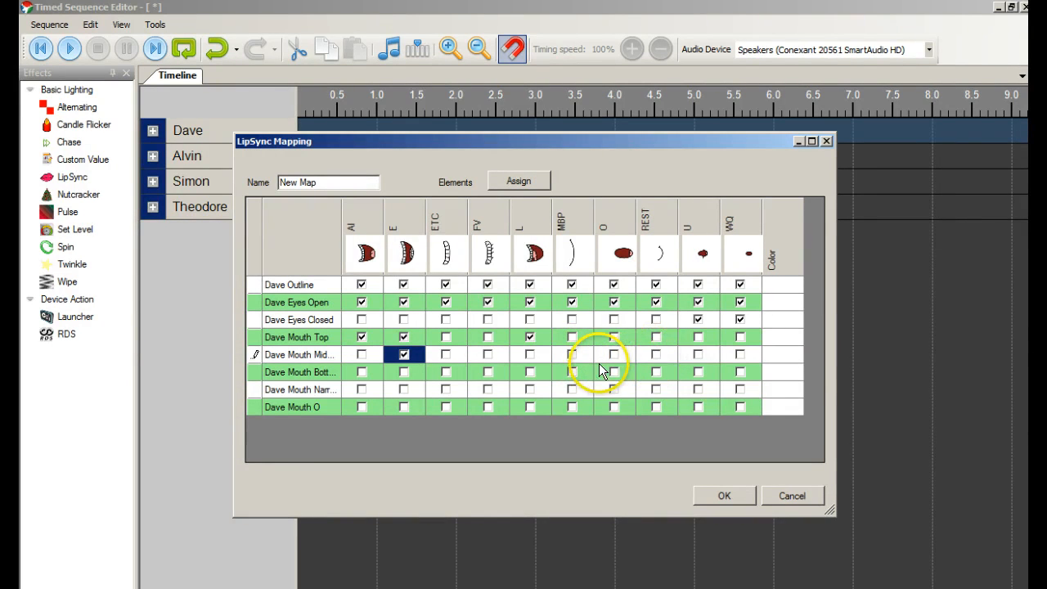
{"action": "left_click", "coordinate": [656, 354]}
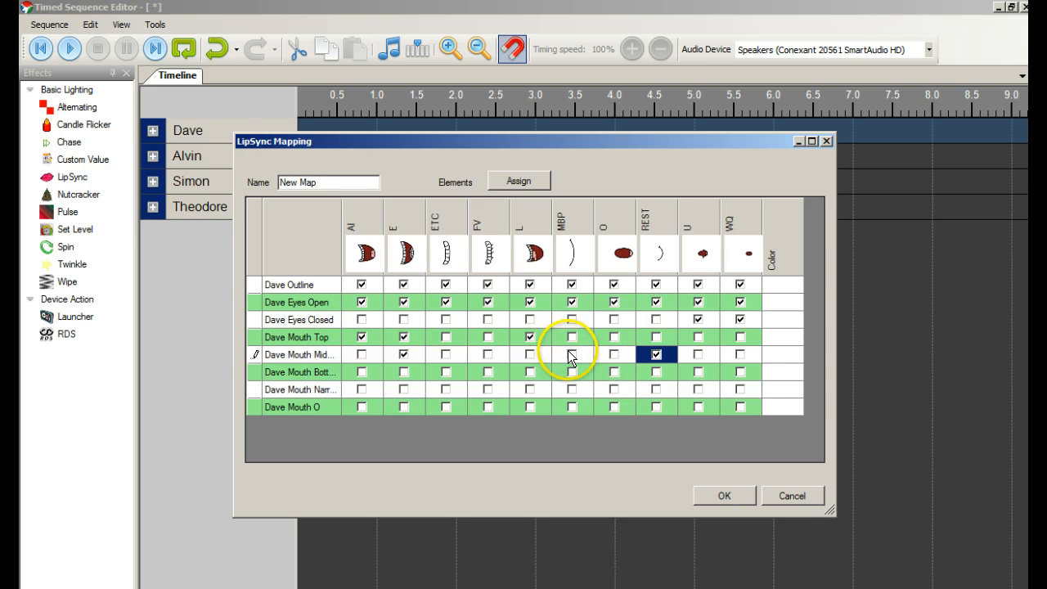
{"action": "left_click", "coordinate": [360, 371]}
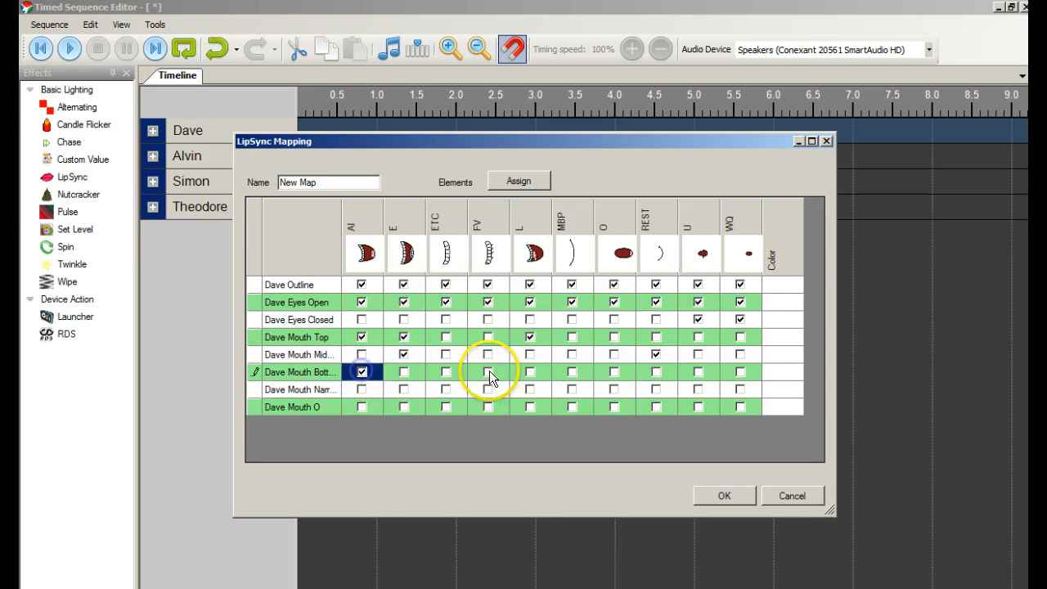
{"action": "left_click", "coordinate": [530, 371]}
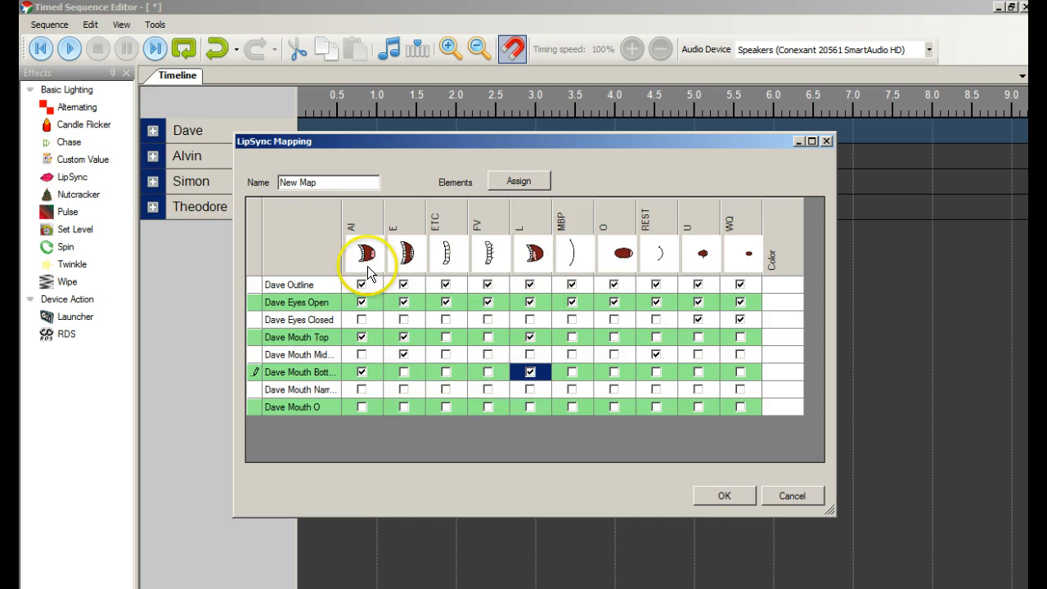
- Enable Dave Mouth Narrow for ETC and FV, and Dave Mouth O for O, U and WQ
{"action": "left_click", "coordinate": [446, 389]}
{"action": "left_click", "coordinate": [487, 390]}
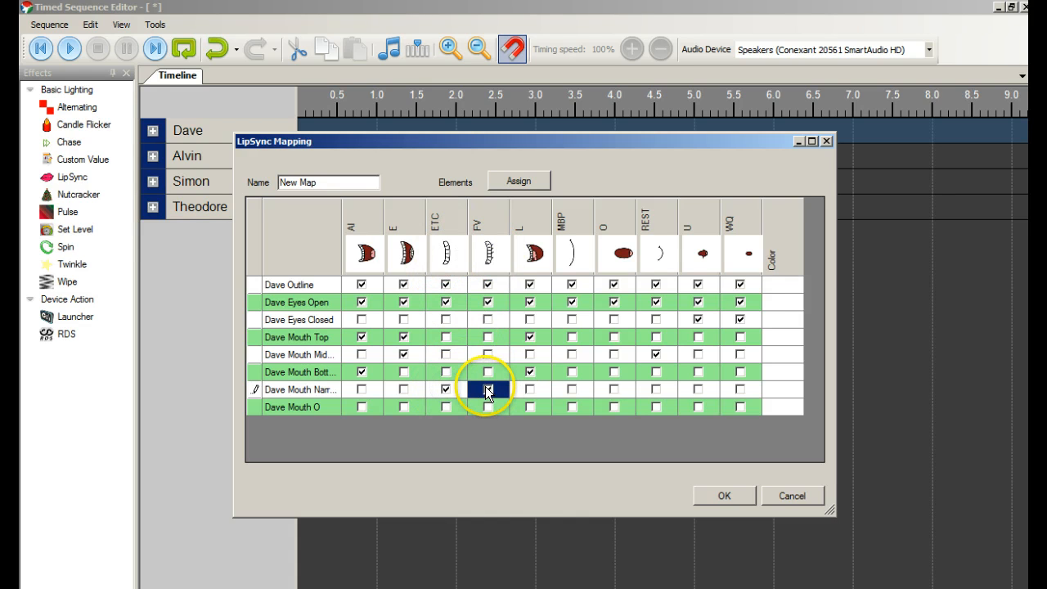
{"action": "left_click", "coordinate": [487, 390]}
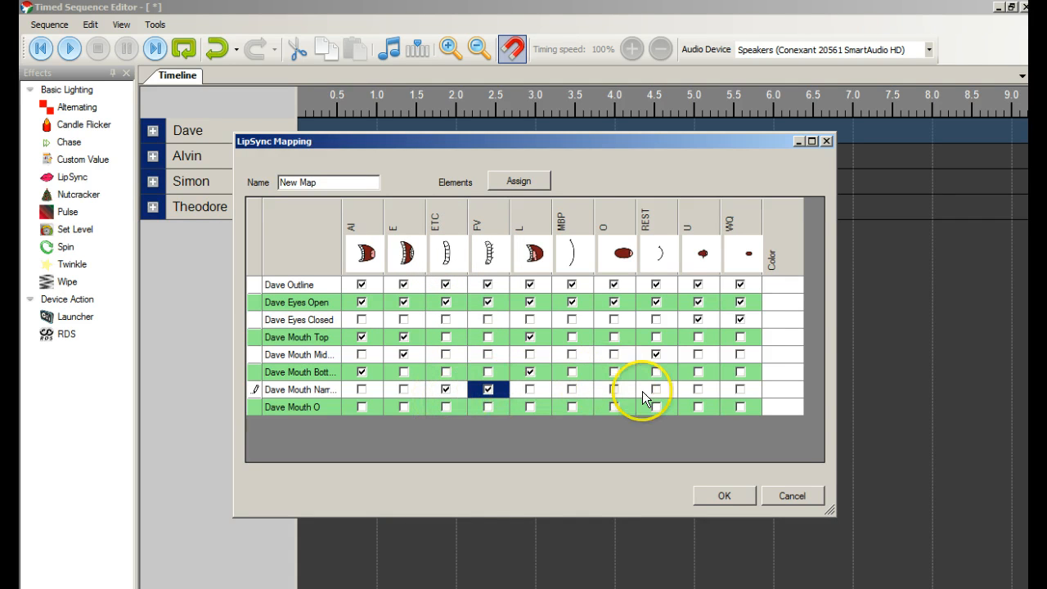
{"action": "left_click", "coordinate": [739, 407]}
{"action": "left_click", "coordinate": [700, 406]}
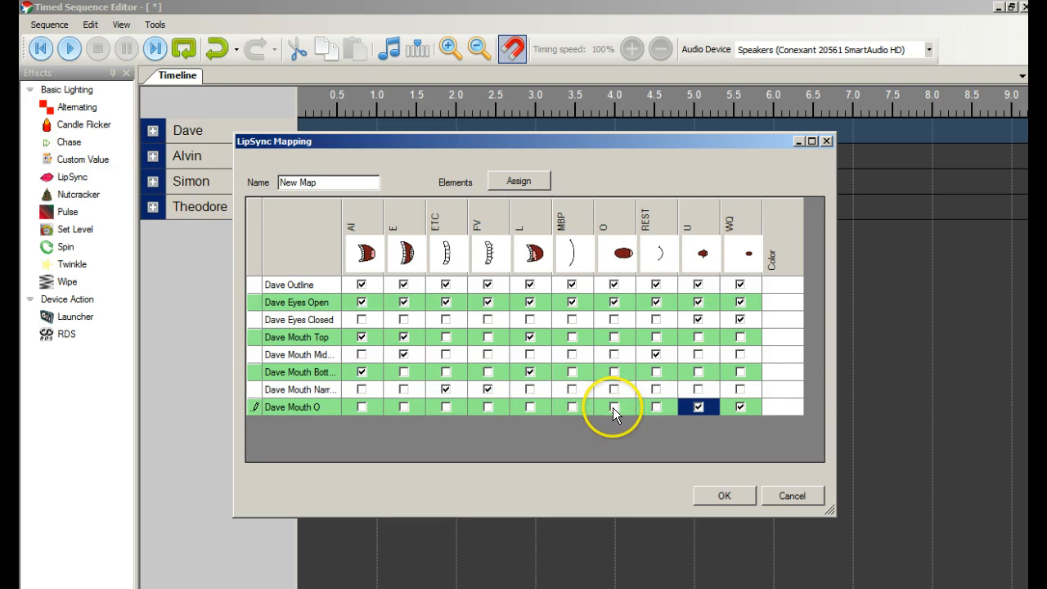
{"action": "left_click", "coordinate": [614, 407]}
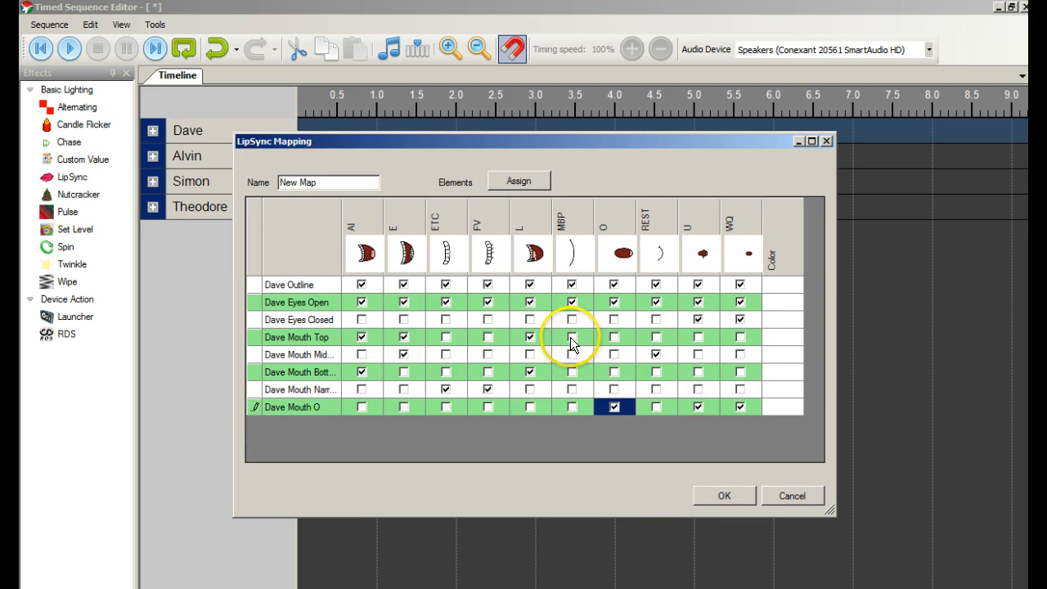
- Enable Dave Mouth Top for MBP as well and save the finished phoneme map
{"action": "left_click", "coordinate": [571, 337]}
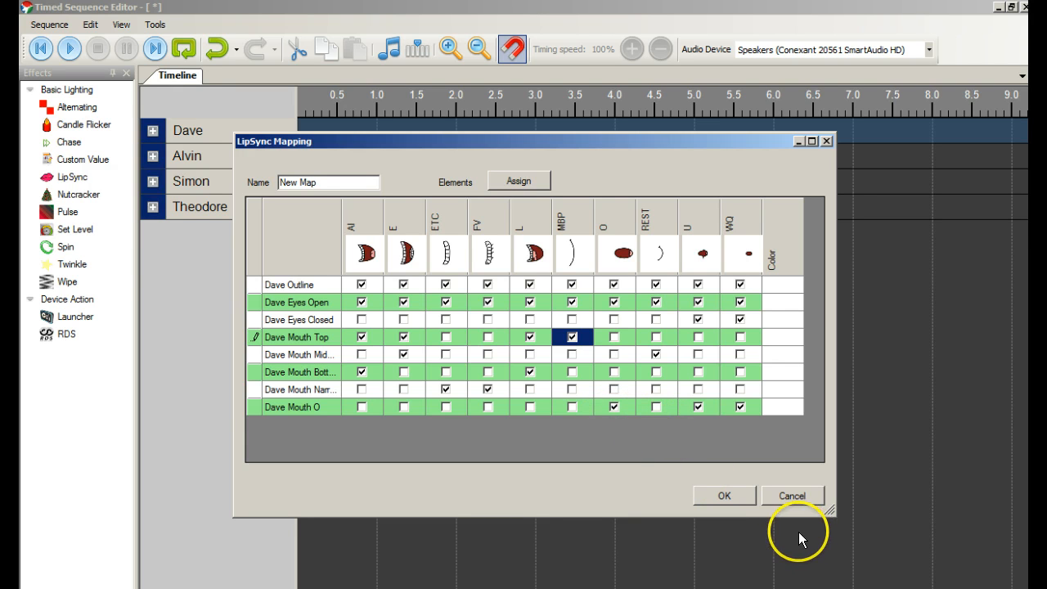
{"action": "left_click", "coordinate": [720, 496]}
{"action": "left_click", "coordinate": [723, 497]}
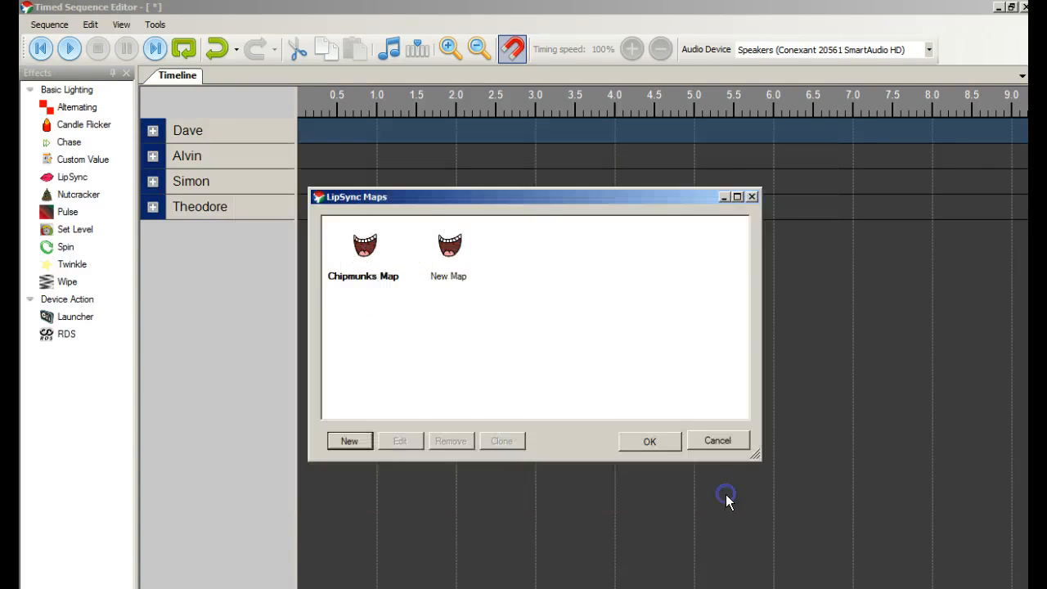
- Review the phoneme assignments of New Map and of the Chipmunks Map, closing each mapping when done
{"action": "left_click", "coordinate": [446, 244]}
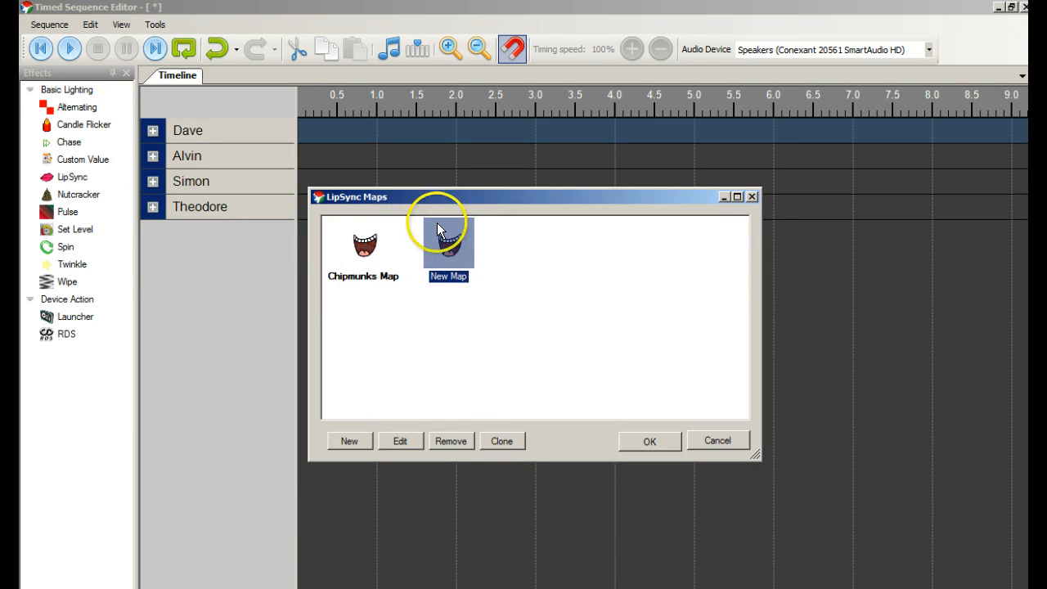
{"action": "double_click", "coordinate": [441, 268]}
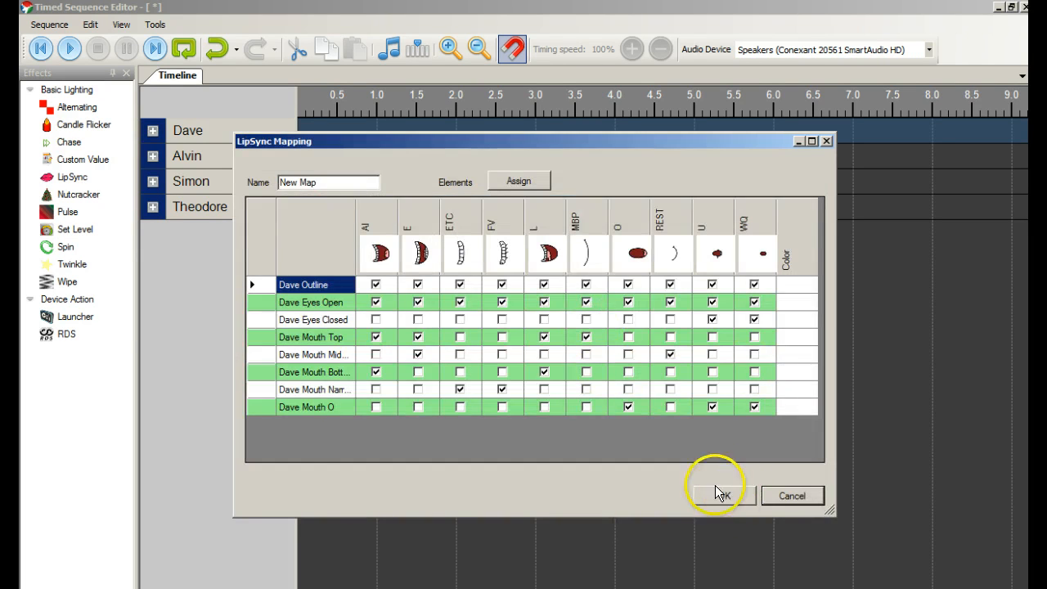
{"action": "left_click", "coordinate": [716, 491]}
{"action": "double_click", "coordinate": [365, 249]}
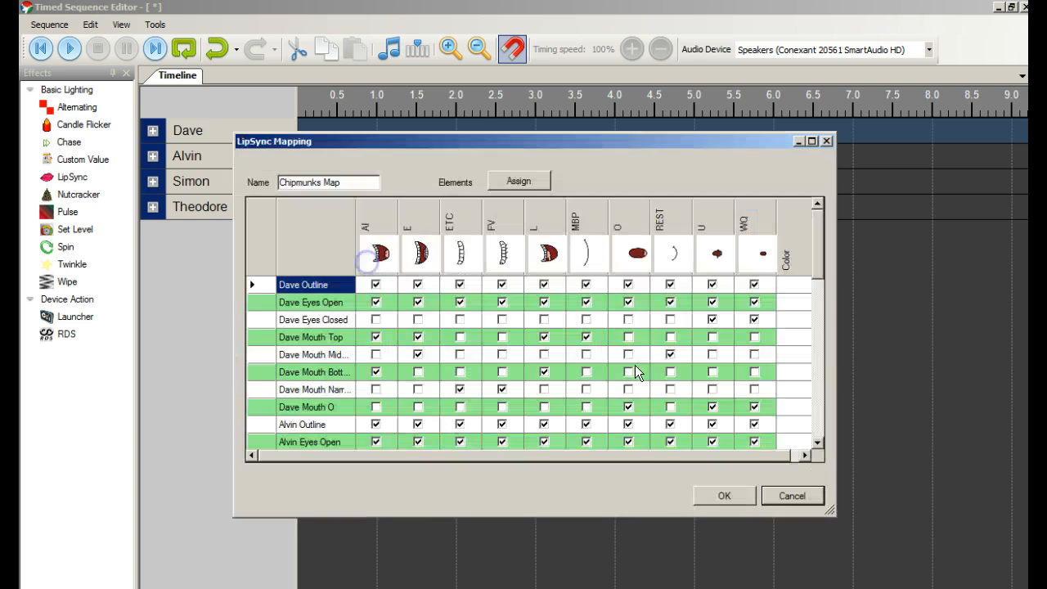
{"action": "left_click", "coordinate": [735, 495]}
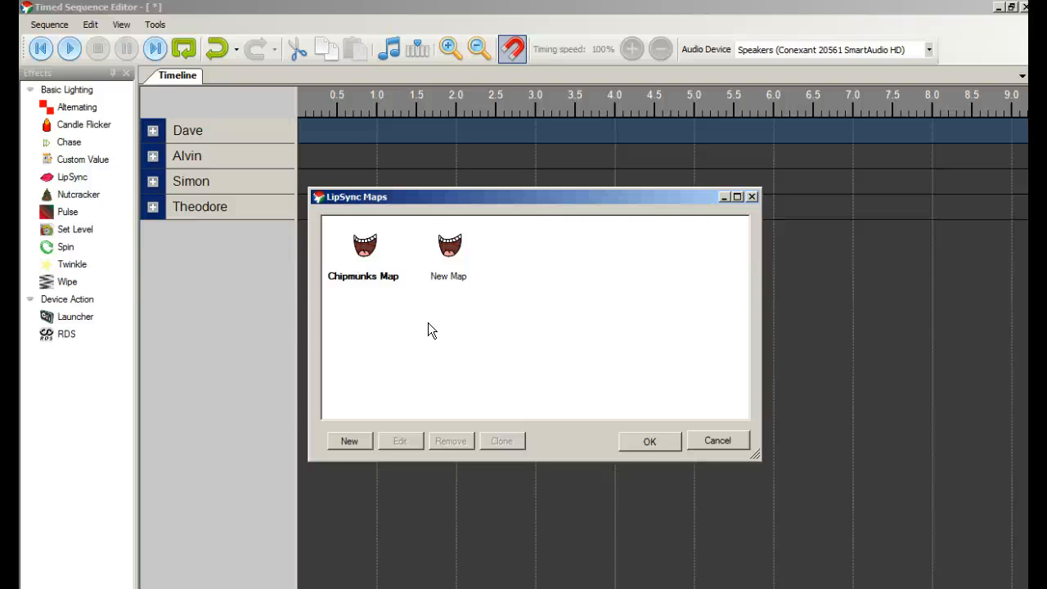
- Accept the LipSync maps and return to the sequence timeline
{"action": "left_click", "coordinate": [648, 443]}
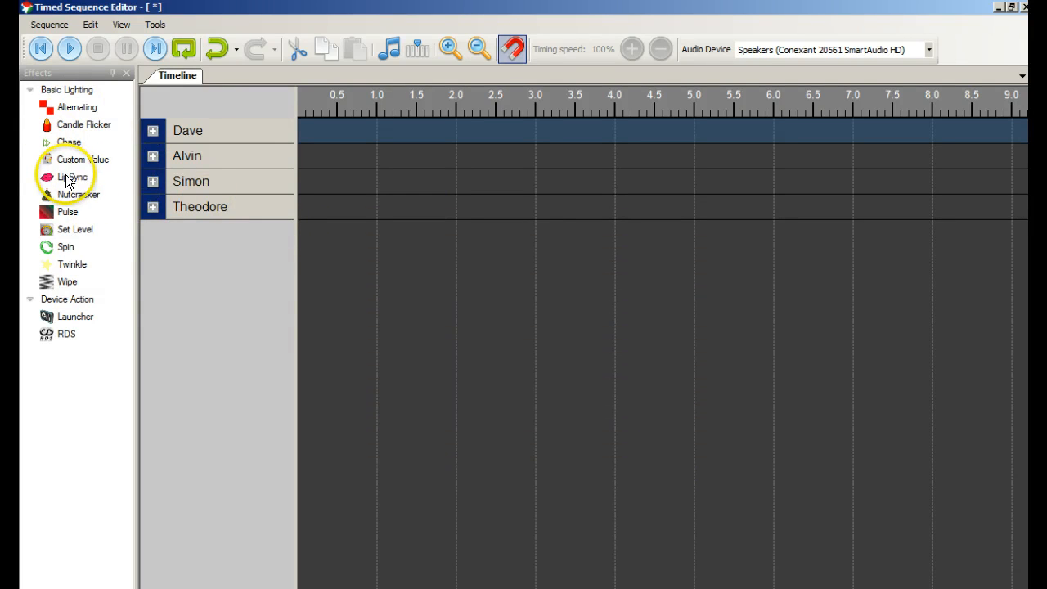
- Place a trial LipSync effect on Dave's row at about 1.2 seconds to examine its mapping choices, and delete it
{"action": "left_click_drag", "start_coordinate": [68, 180], "coordinate": [392, 141]}
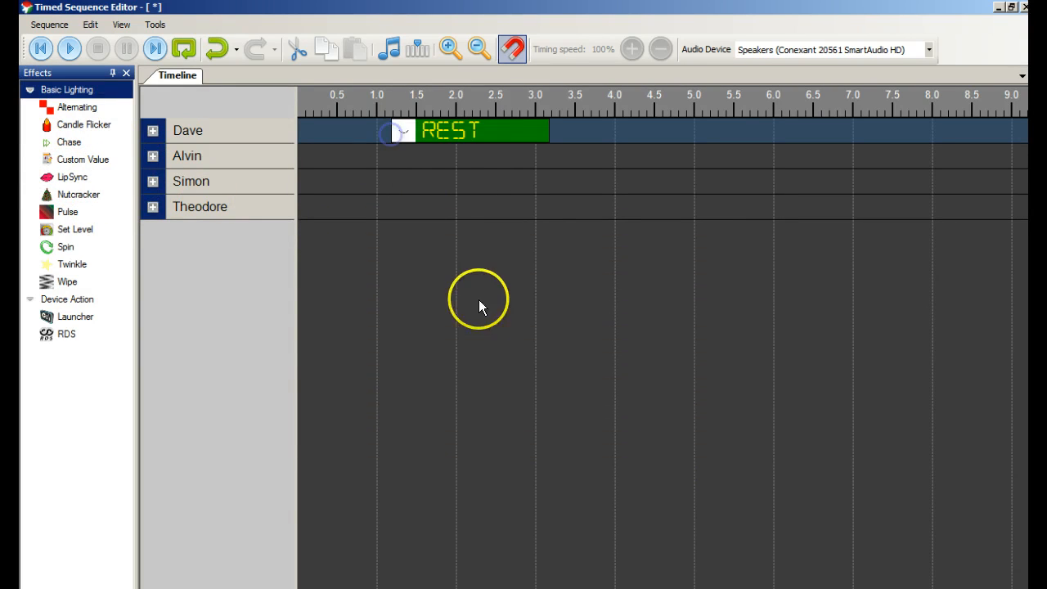
{"action": "double_click", "coordinate": [478, 131]}
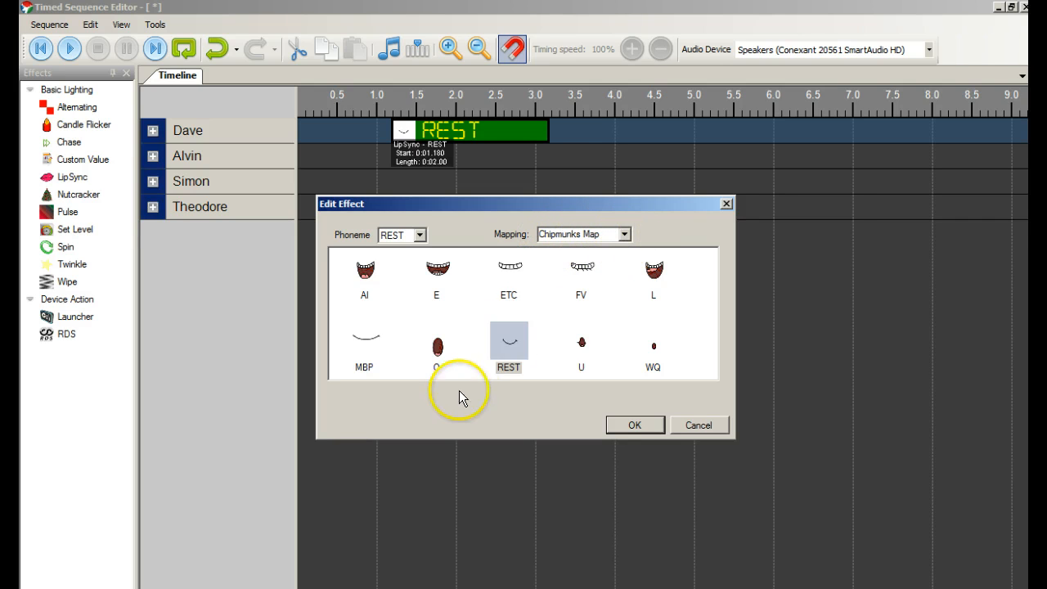
{"action": "left_click", "coordinate": [624, 234]}
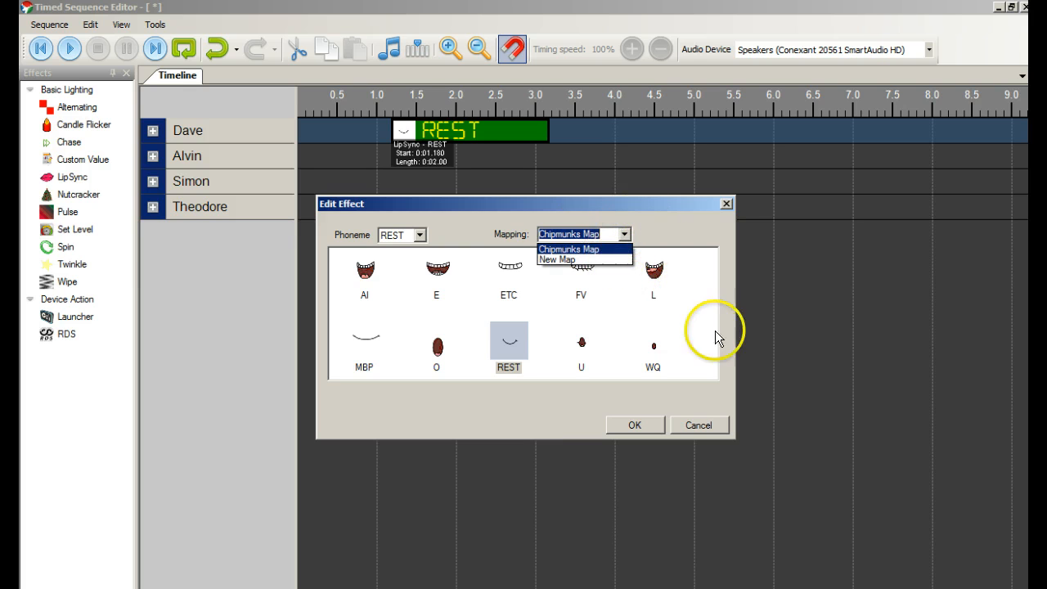
{"action": "left_click", "coordinate": [635, 424]}
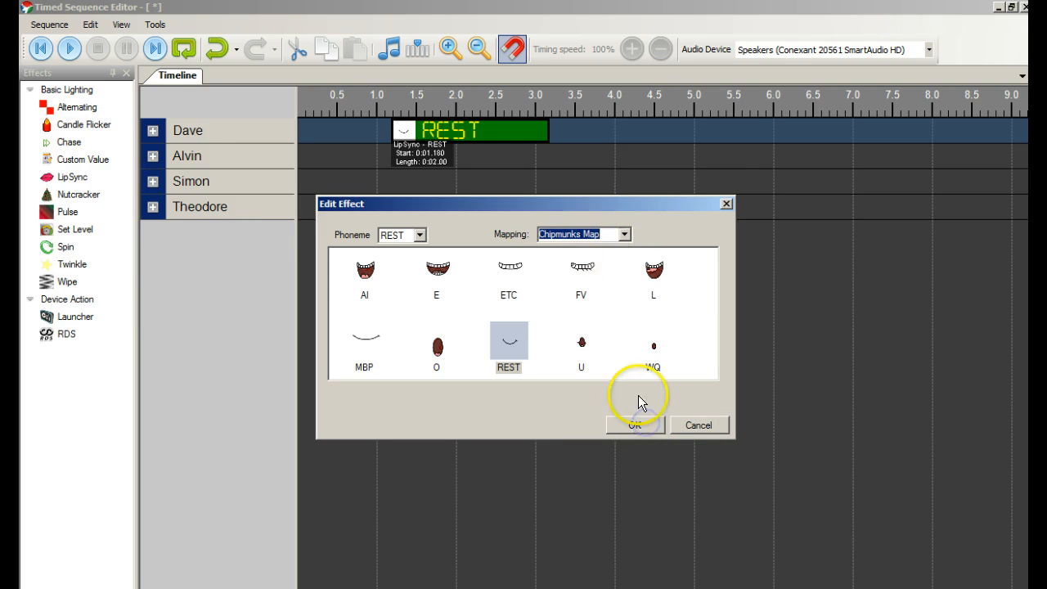
{"action": "left_click", "coordinate": [634, 431]}
{"action": "key", "text": "Delete"}
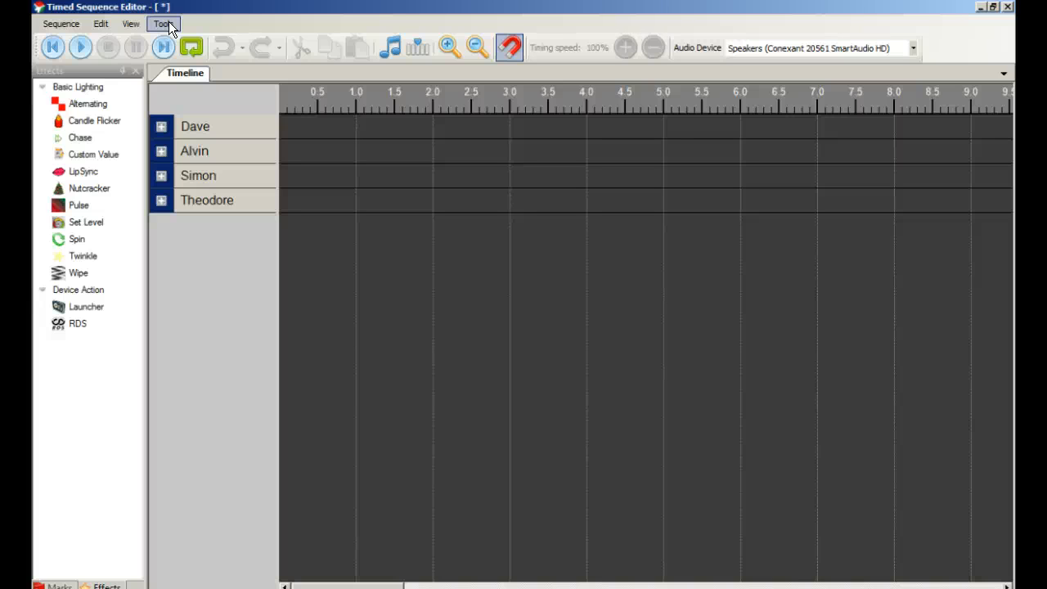
- Set New Map as the default LipSync map for the sequence
{"action": "left_click", "coordinate": [167, 23]}
{"action": "left_click", "coordinate": [209, 124]}
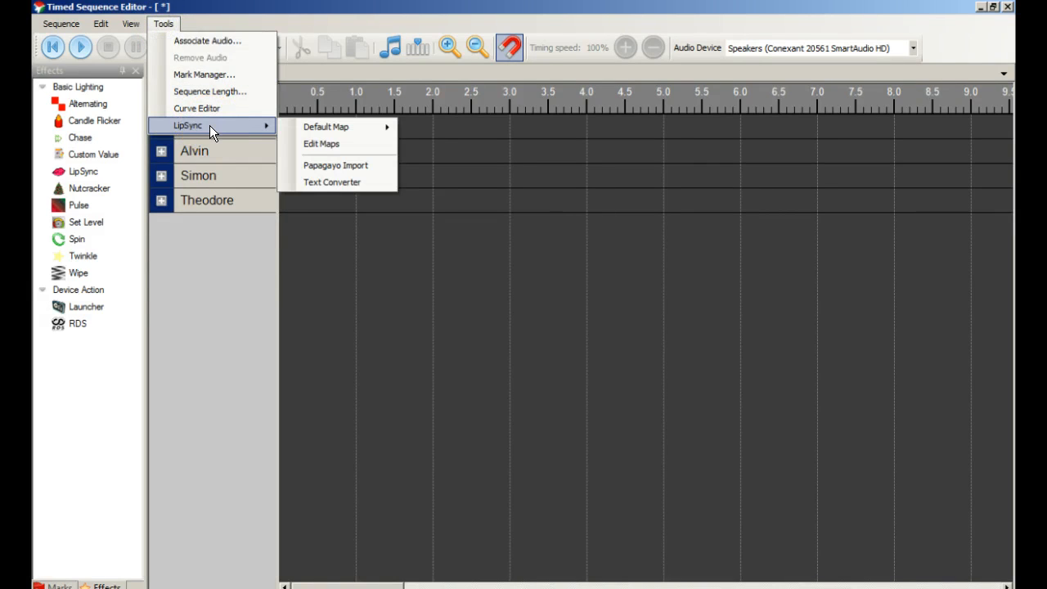
{"action": "left_click", "coordinate": [314, 126]}
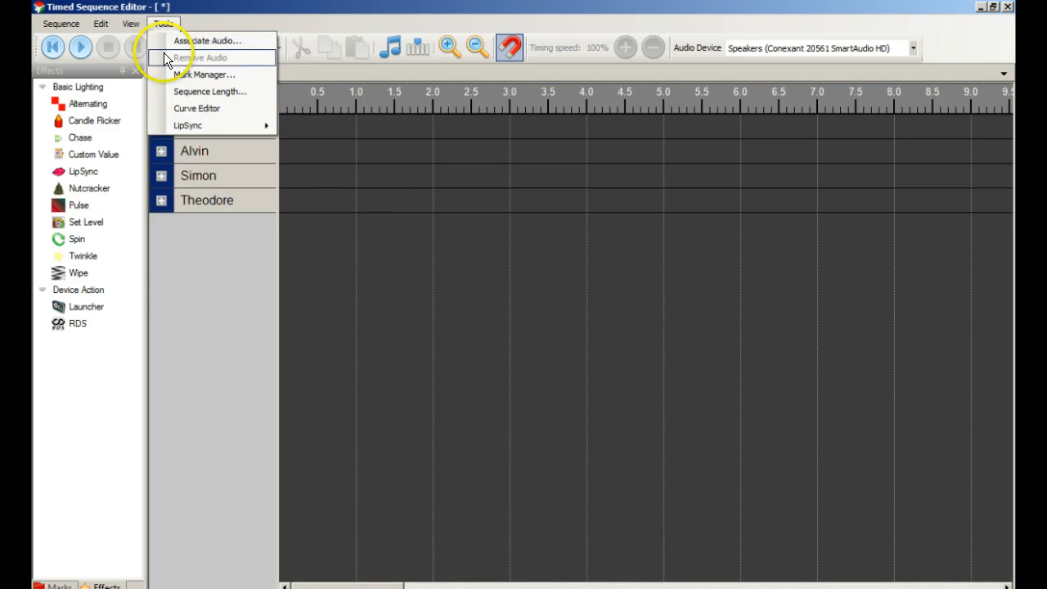
{"action": "mouse_move", "coordinate": [200, 125]}
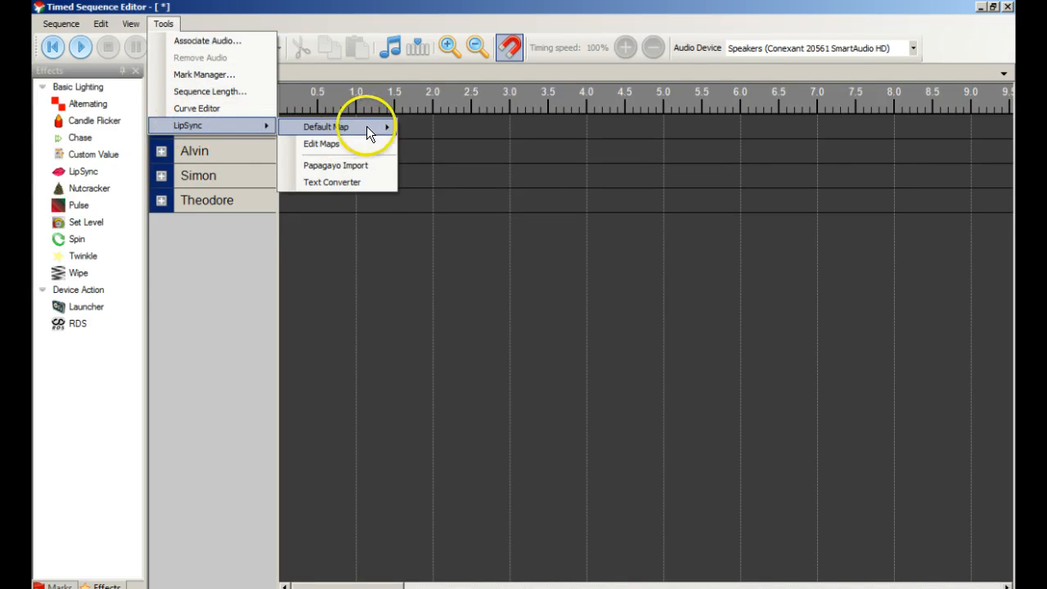
{"action": "mouse_move", "coordinate": [366, 127]}
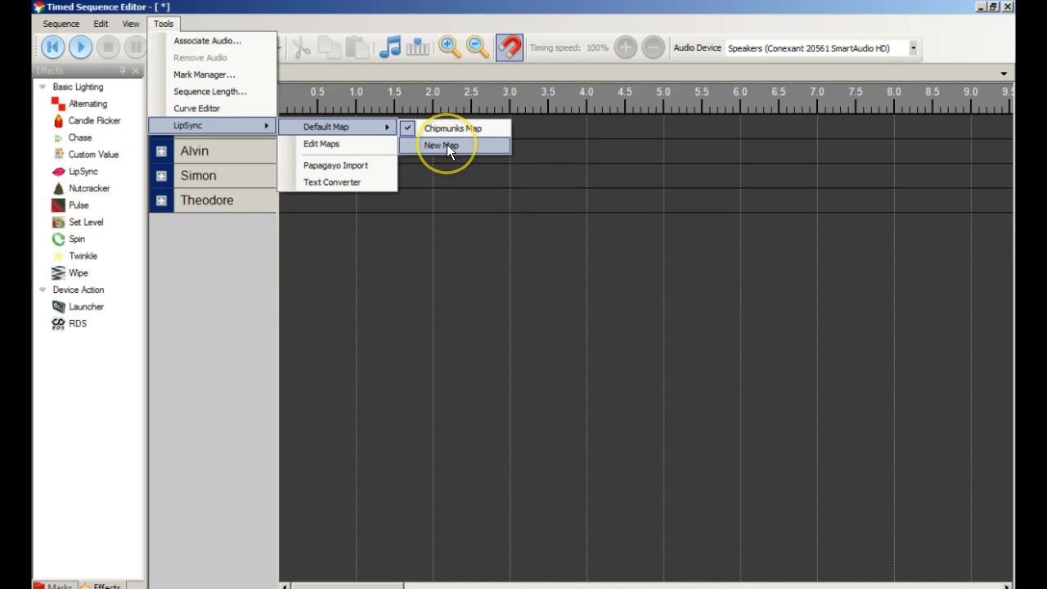
{"action": "left_click", "coordinate": [447, 145]}
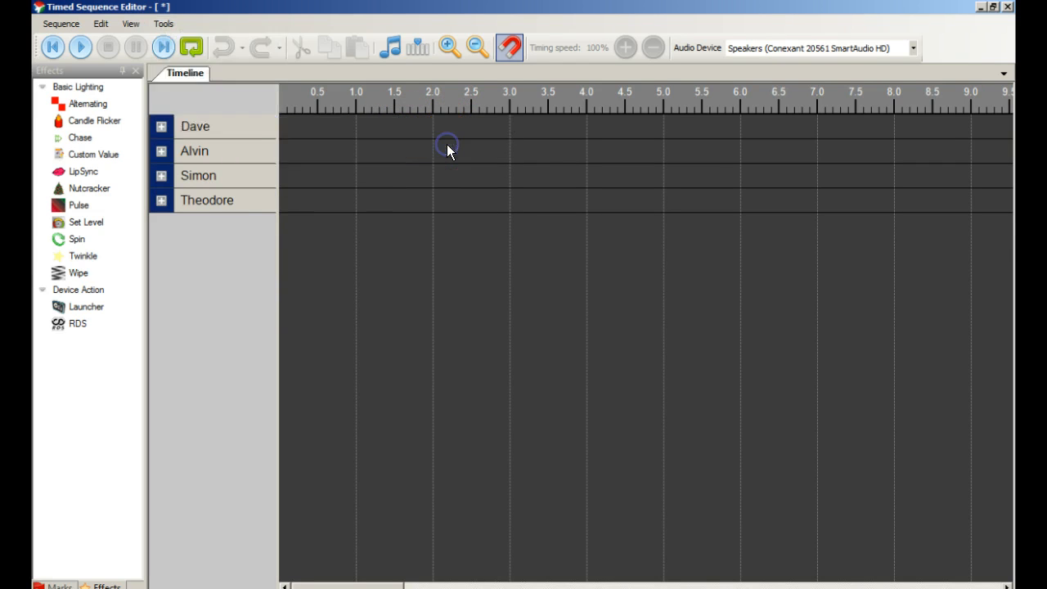
- Make Chipmunks Map the default LipSync map again
{"action": "left_click", "coordinate": [162, 24]}
{"action": "left_click", "coordinate": [240, 129]}
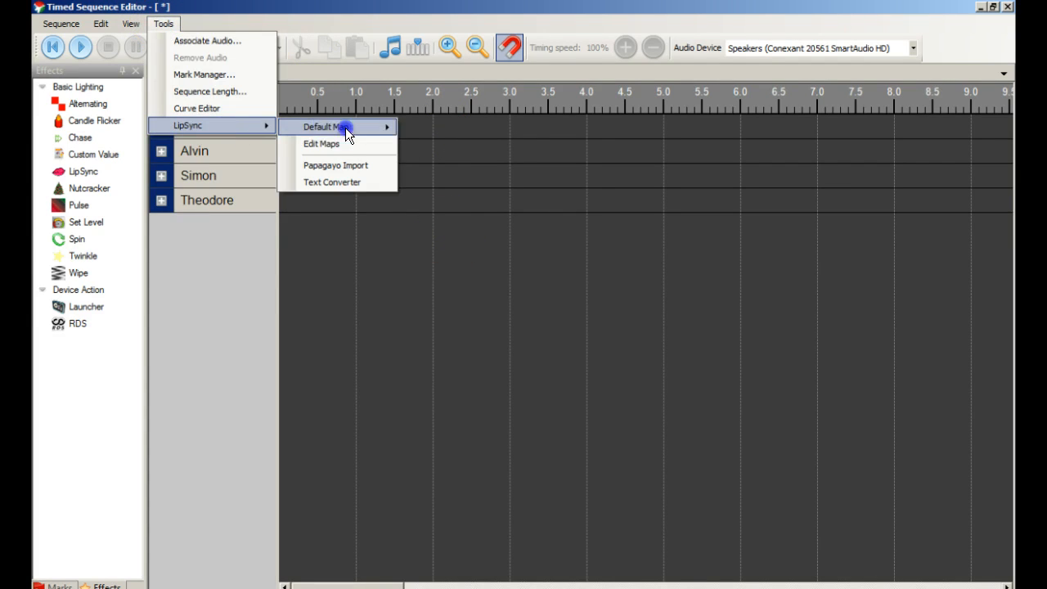
{"action": "left_click", "coordinate": [421, 128]}
{"action": "left_click", "coordinate": [420, 130]}
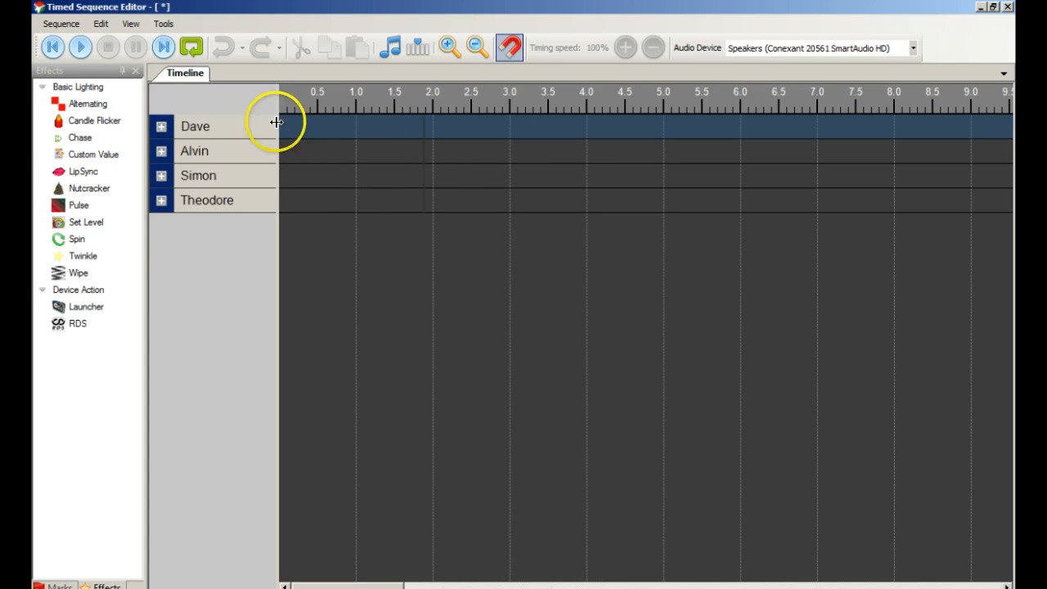